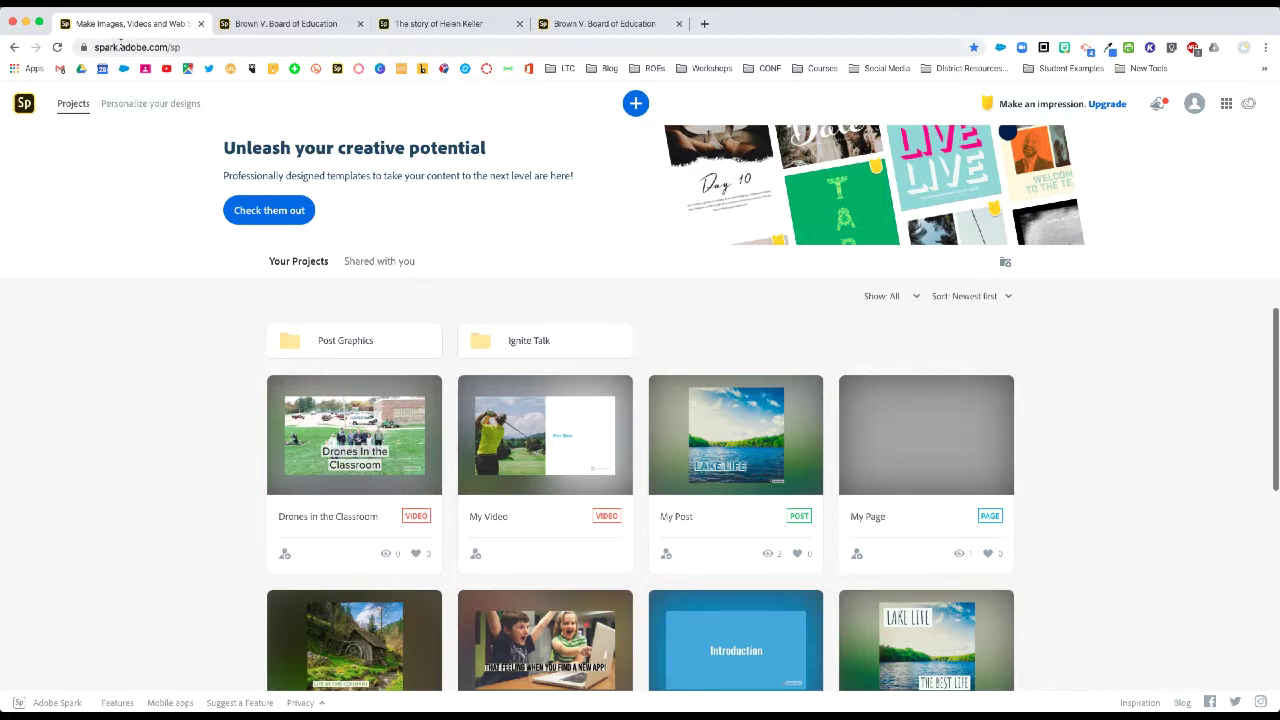
{"action": "left_click_drag", "start_coordinate": [95, 48], "coordinate": [185, 48]}
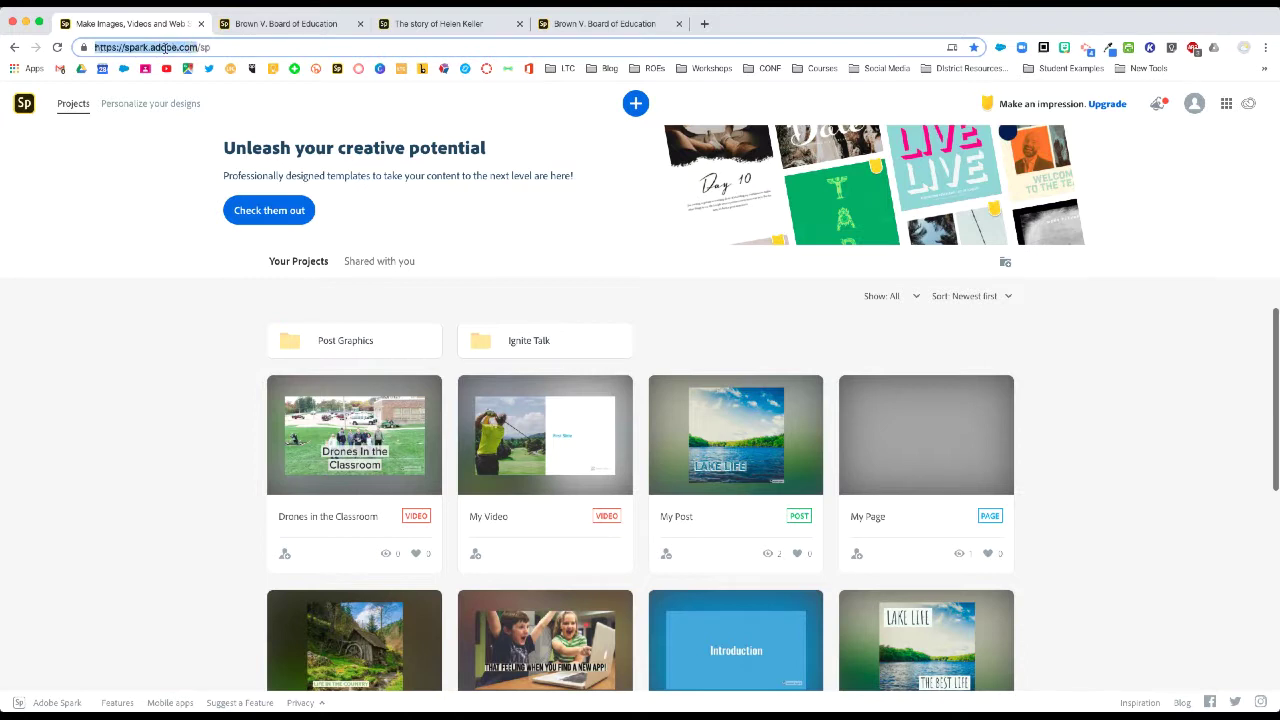
{"action": "left_click", "coordinate": [716, 301]}
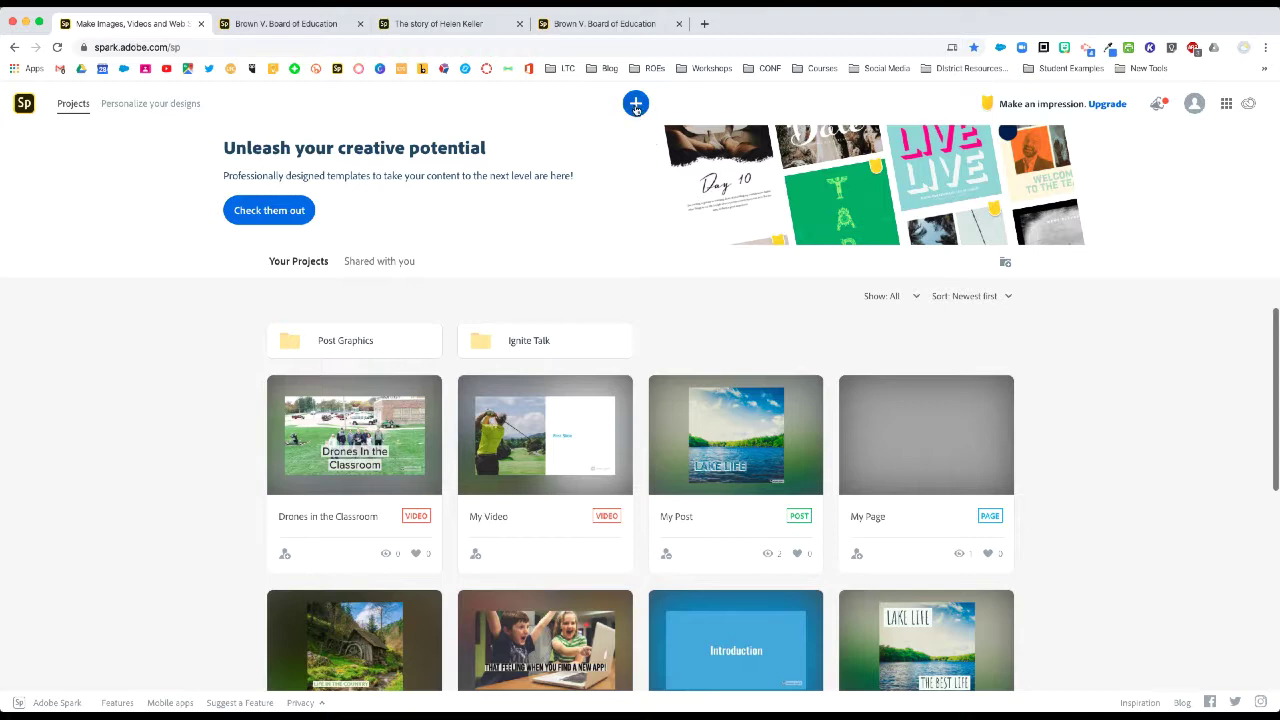
Browse the Web Pages templates, then create a blank web page from scratch
{"action": "left_click", "coordinate": [637, 108]}
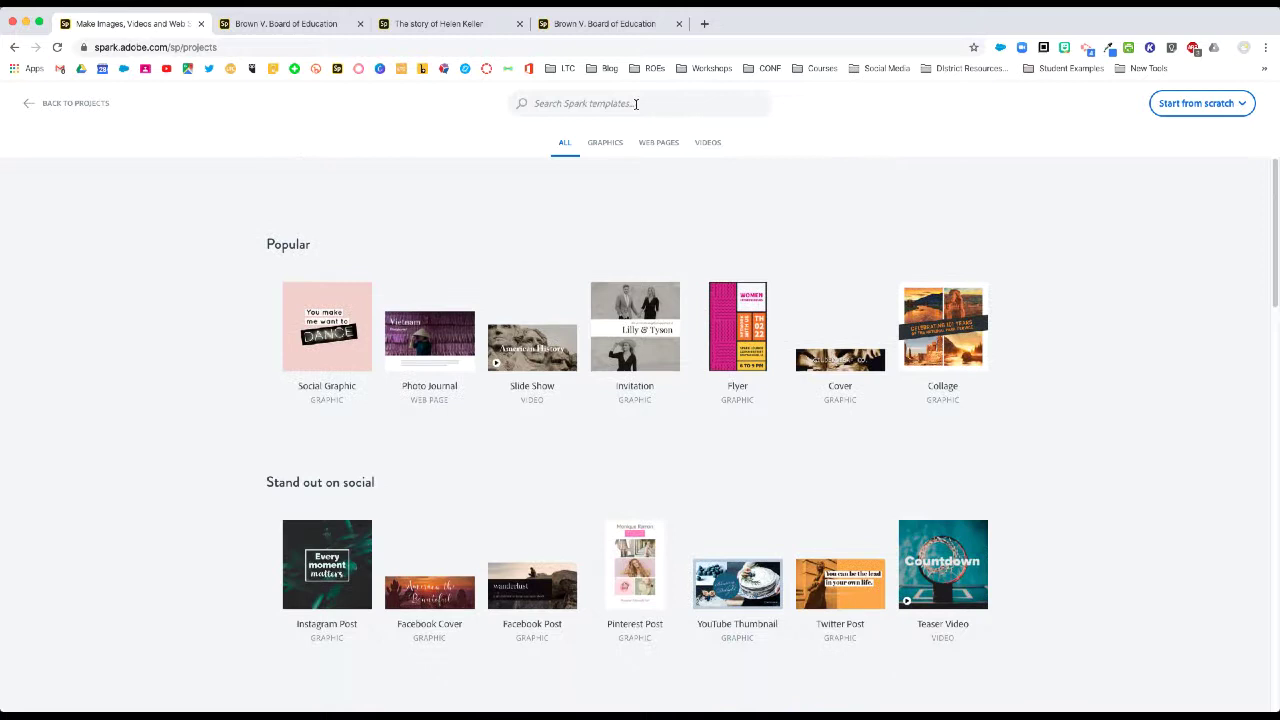
{"action": "left_click", "coordinate": [659, 143]}
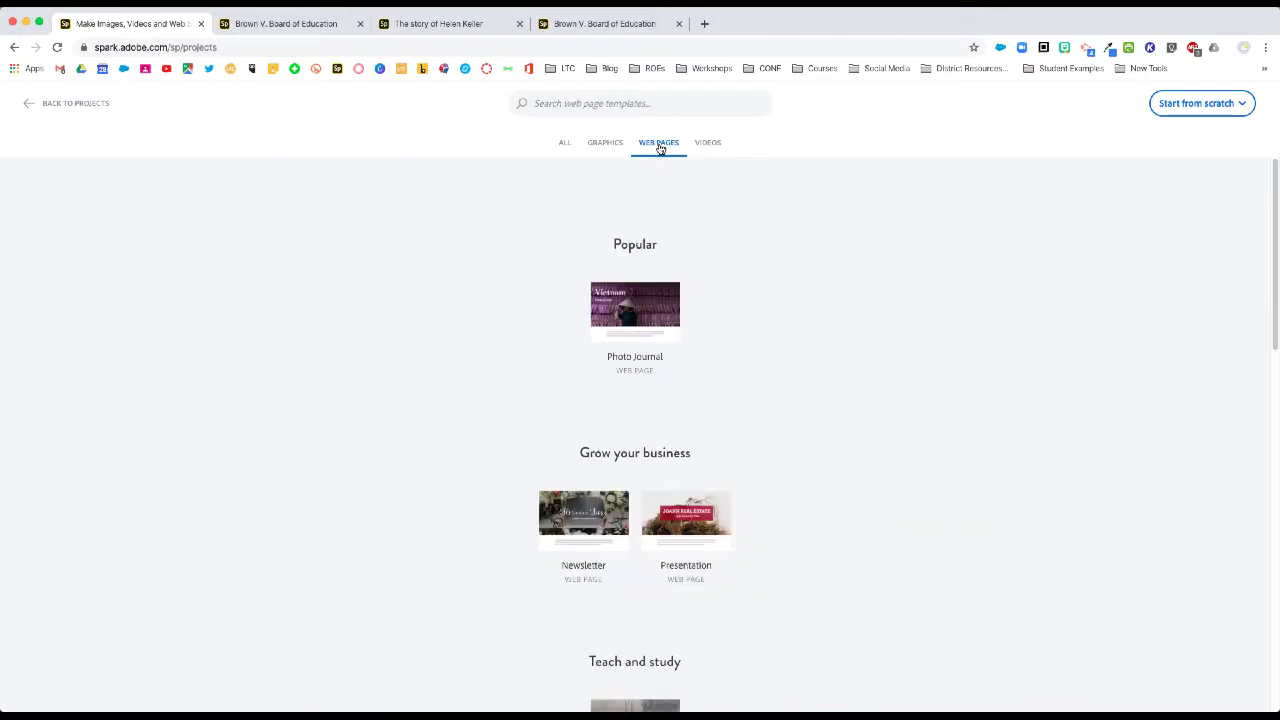
{"action": "scroll", "coordinate": [762, 290], "scroll_direction": "down", "scroll_amount": 5}
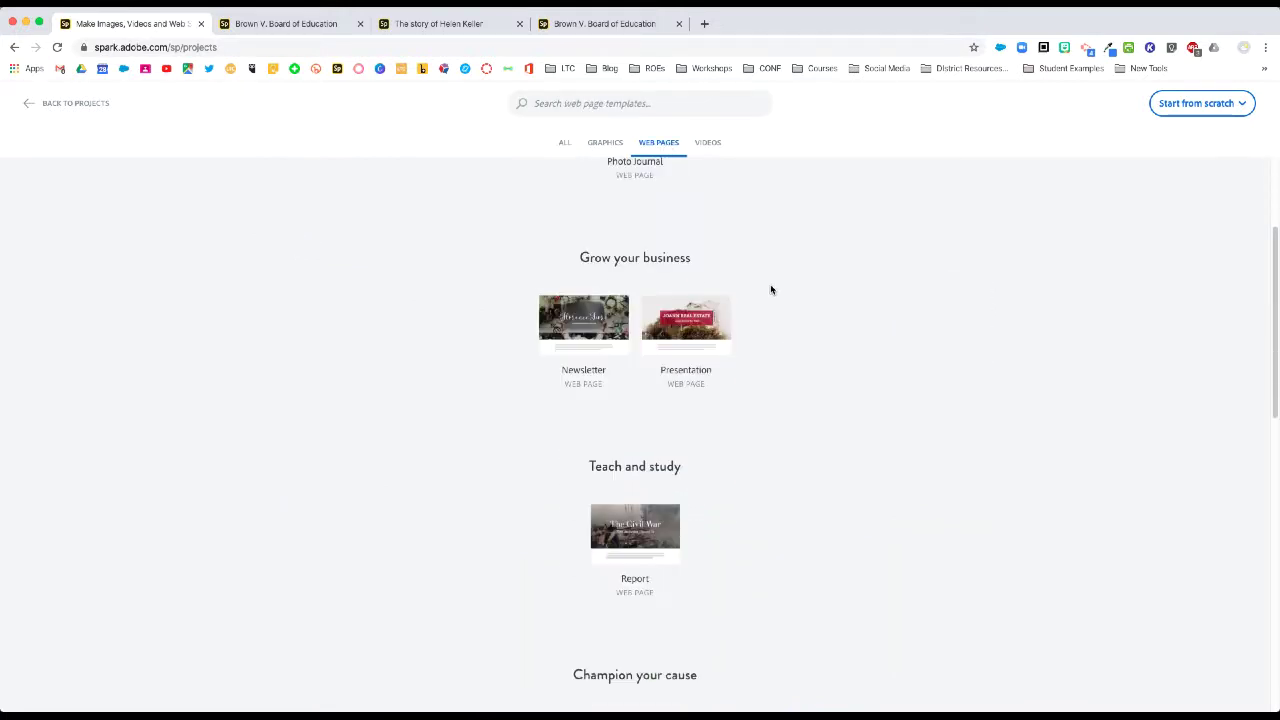
{"action": "scroll", "coordinate": [772, 290], "scroll_direction": "down", "scroll_amount": 4}
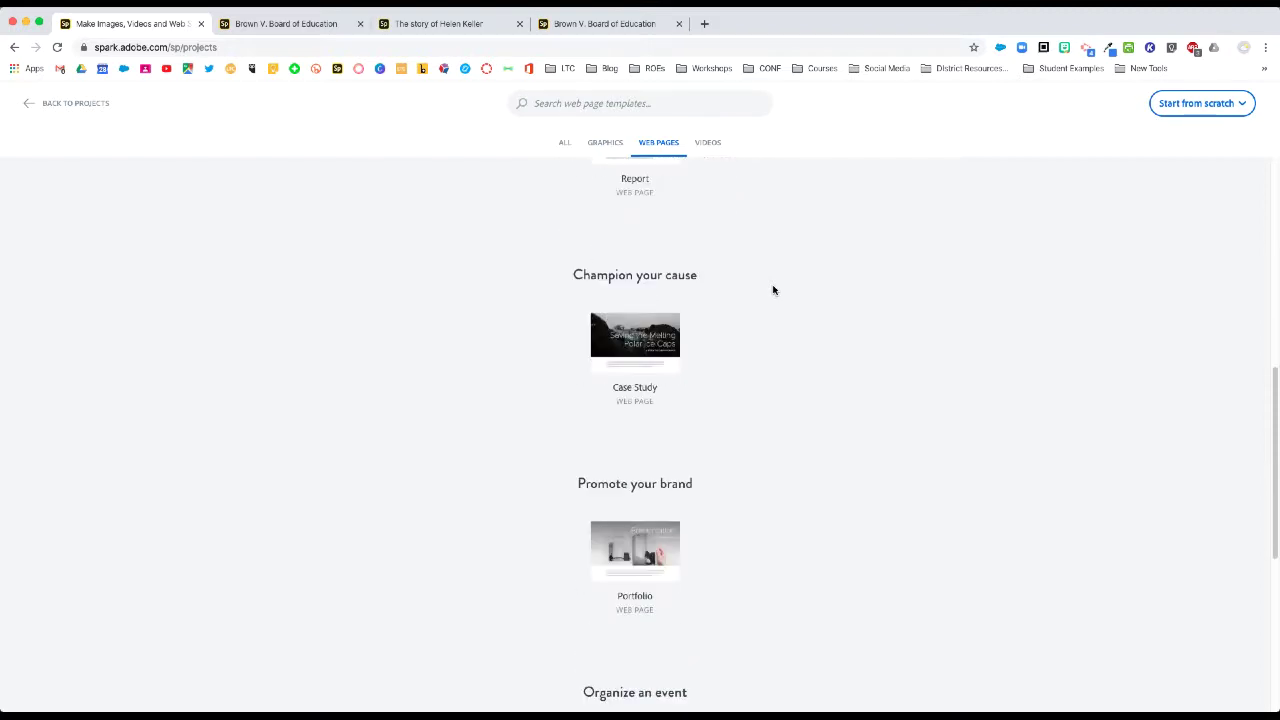
{"action": "scroll", "coordinate": [773, 292], "scroll_direction": "down", "scroll_amount": 3}
{"action": "scroll", "coordinate": [775, 292], "scroll_direction": "up", "scroll_amount": 5}
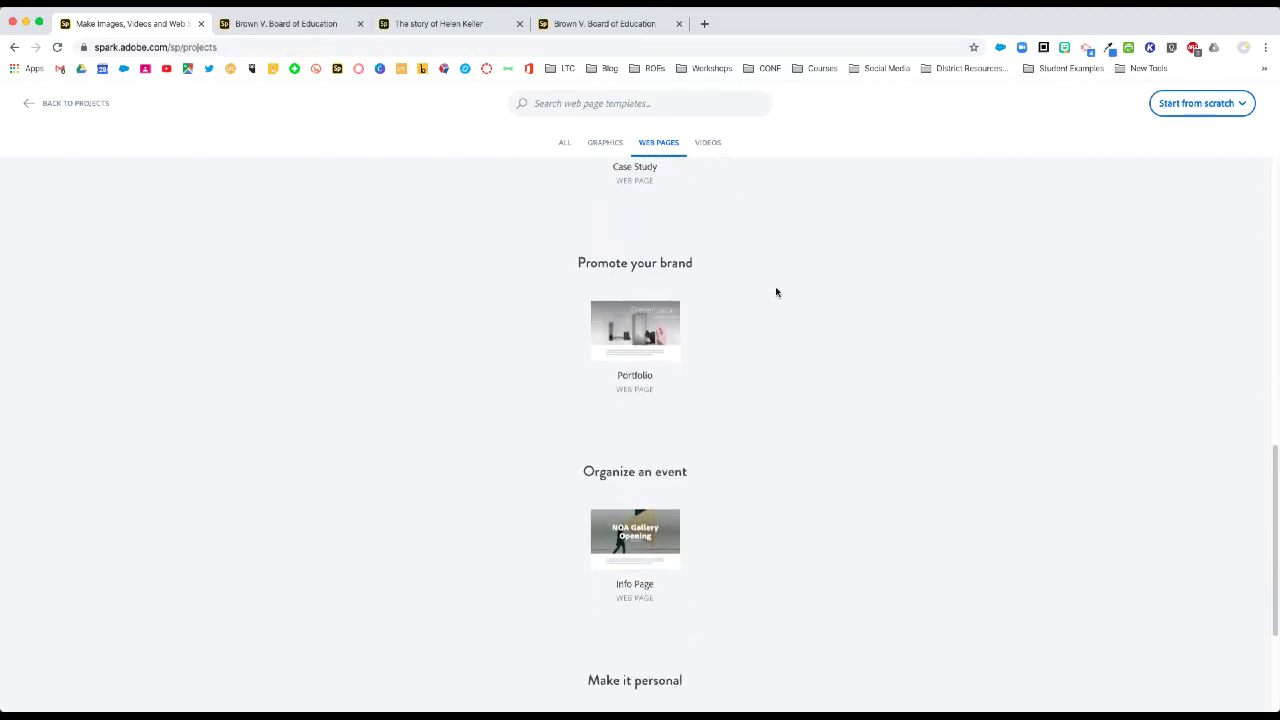
{"action": "scroll", "coordinate": [776, 292], "scroll_direction": "up", "scroll_amount": 7}
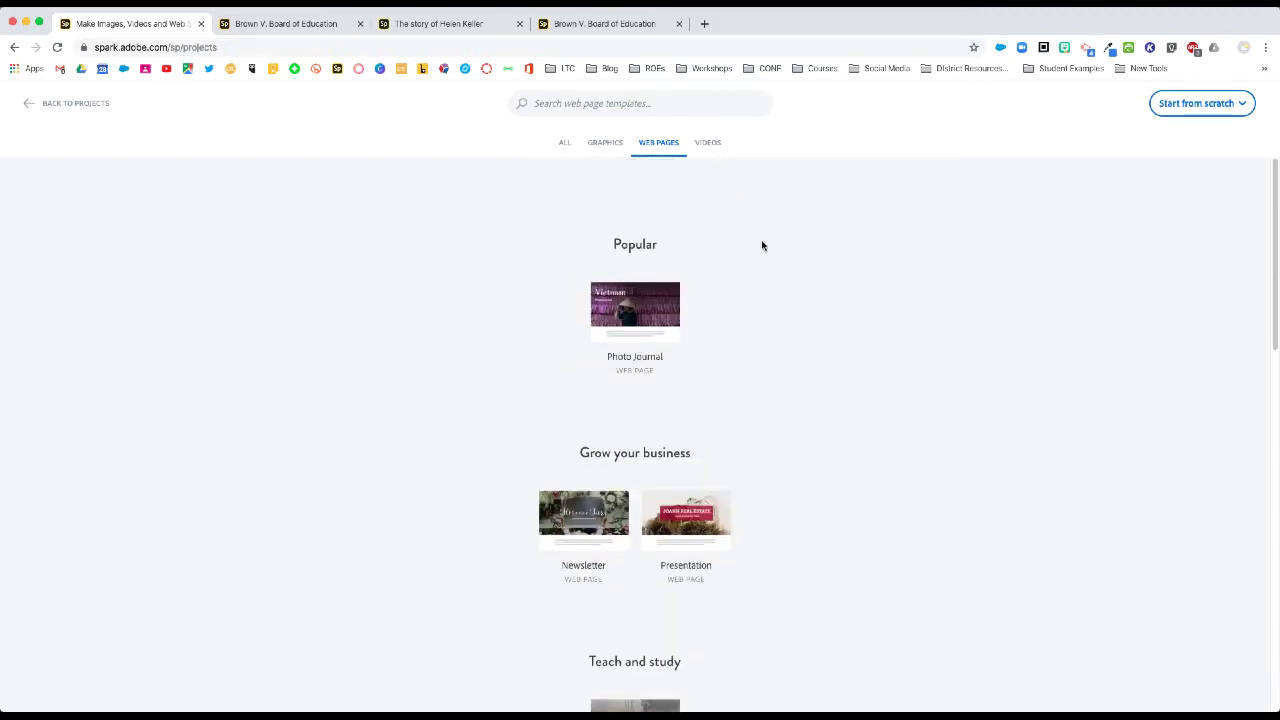
{"action": "left_click", "coordinate": [1214, 106]}
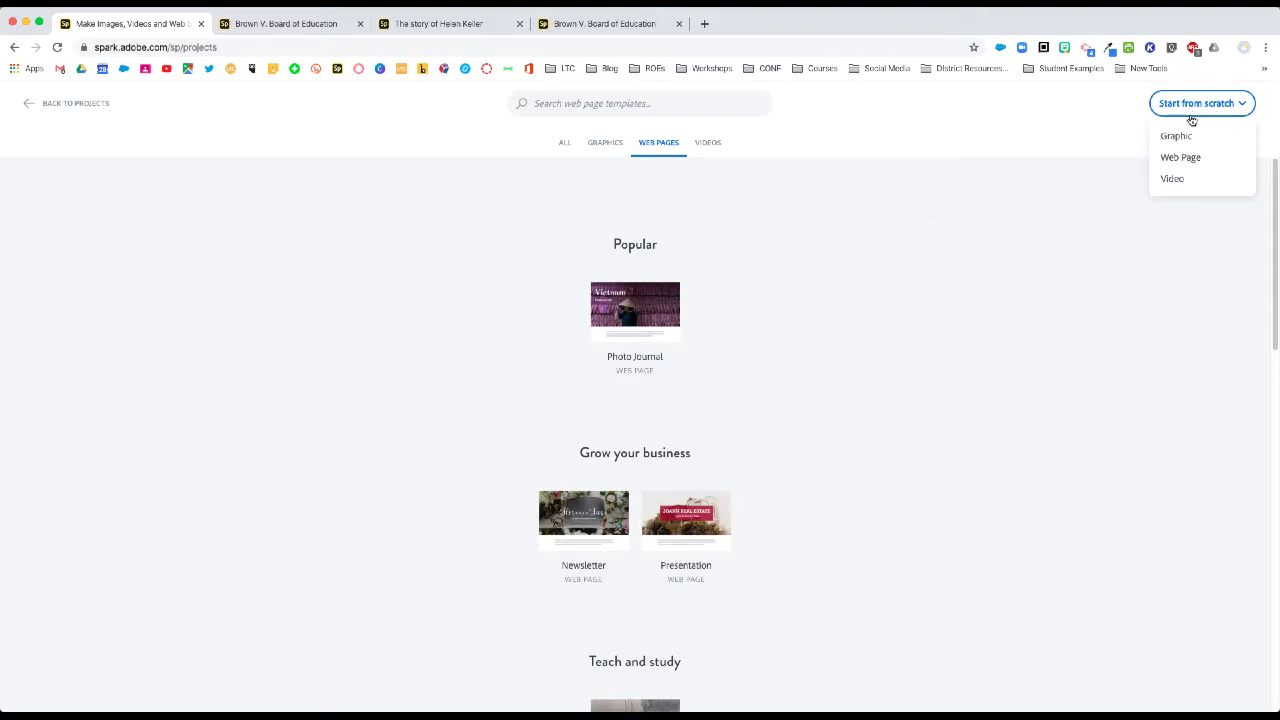
{"action": "left_click", "coordinate": [1191, 161]}
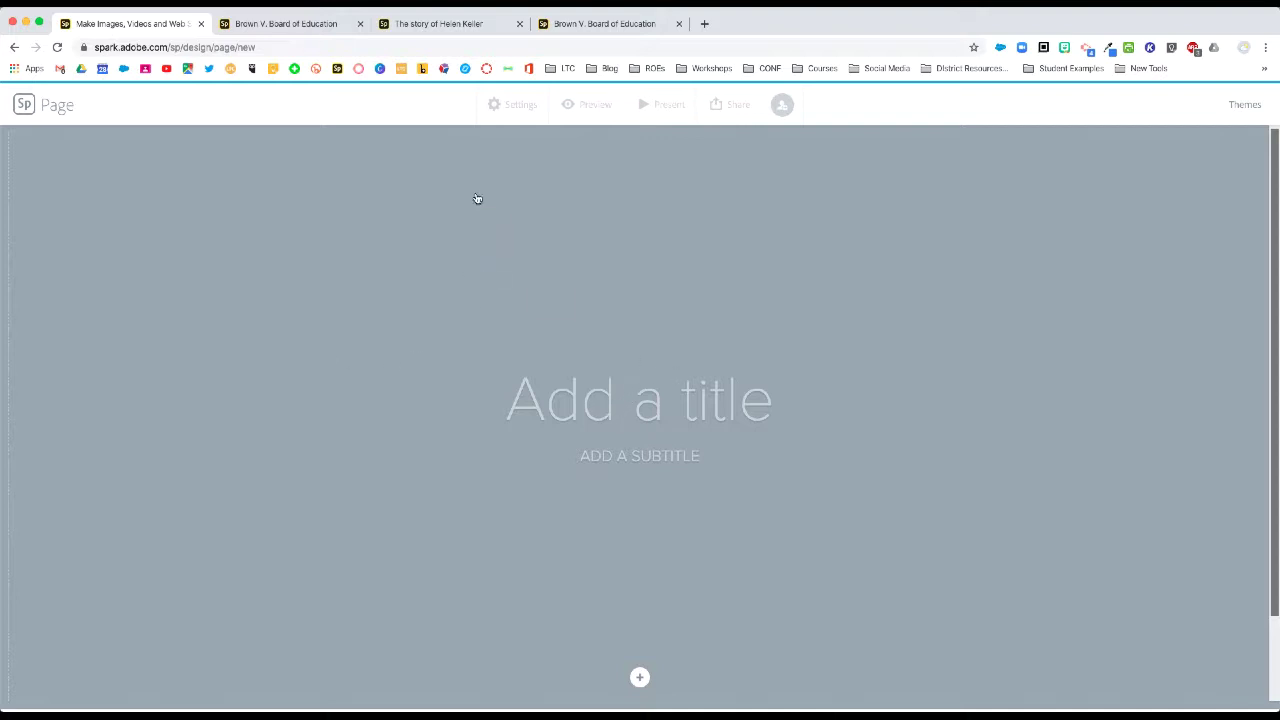
{"action": "left_click", "coordinate": [308, 25]}
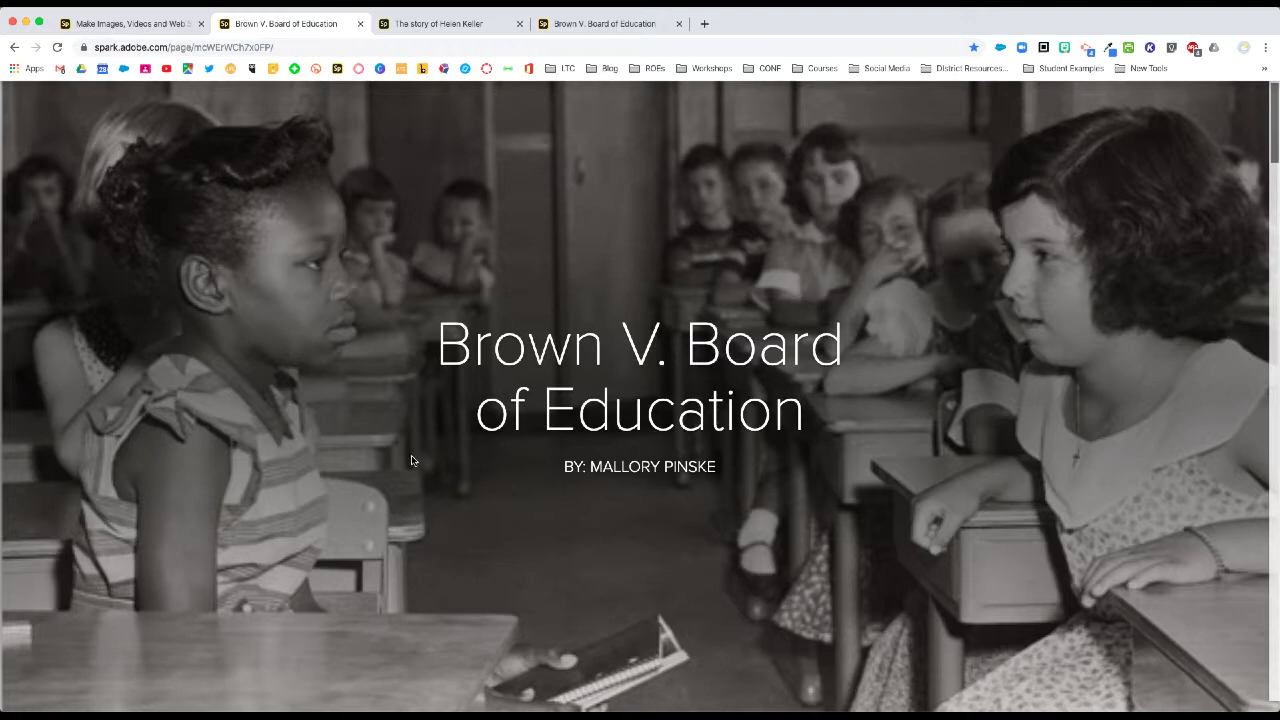
{"action": "scroll", "coordinate": [445, 445], "scroll_direction": "down", "scroll_amount": 1}
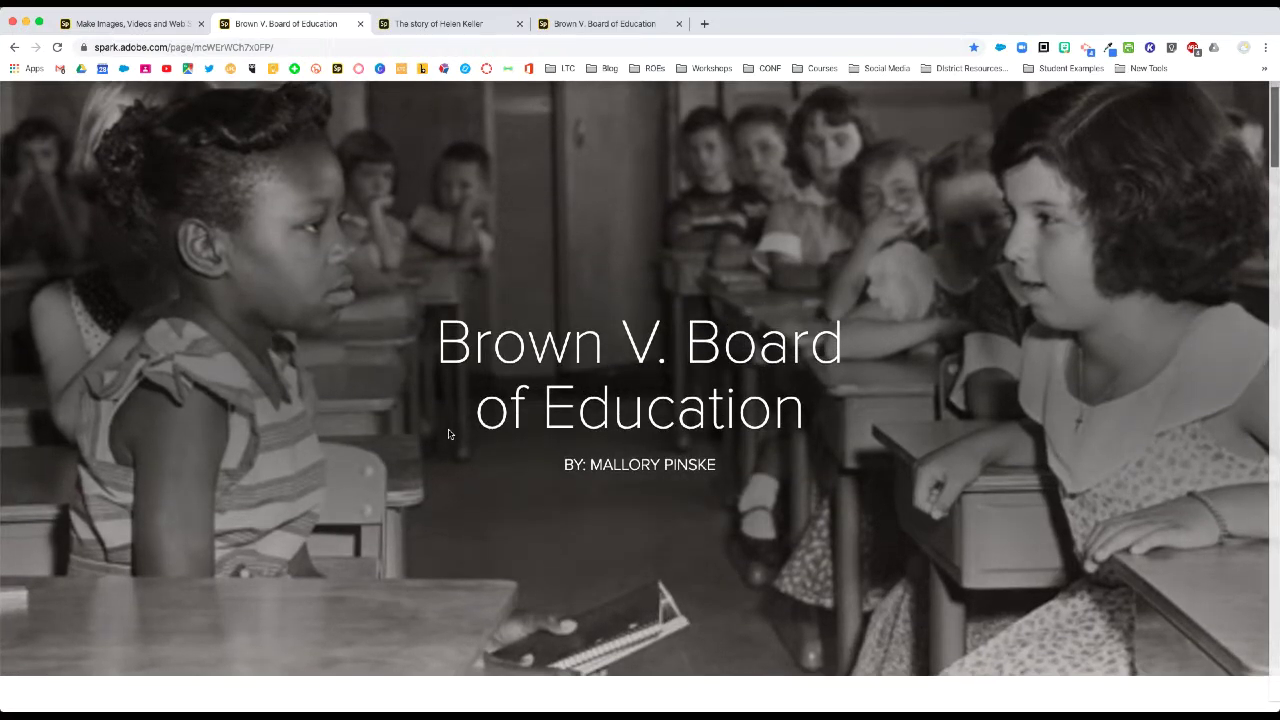
{"action": "scroll", "coordinate": [456, 432], "scroll_direction": "up", "scroll_amount": 1}
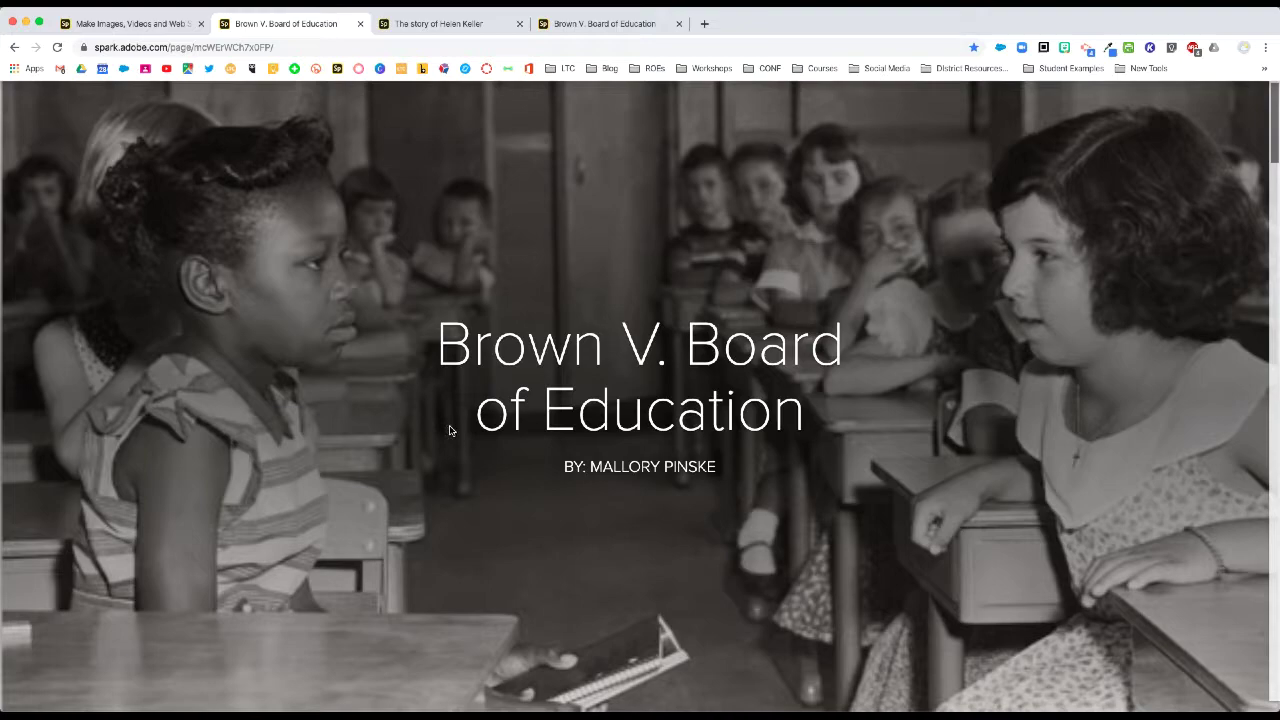
{"action": "scroll", "coordinate": [455, 431], "scroll_direction": "down", "scroll_amount": 2}
{"action": "scroll", "coordinate": [454, 430], "scroll_direction": "down", "scroll_amount": 4}
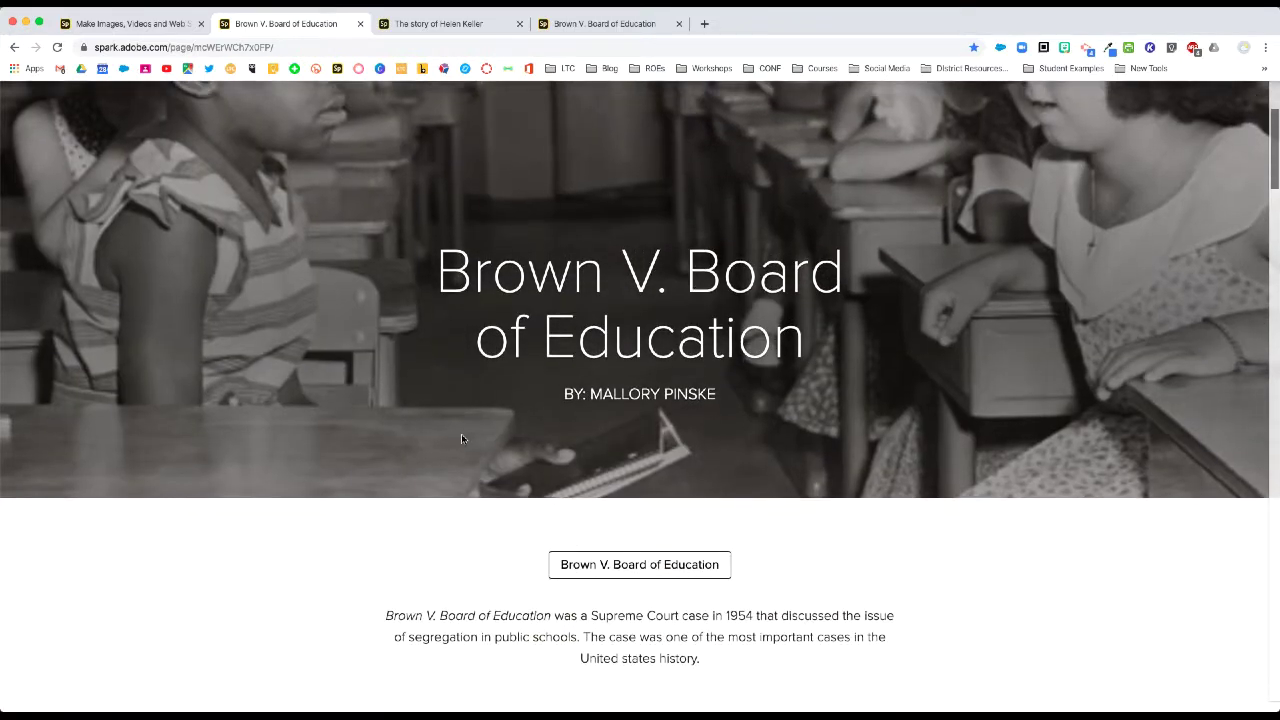
{"action": "scroll", "coordinate": [464, 440], "scroll_direction": "down", "scroll_amount": 5}
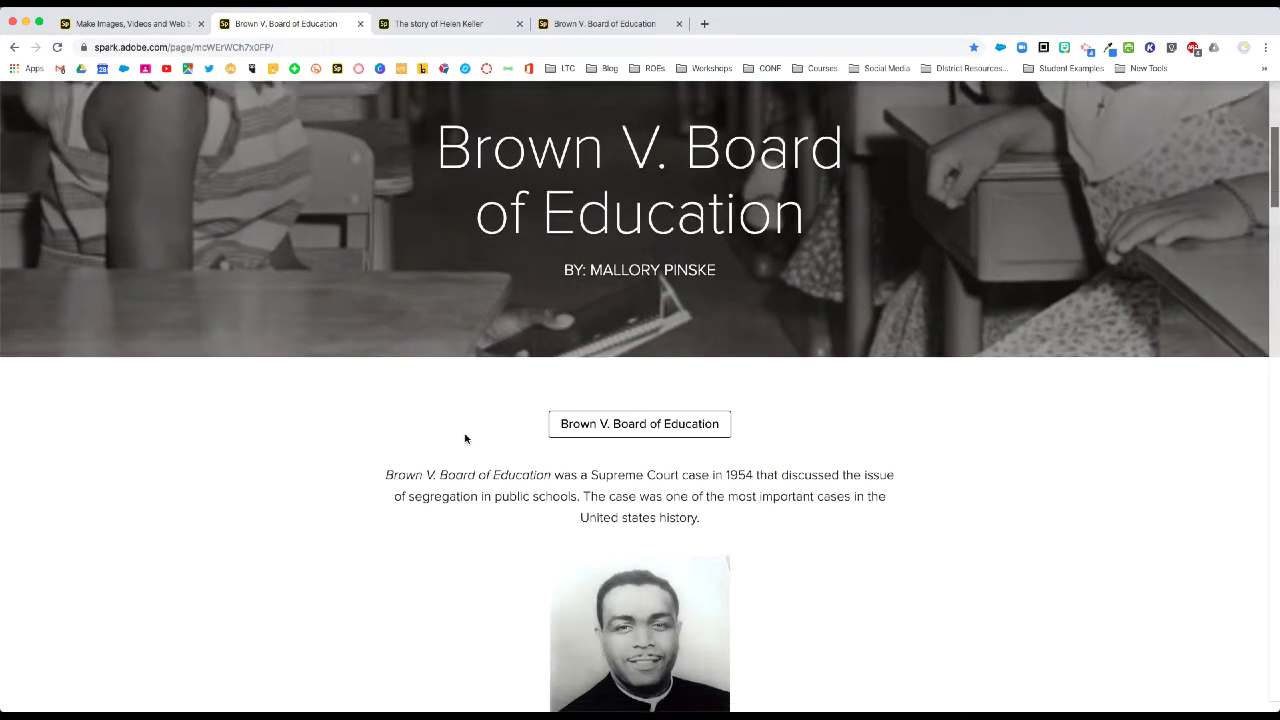
{"action": "scroll", "coordinate": [466, 440], "scroll_direction": "down", "scroll_amount": 3}
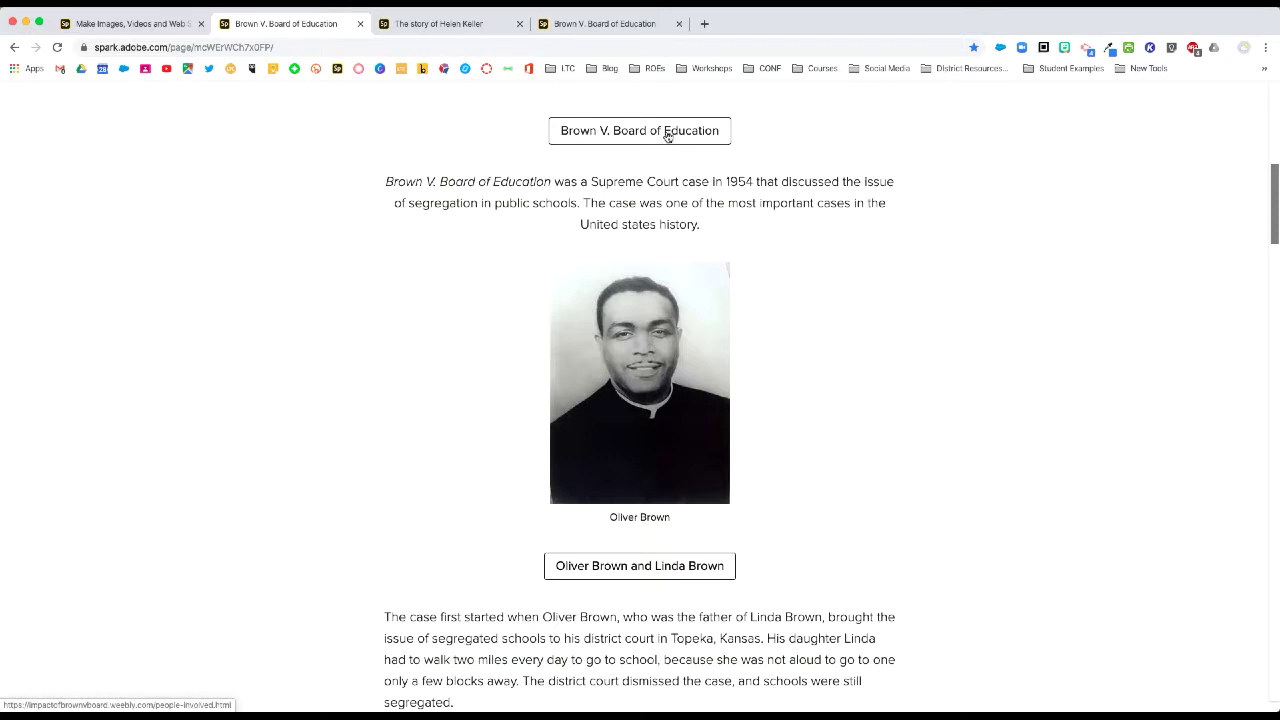
{"action": "scroll", "coordinate": [557, 357], "scroll_direction": "down", "scroll_amount": 2}
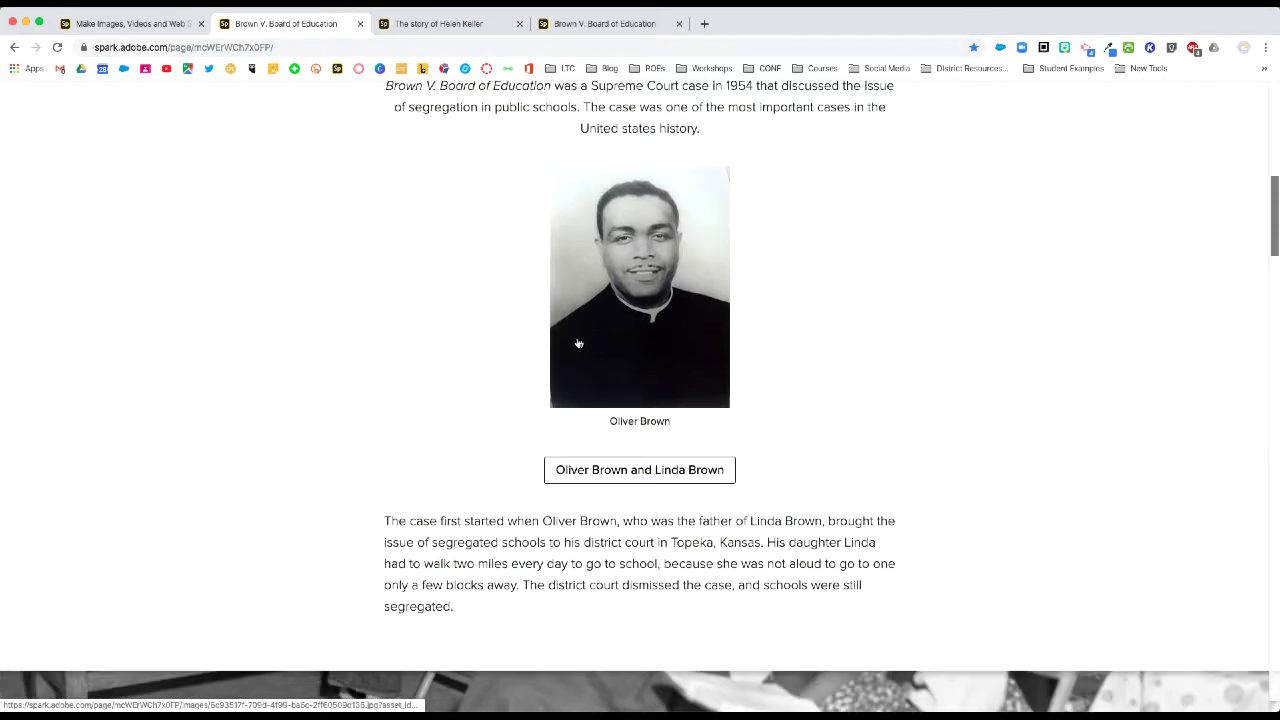
{"action": "scroll", "coordinate": [578, 343], "scroll_direction": "down", "scroll_amount": 7}
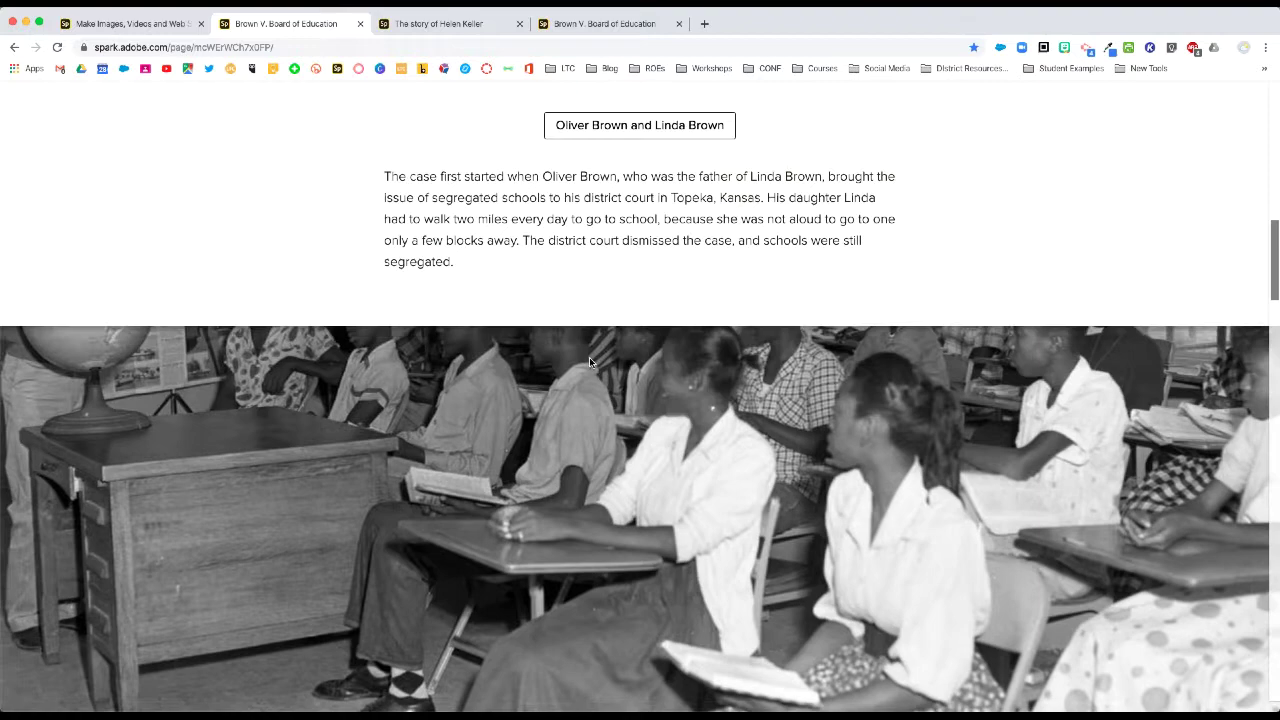
{"action": "scroll", "coordinate": [589, 357], "scroll_direction": "down", "scroll_amount": 1}
{"action": "scroll", "coordinate": [690, 405], "scroll_direction": "down", "scroll_amount": 6}
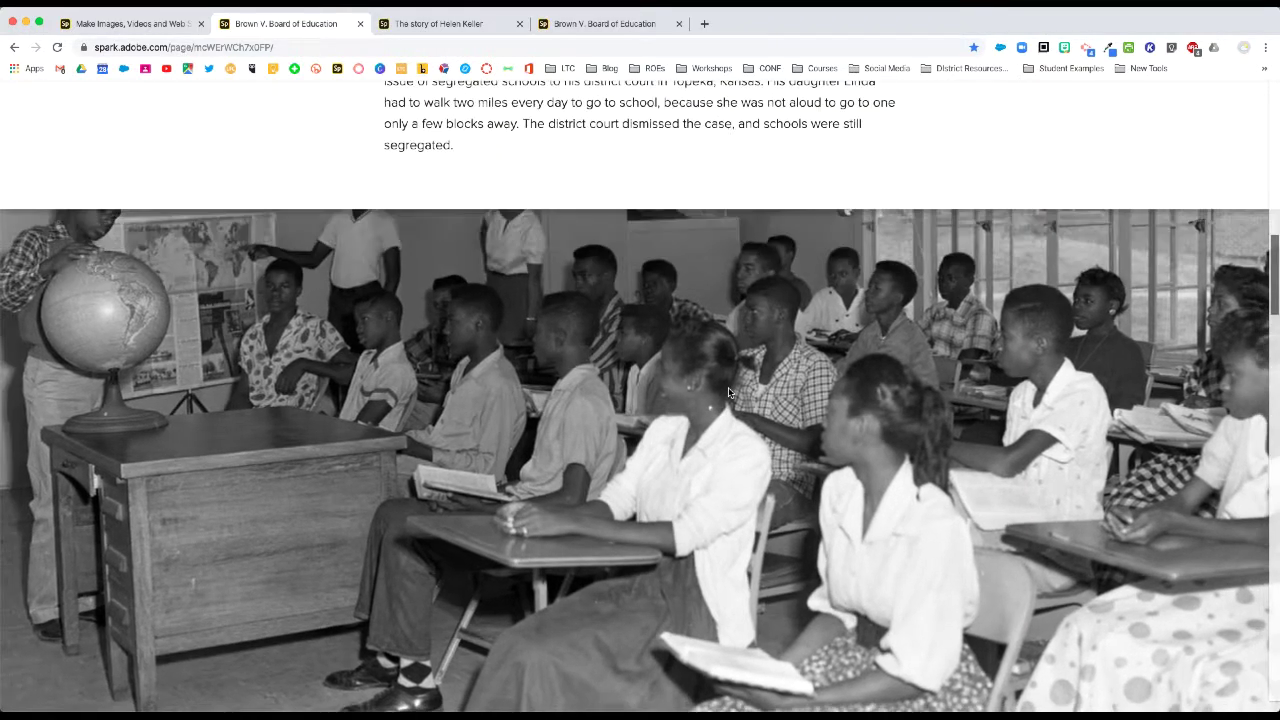
{"action": "scroll", "coordinate": [717, 405], "scroll_direction": "down", "scroll_amount": 4}
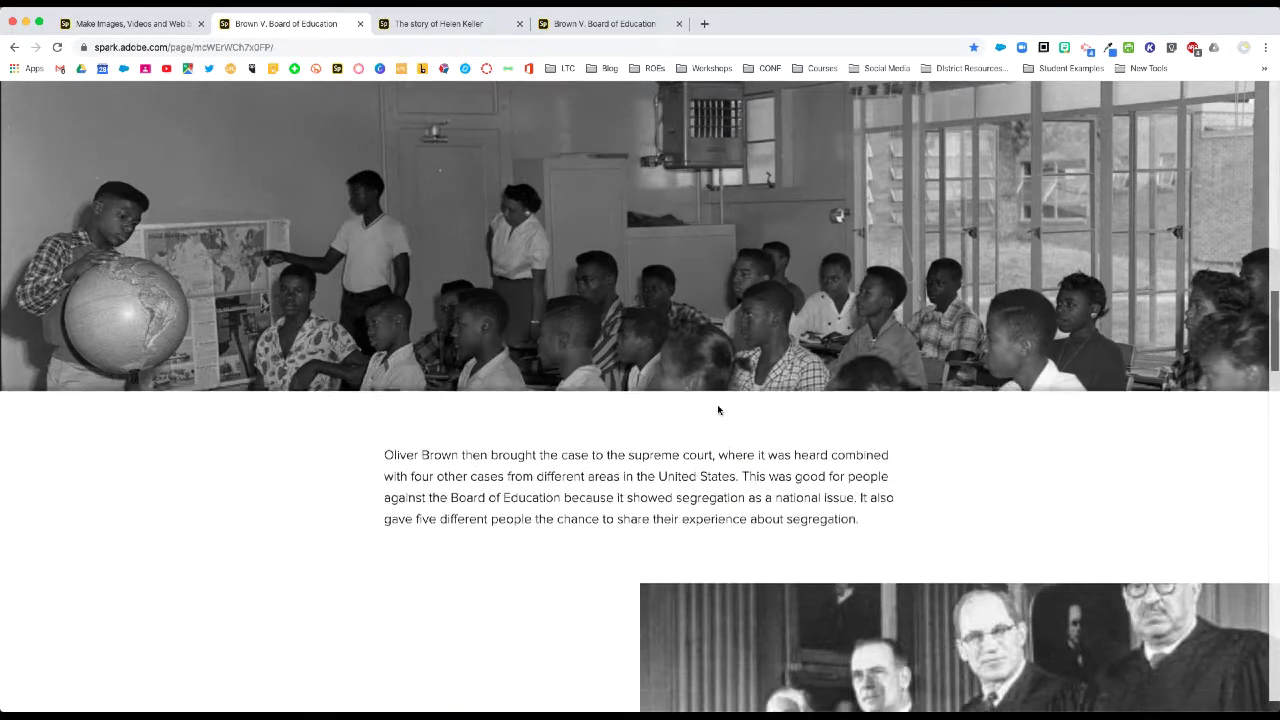
{"action": "scroll", "coordinate": [717, 408], "scroll_direction": "up", "scroll_amount": 8}
{"action": "scroll", "coordinate": [718, 410], "scroll_direction": "down", "scroll_amount": 8}
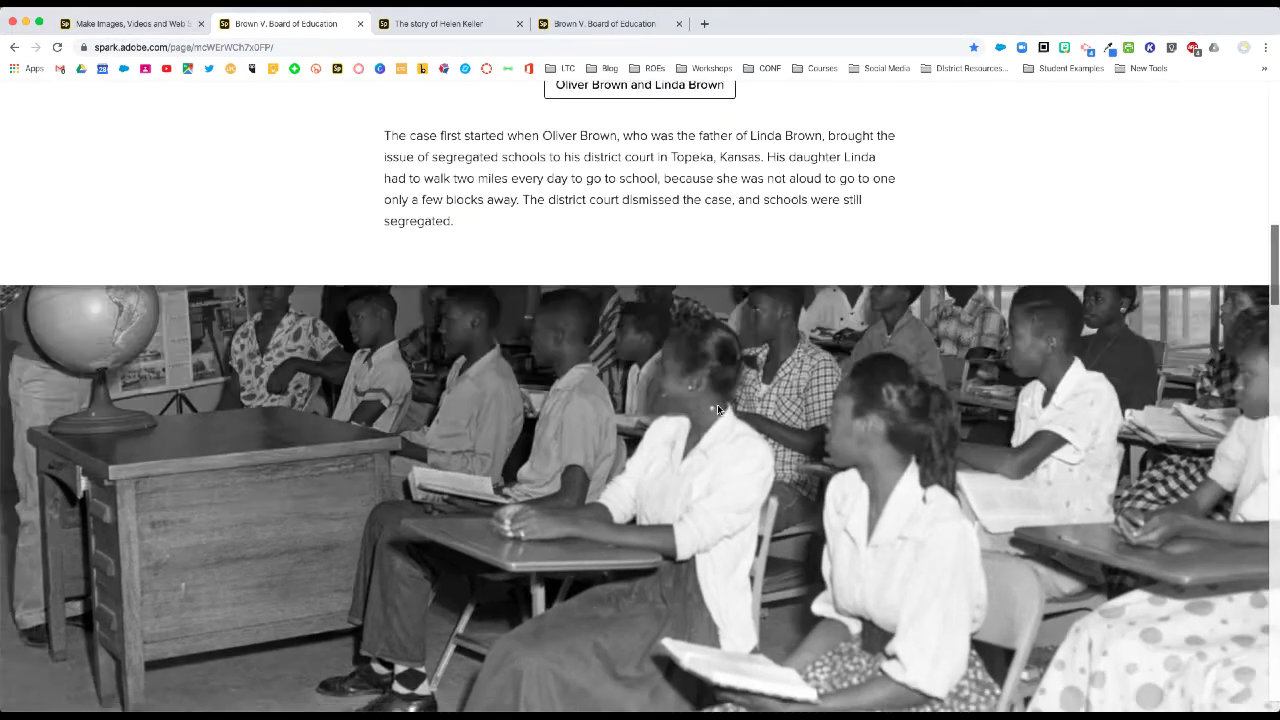
{"action": "scroll", "coordinate": [718, 410], "scroll_direction": "down", "scroll_amount": 12}
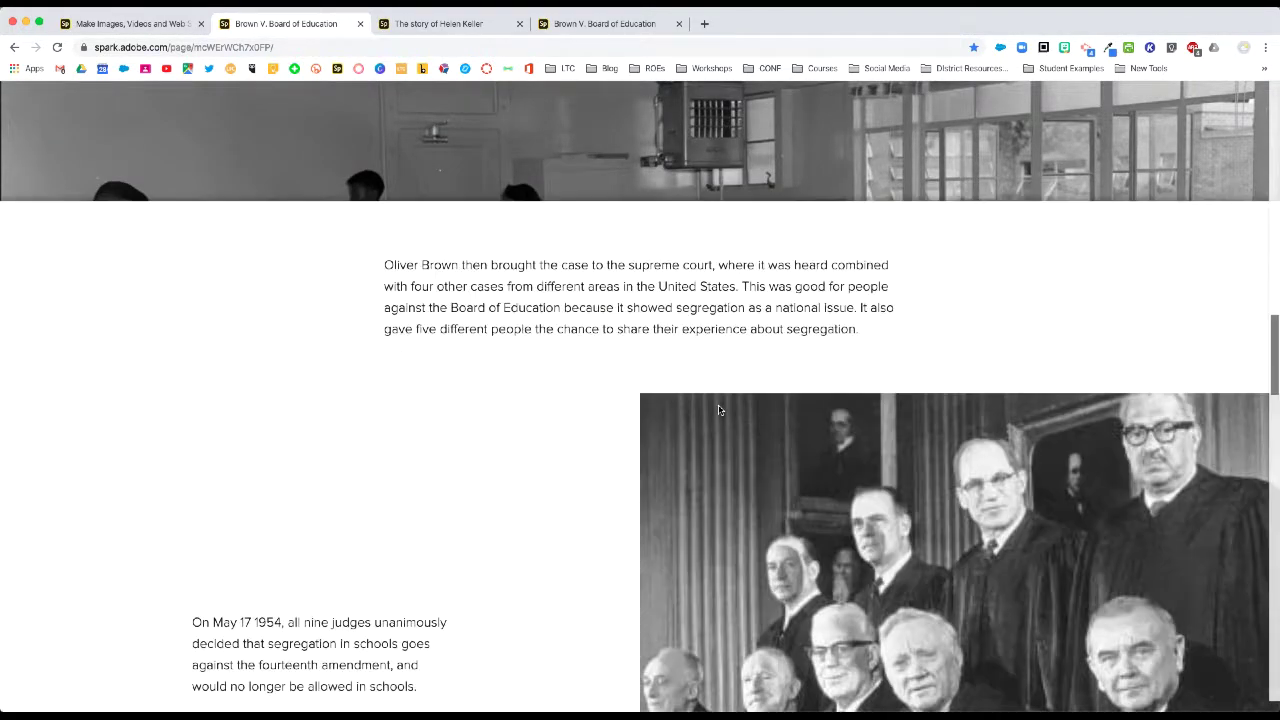
{"action": "scroll", "coordinate": [718, 410], "scroll_direction": "down", "scroll_amount": 10}
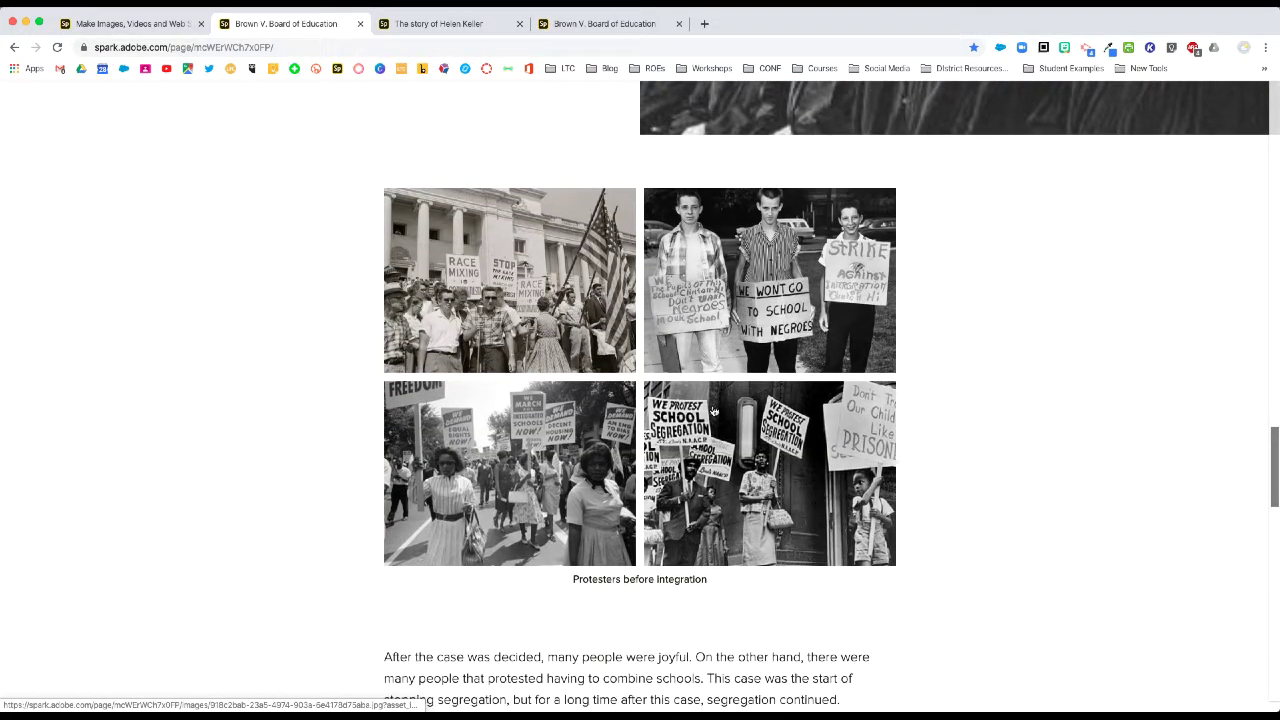
{"action": "scroll", "coordinate": [715, 406], "scroll_direction": "down", "scroll_amount": 1}
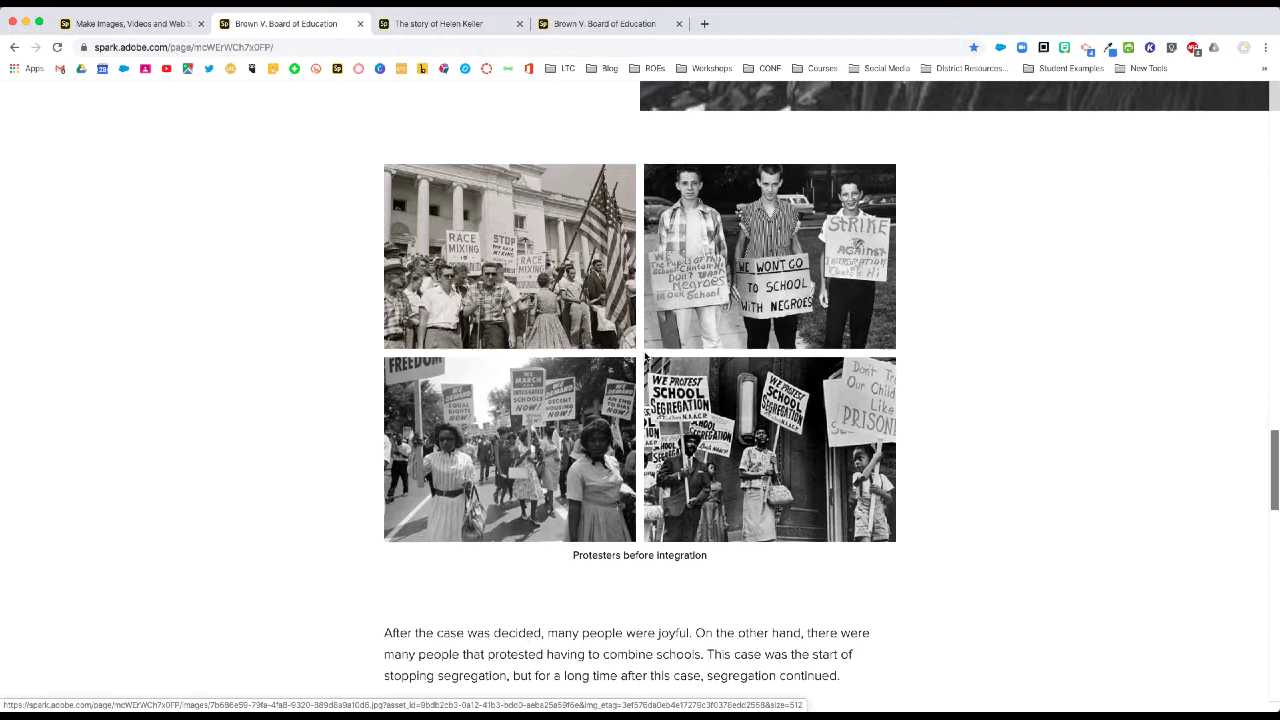
{"action": "scroll", "coordinate": [673, 362], "scroll_direction": "down", "scroll_amount": 1}
{"action": "scroll", "coordinate": [675, 430], "scroll_direction": "down", "scroll_amount": 3}
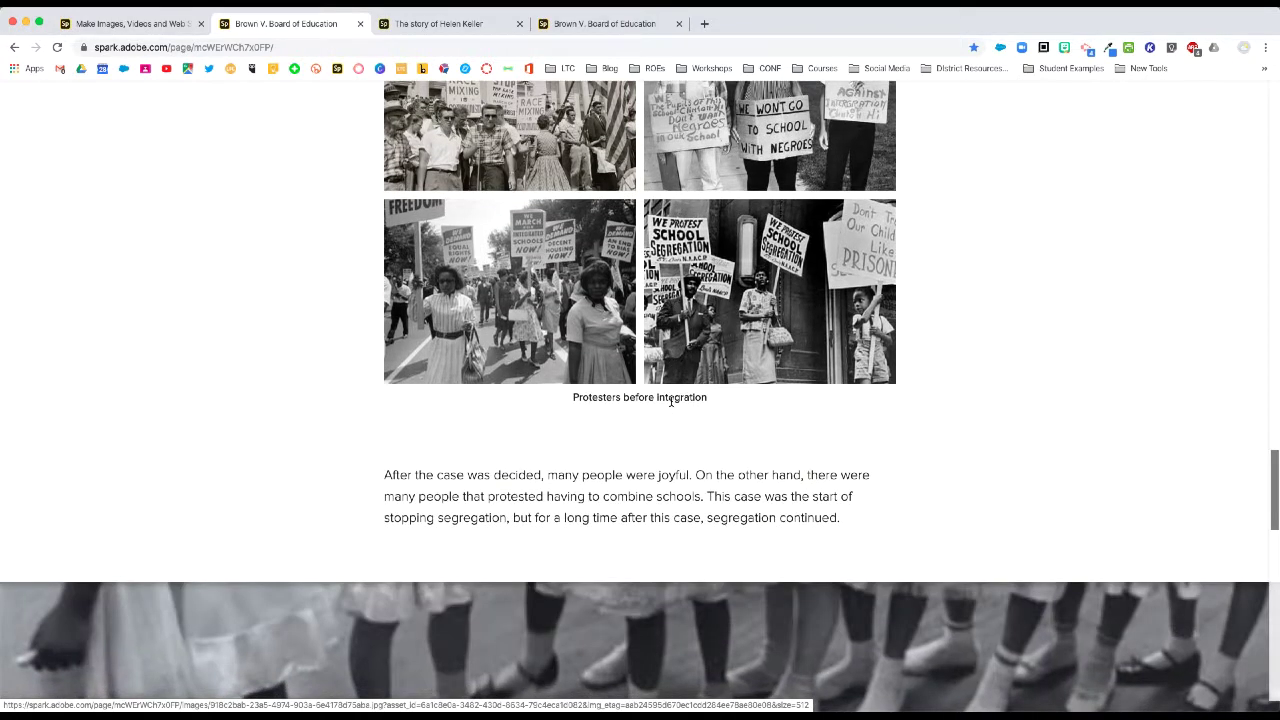
{"action": "scroll", "coordinate": [675, 434], "scroll_direction": "down", "scroll_amount": 3}
{"action": "scroll", "coordinate": [675, 434], "scroll_direction": "down", "scroll_amount": 8}
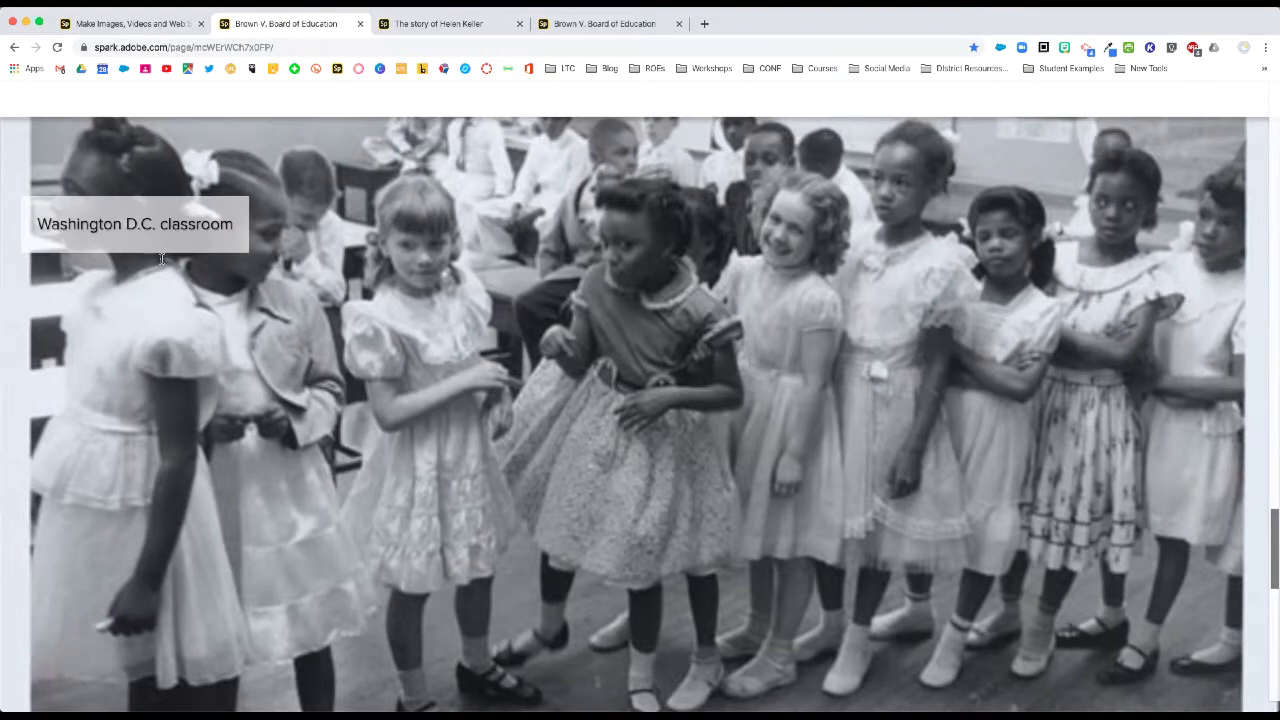
{"action": "scroll", "coordinate": [640, 421], "scroll_direction": "down", "scroll_amount": 5}
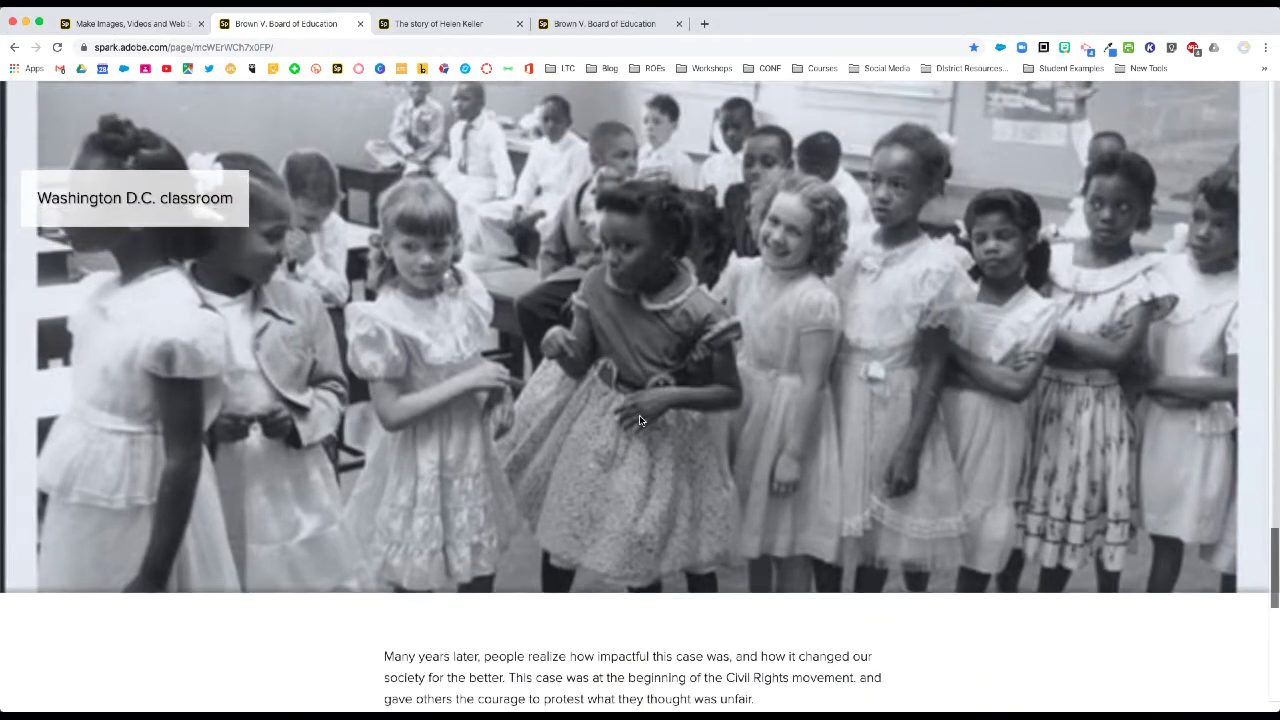
{"action": "scroll", "coordinate": [640, 421], "scroll_direction": "down", "scroll_amount": 6}
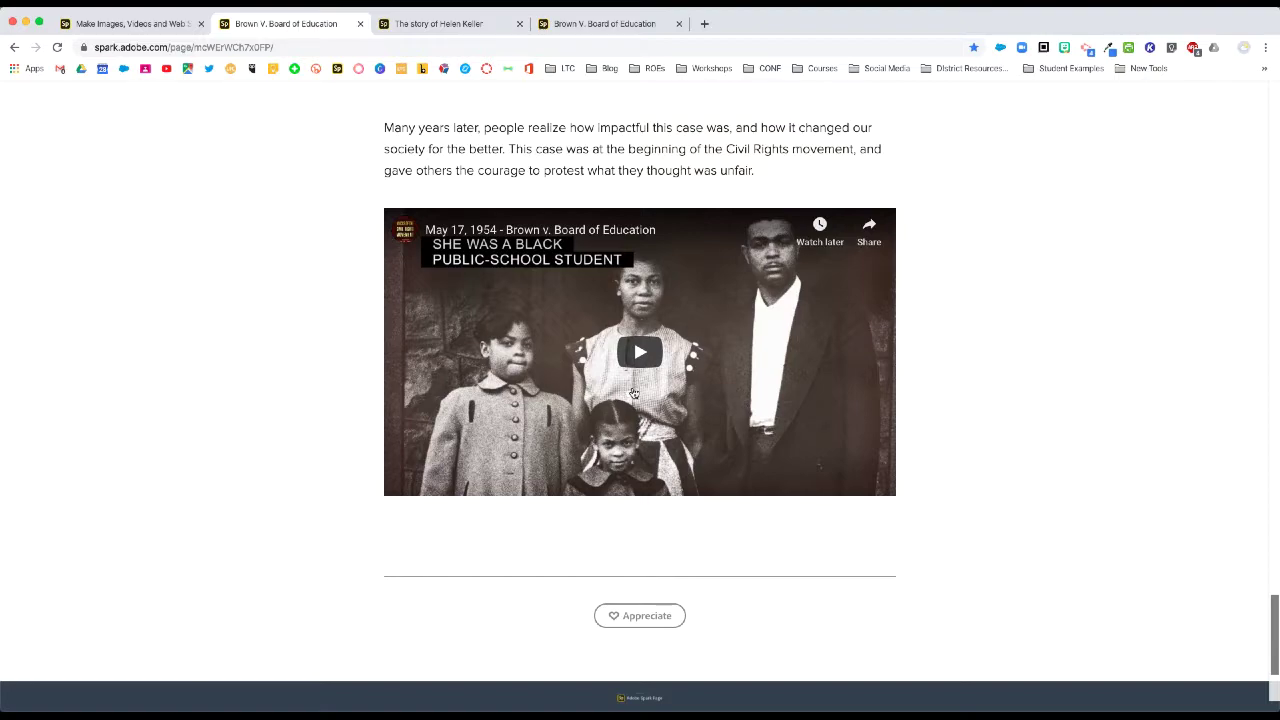
{"action": "scroll", "coordinate": [634, 398], "scroll_direction": "up", "scroll_amount": 15}
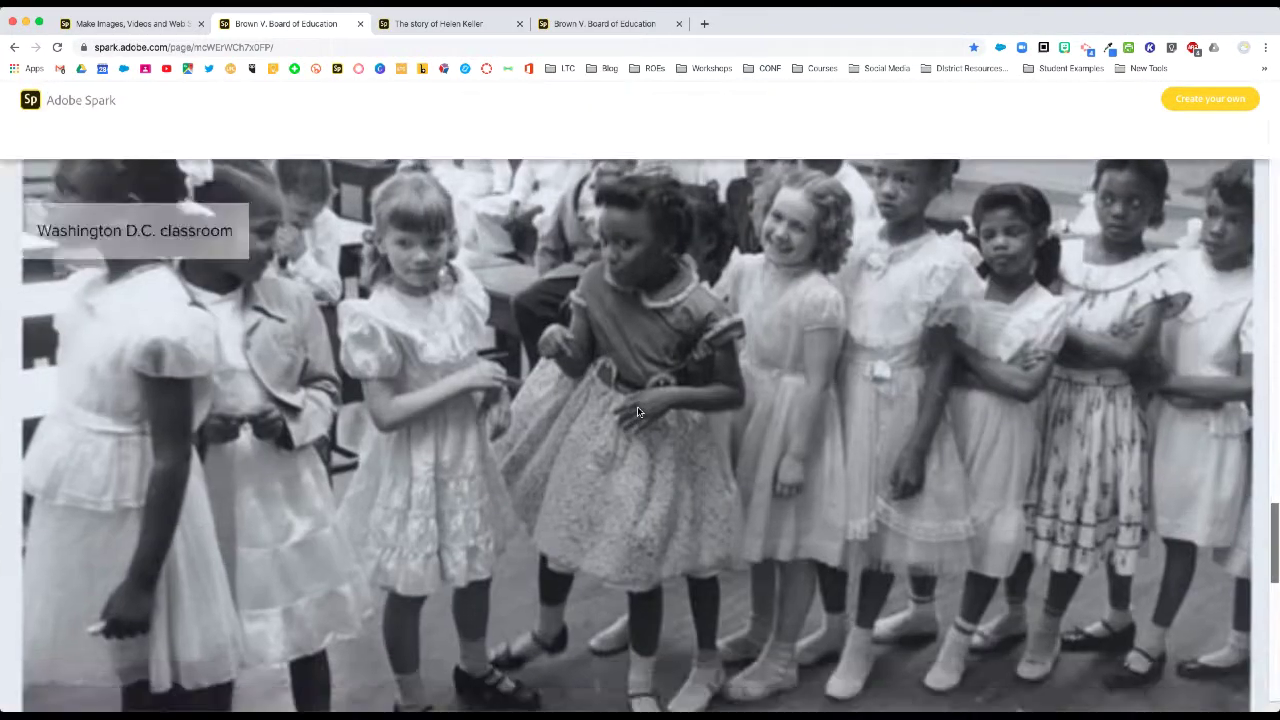
{"action": "scroll", "coordinate": [639, 412], "scroll_direction": "up", "scroll_amount": 20}
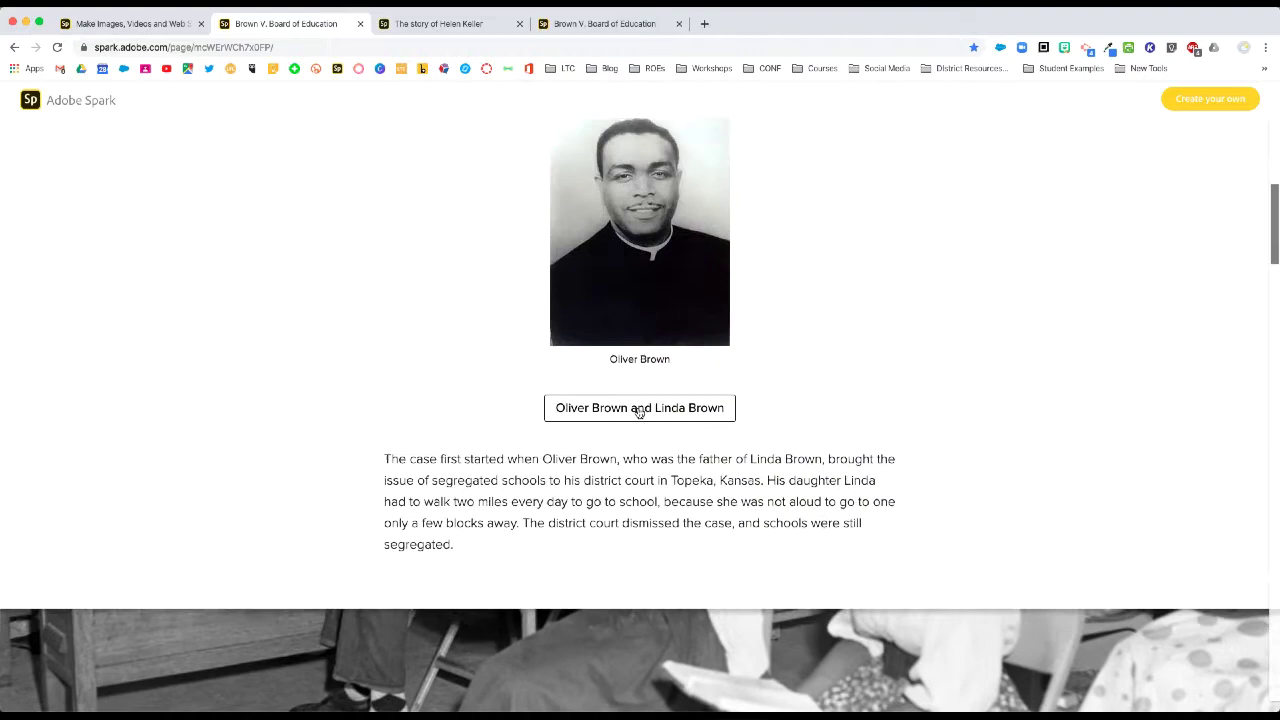
{"action": "scroll", "coordinate": [638, 411], "scroll_direction": "up", "scroll_amount": 3}
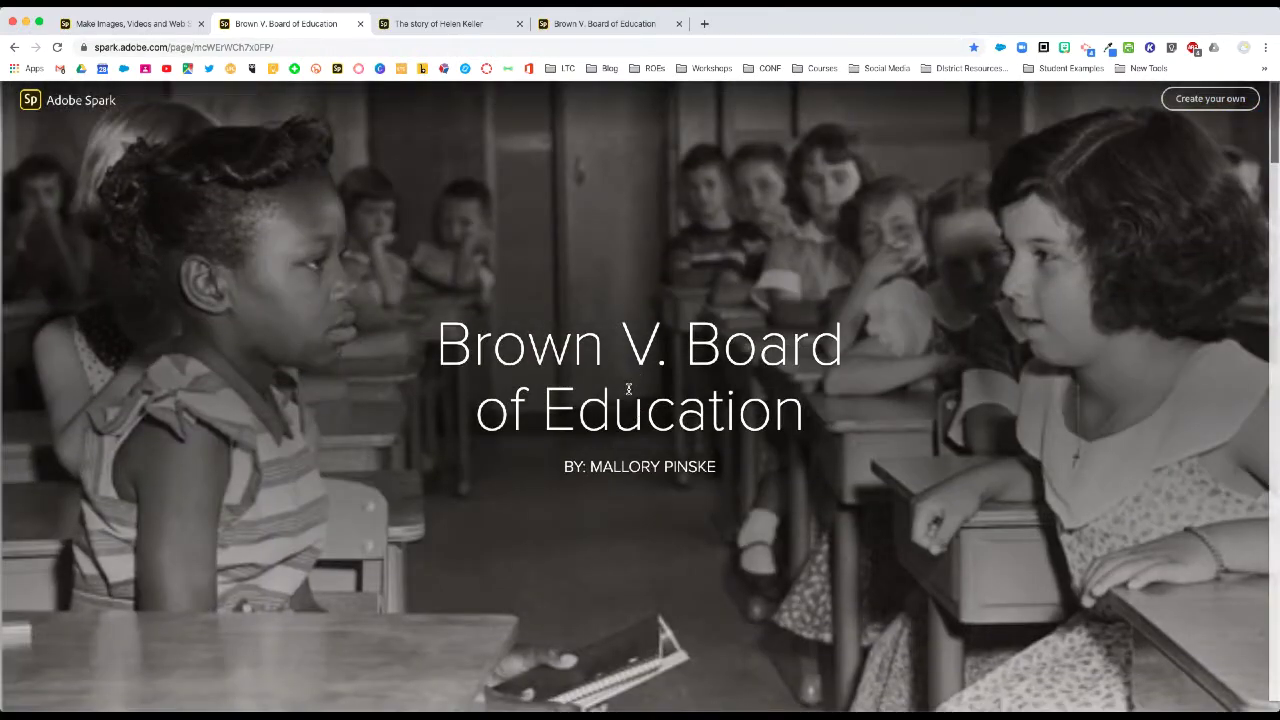
Switch to 'The story of Helen Keller' example and scroll through its braille photo, text and videos
{"action": "left_click", "coordinate": [467, 28]}
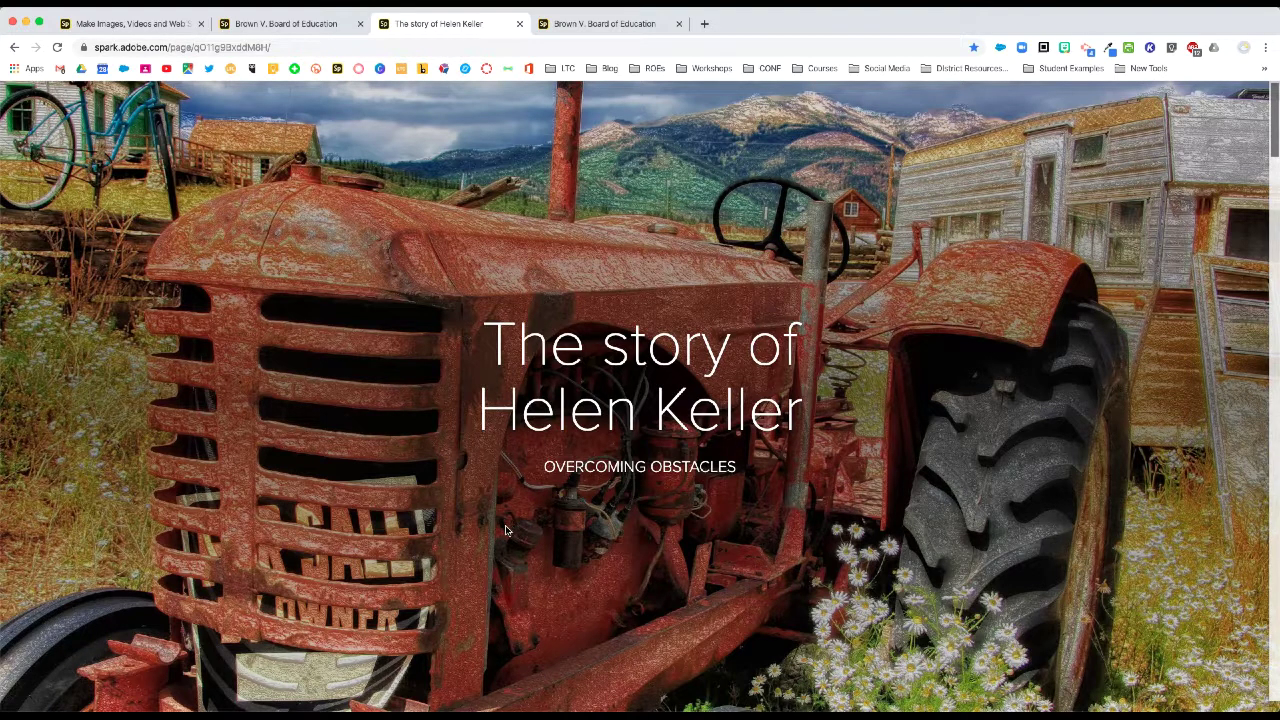
{"action": "scroll", "coordinate": [510, 530], "scroll_direction": "down", "scroll_amount": 5}
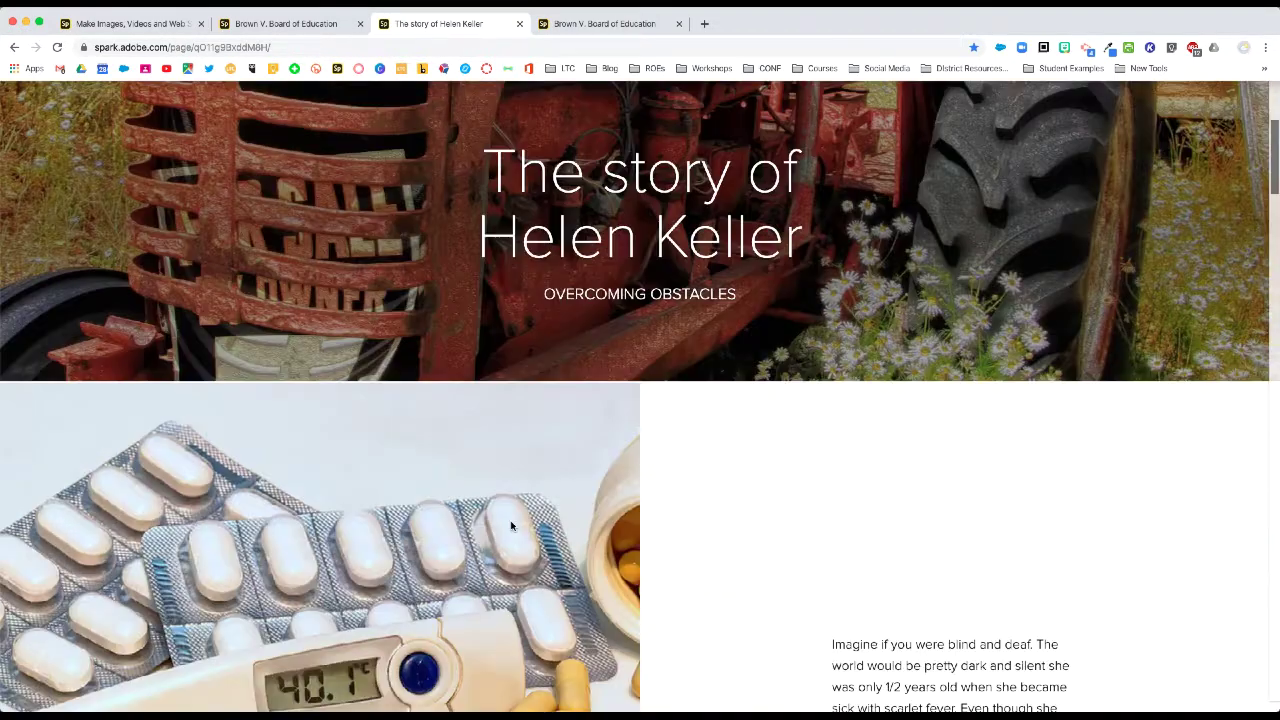
{"action": "scroll", "coordinate": [511, 520], "scroll_direction": "down", "scroll_amount": 3}
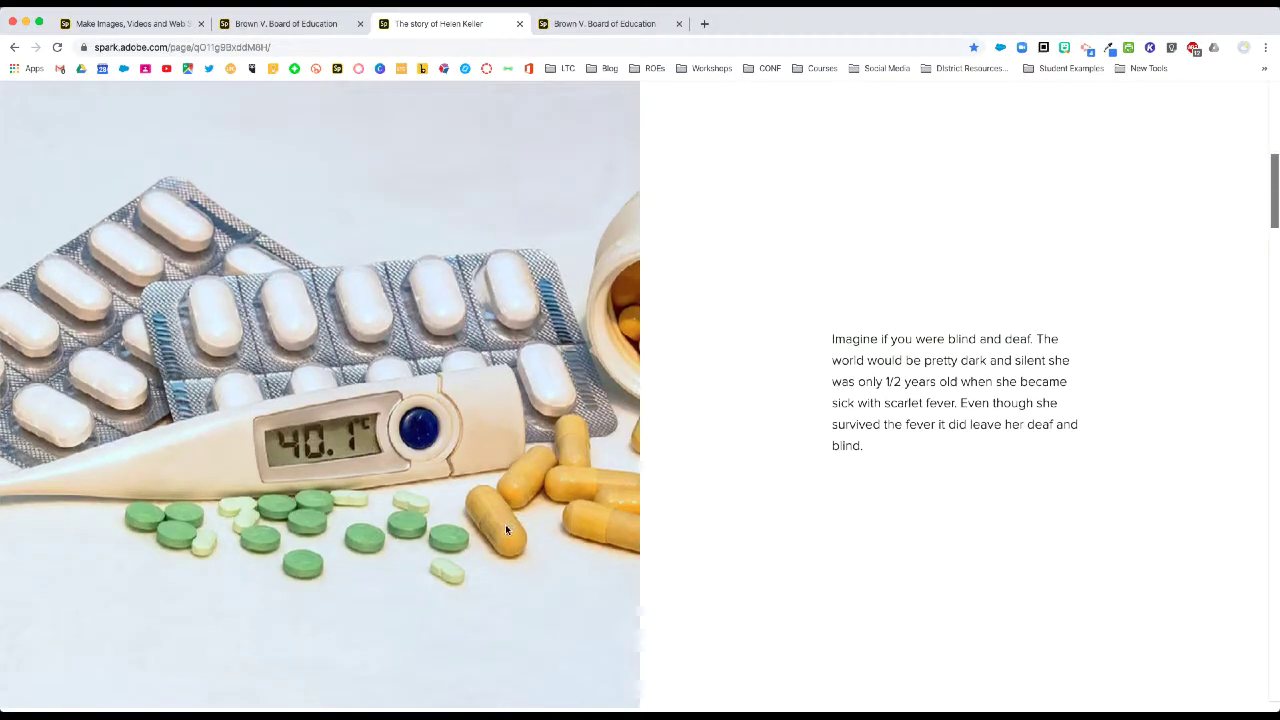
{"action": "scroll", "coordinate": [886, 371], "scroll_direction": "down", "scroll_amount": 6}
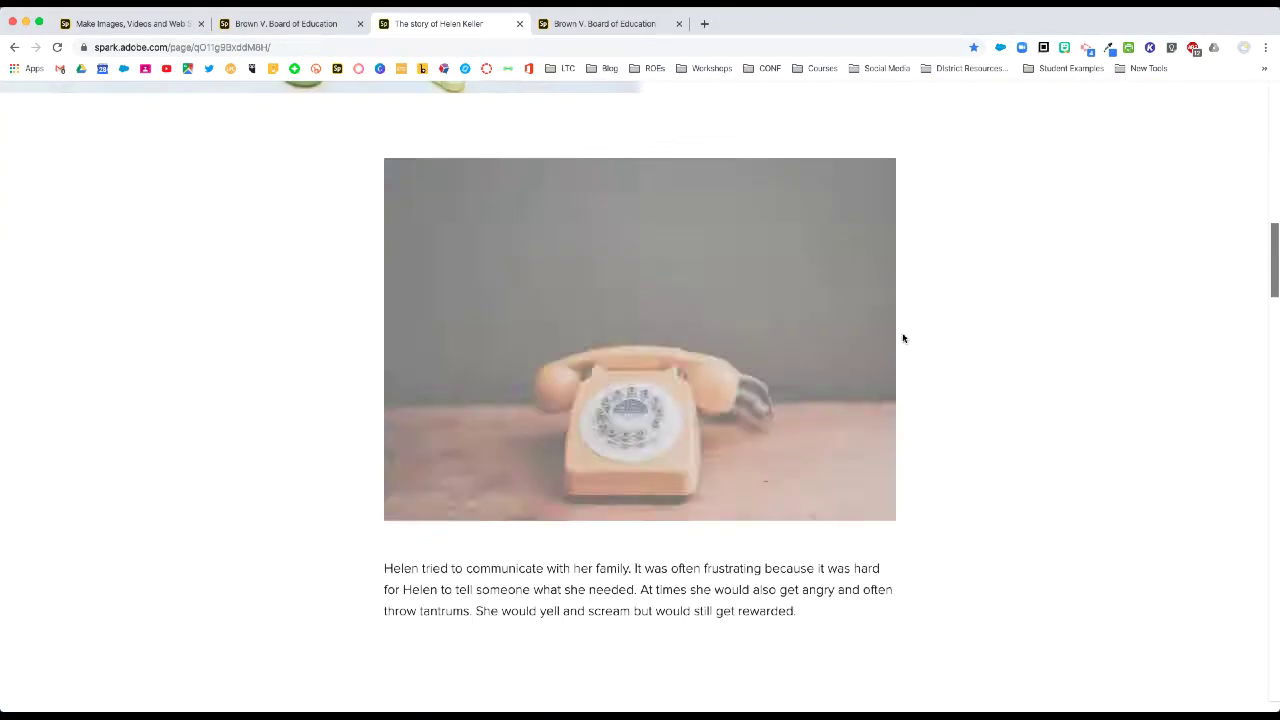
{"action": "scroll", "coordinate": [883, 363], "scroll_direction": "down", "scroll_amount": 3}
{"action": "scroll", "coordinate": [737, 483], "scroll_direction": "down", "scroll_amount": 5}
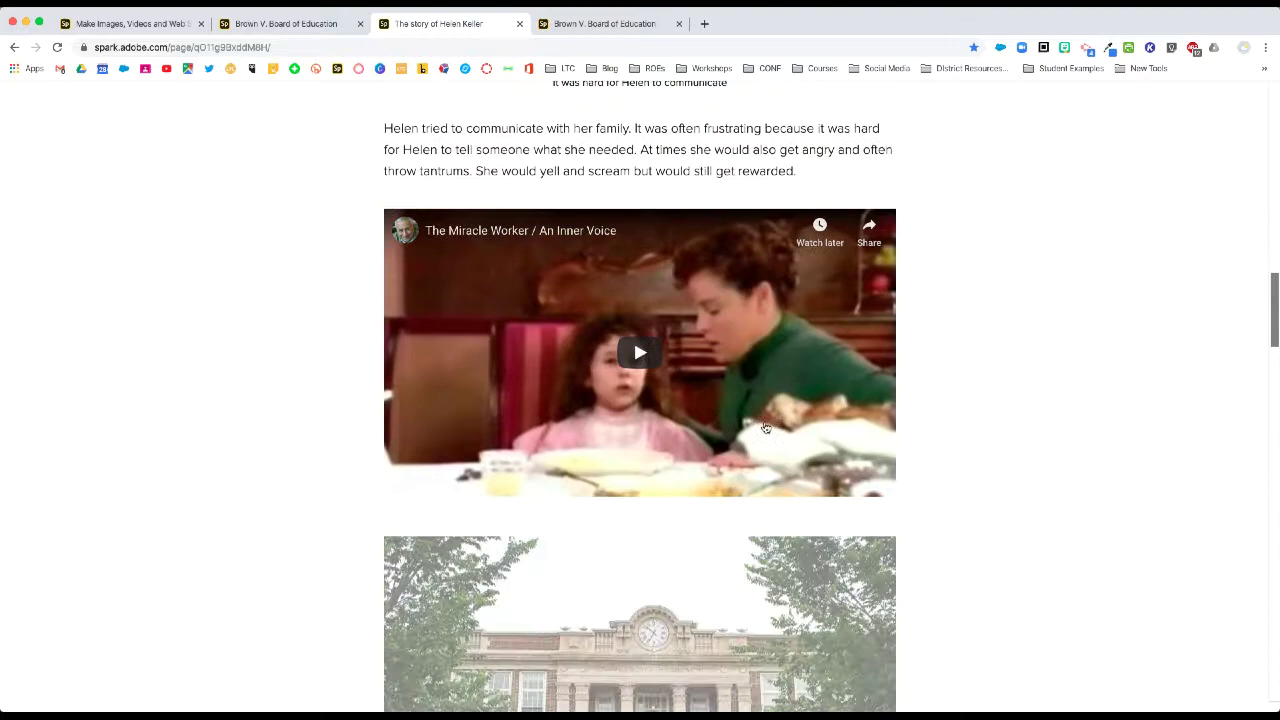
{"action": "scroll", "coordinate": [798, 419], "scroll_direction": "down", "scroll_amount": 3}
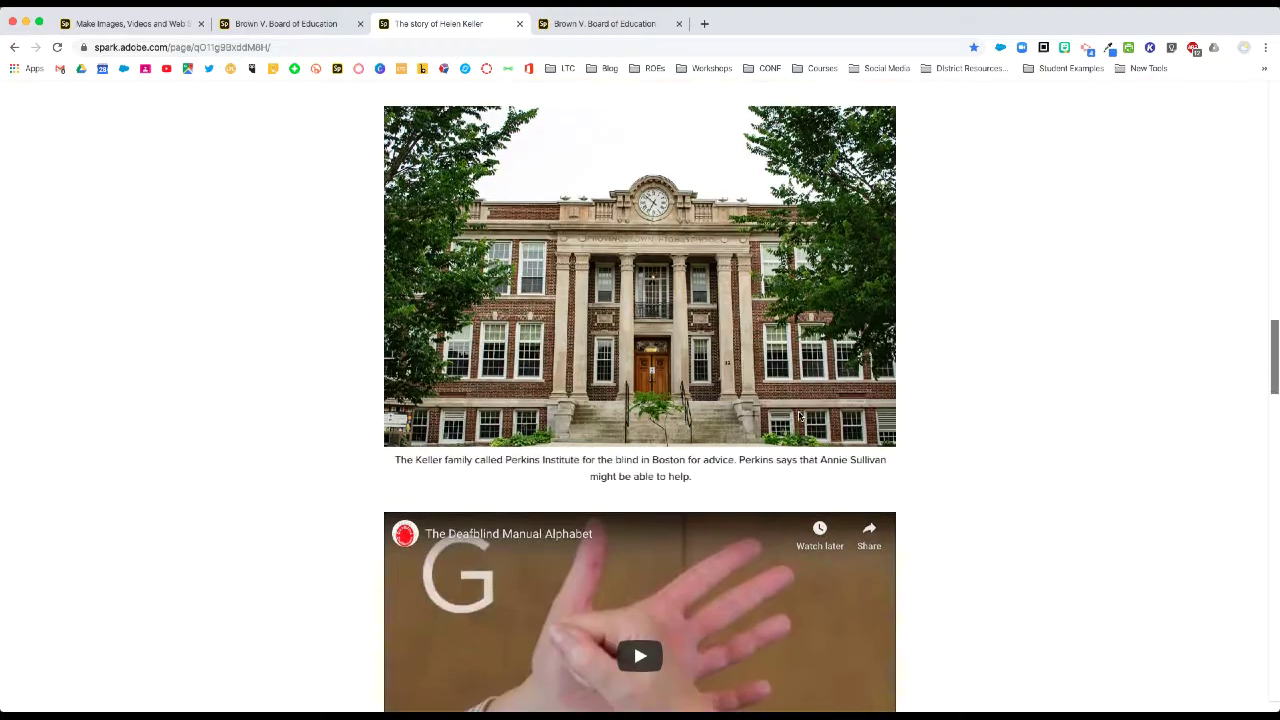
{"action": "scroll", "coordinate": [798, 419], "scroll_direction": "down", "scroll_amount": 1}
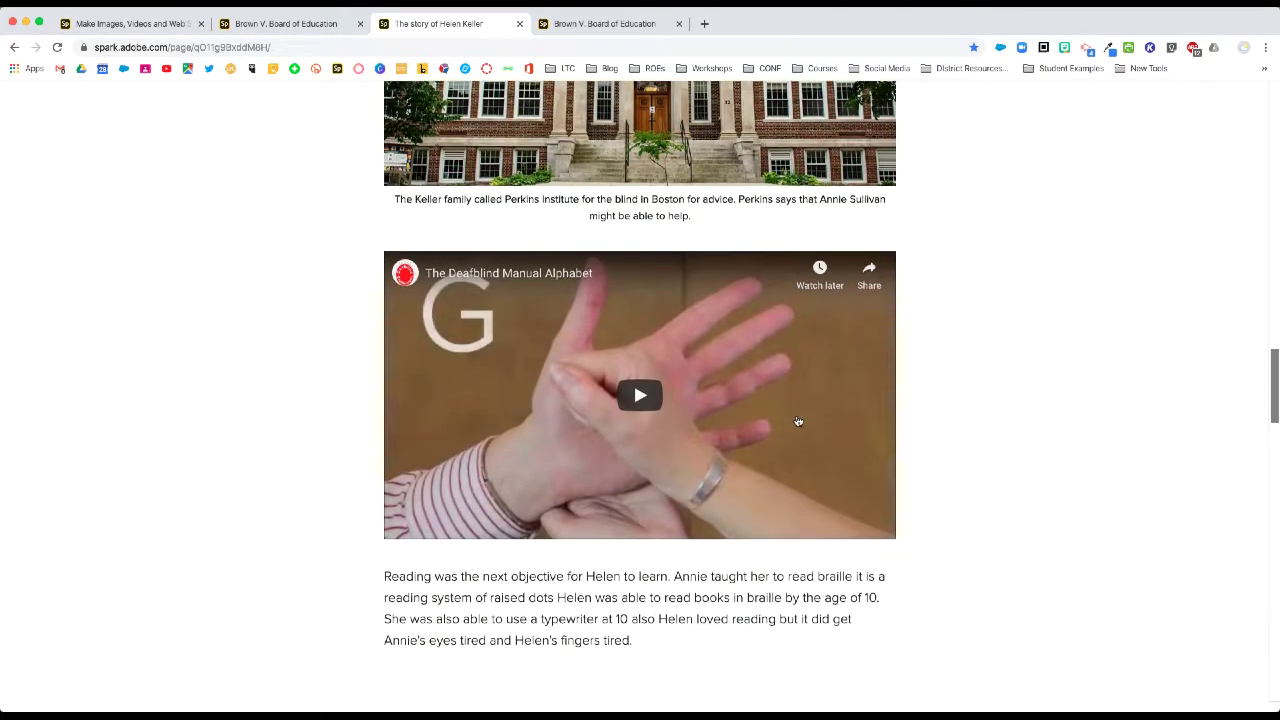
{"action": "scroll", "coordinate": [789, 422], "scroll_direction": "down", "scroll_amount": 3}
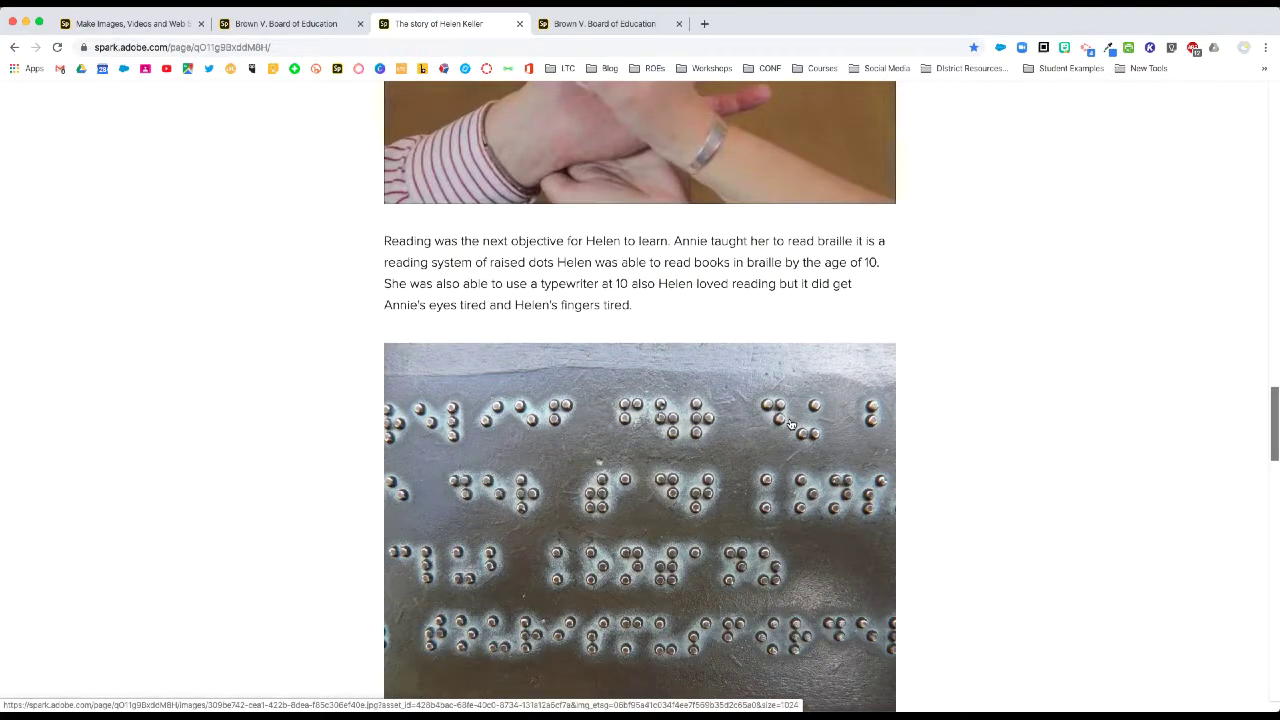
{"action": "scroll", "coordinate": [792, 424], "scroll_direction": "down", "scroll_amount": 10}
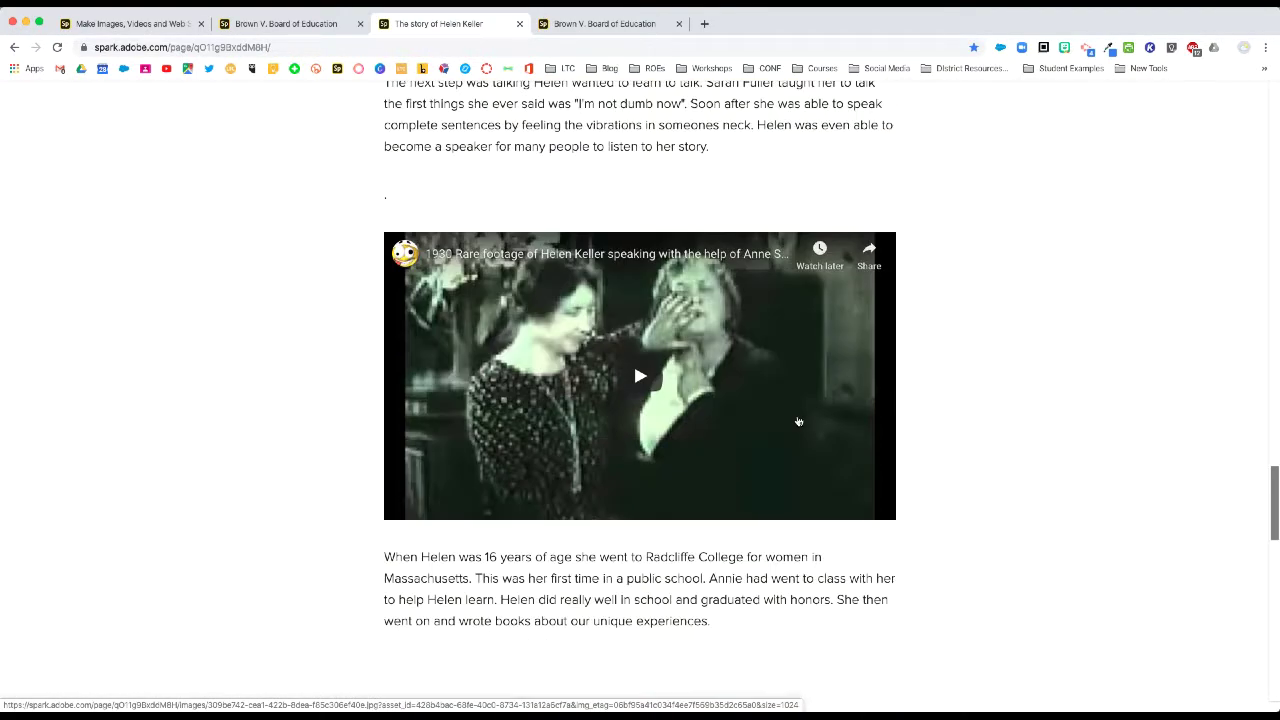
{"action": "scroll", "coordinate": [799, 422], "scroll_direction": "down", "scroll_amount": 2}
{"action": "scroll", "coordinate": [803, 417], "scroll_direction": "up", "scroll_amount": 7}
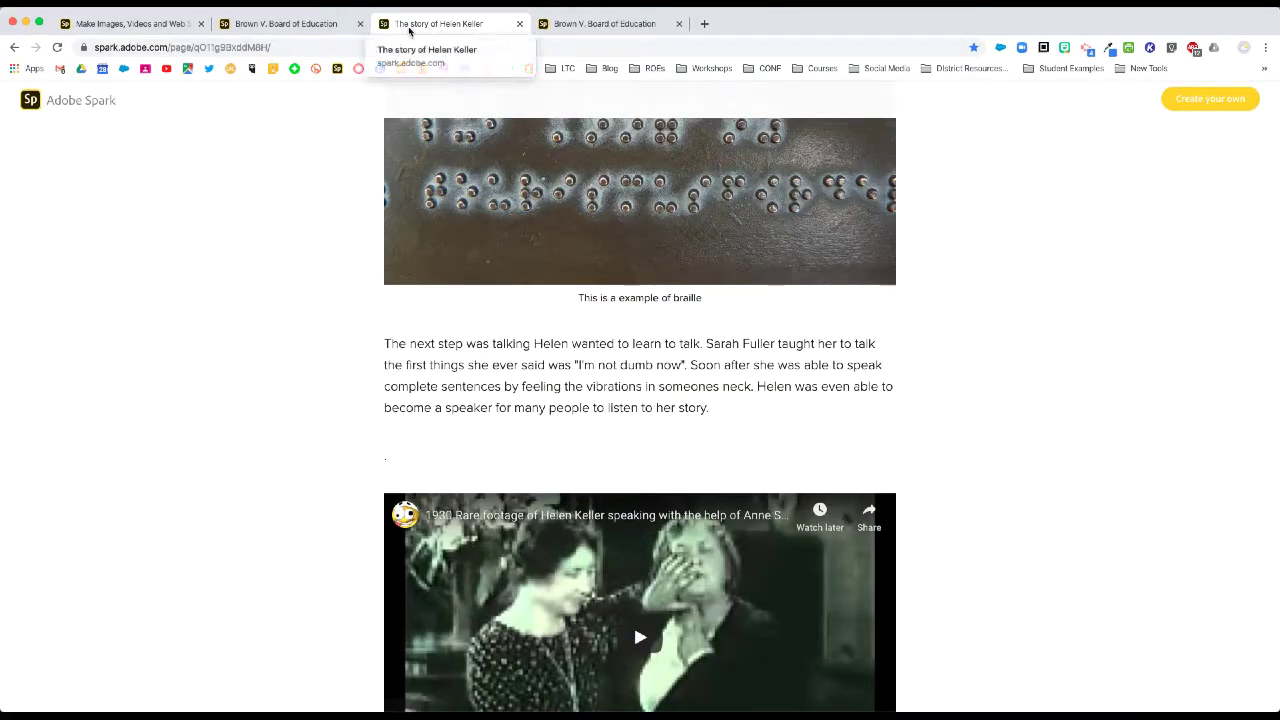
Title the new page 'LTC Illinois' and enter the author's name as its subtitle
{"action": "left_click", "coordinate": [143, 28]}
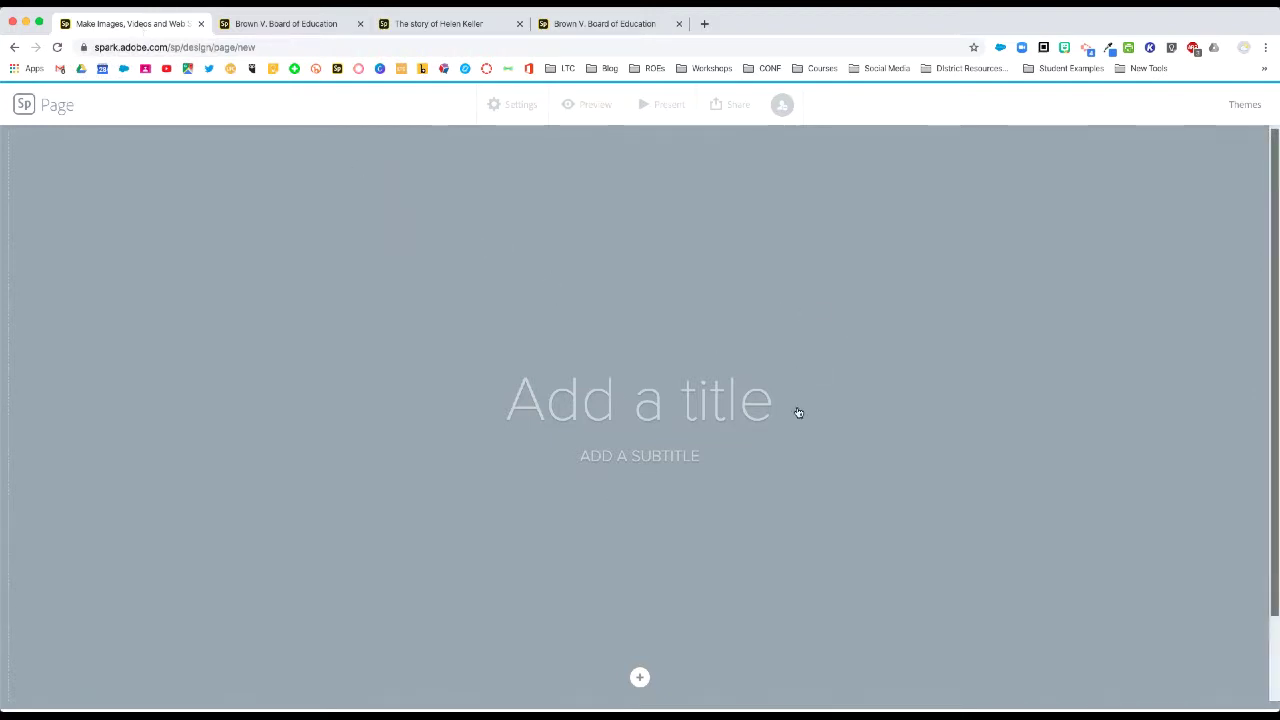
{"action": "scroll", "coordinate": [820, 408], "scroll_direction": "down", "scroll_amount": 1}
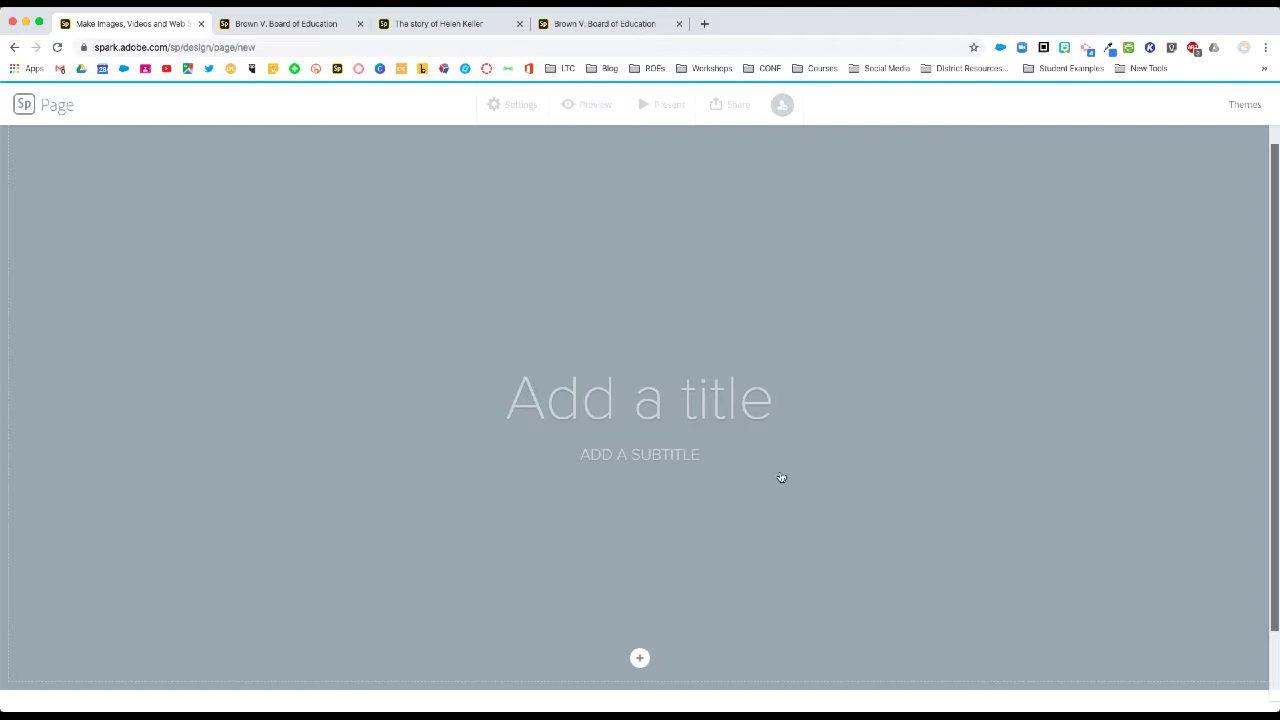
{"action": "left_click", "coordinate": [665, 402]}
{"action": "type", "text": "LTC I"}
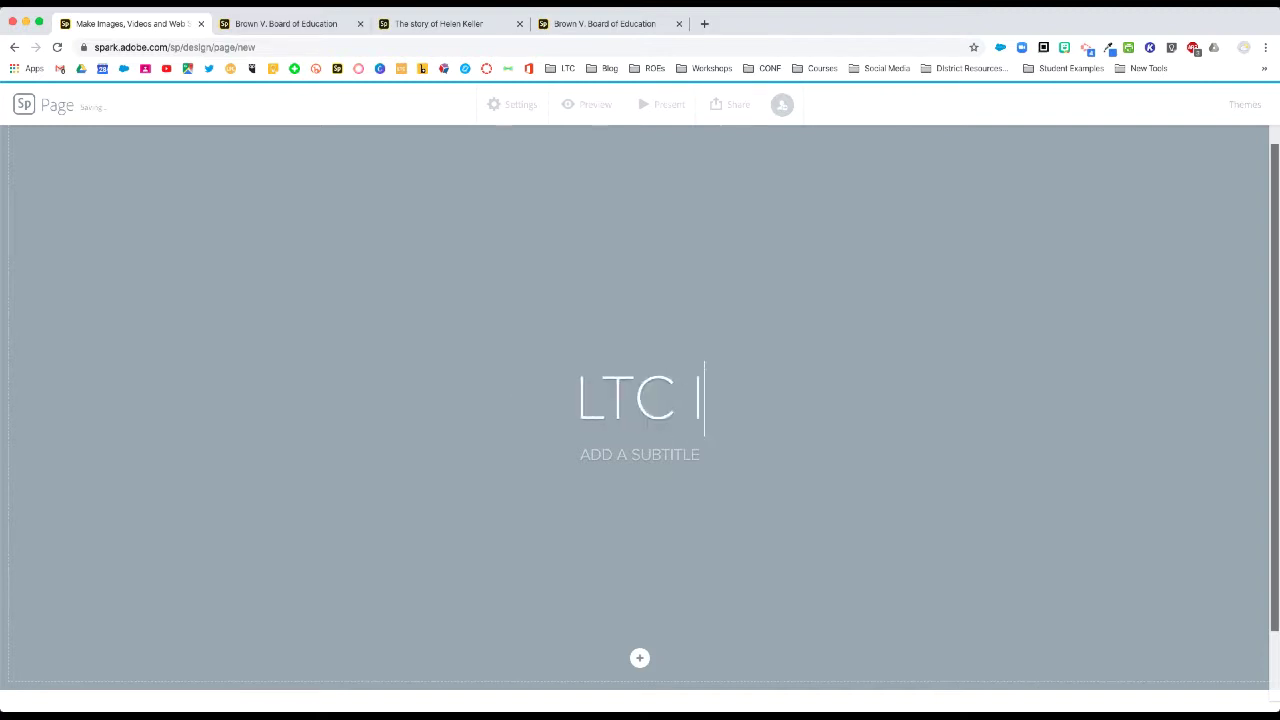
{"action": "type", "text": "llinois"}
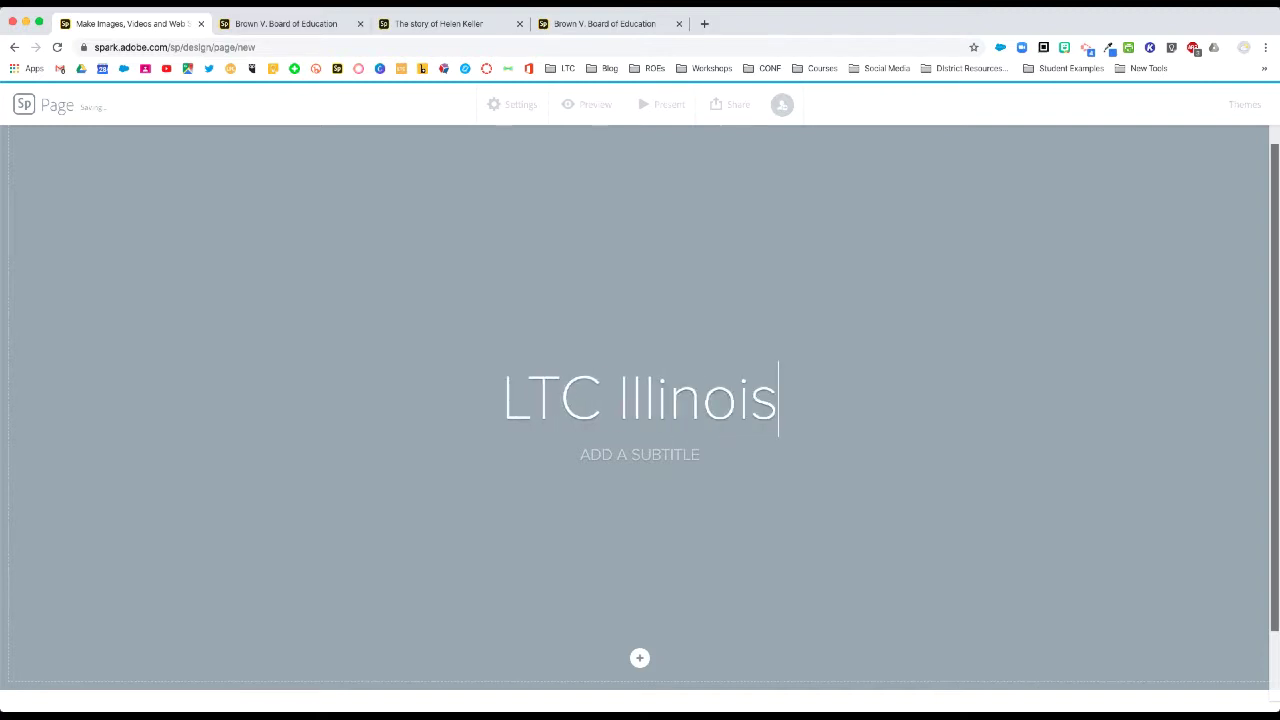
{"action": "left_click", "coordinate": [633, 457]}
{"action": "type", "text": "BEN SONDGEROTH"}
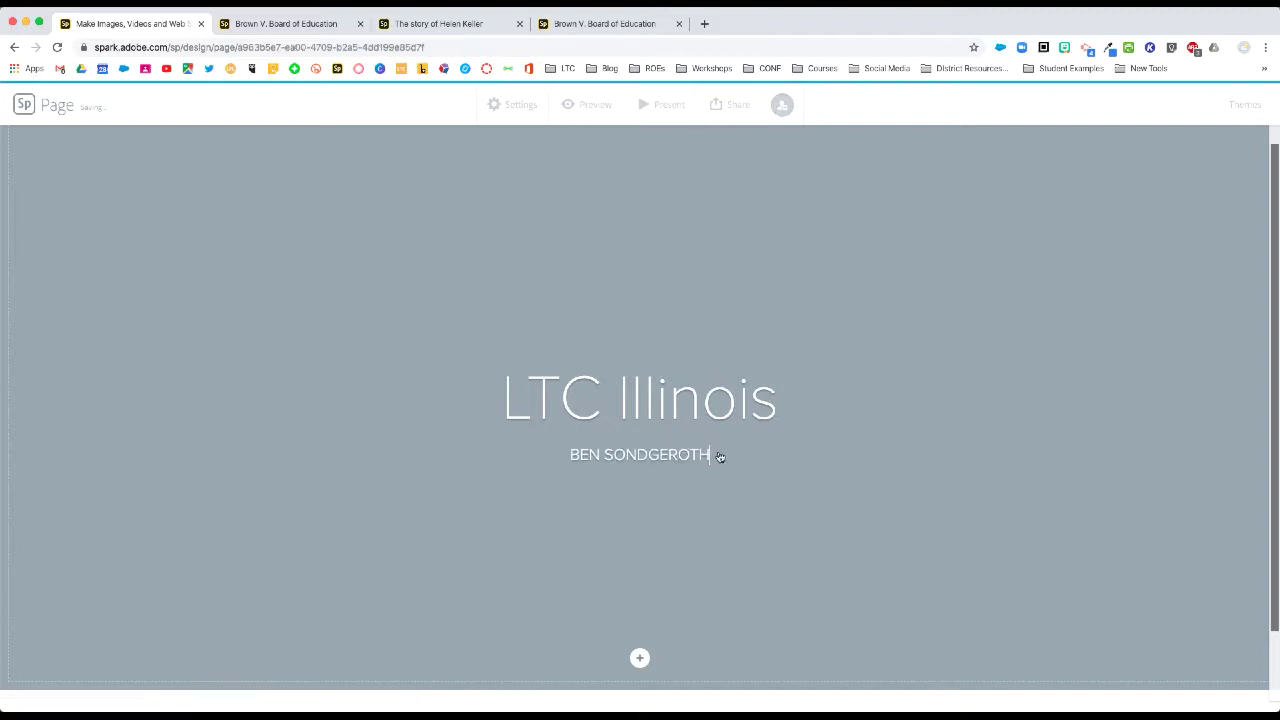
{"action": "left_click", "coordinate": [723, 528]}
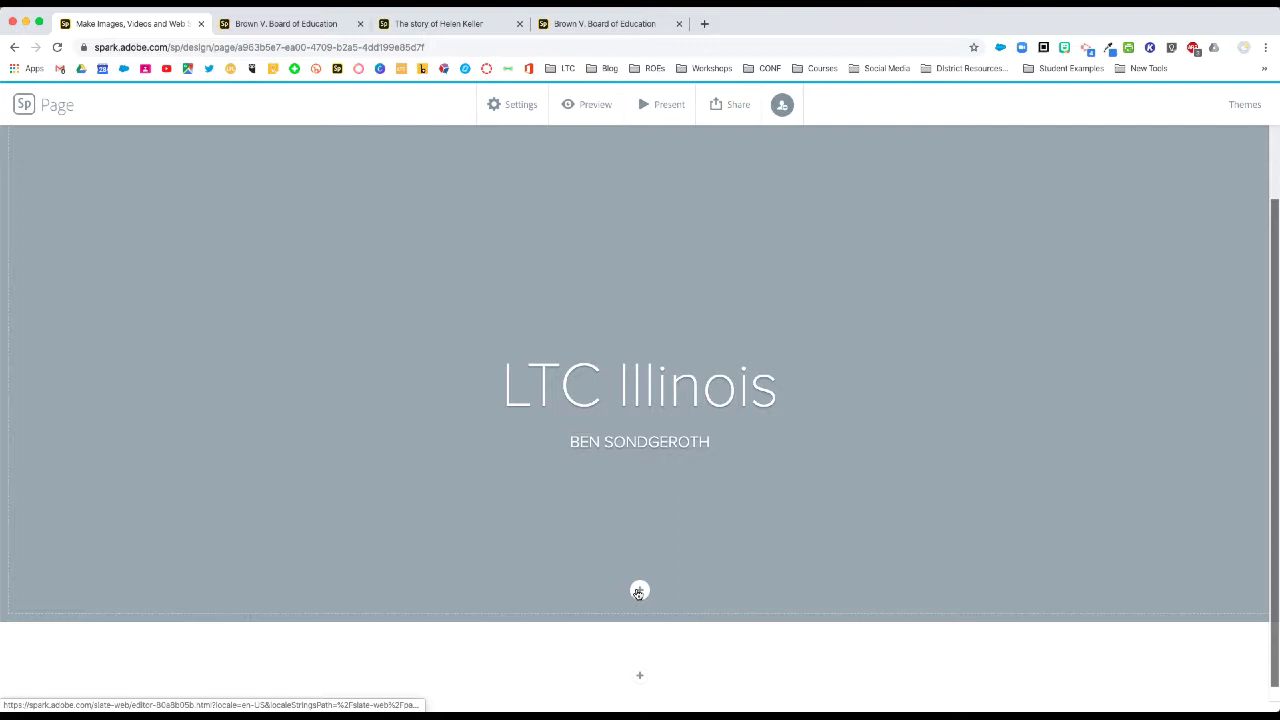
Search free photos for 'computer' and set the laptop-on-desk photo as the title background
{"action": "left_click", "coordinate": [638, 592]}
{"action": "left_click", "coordinate": [640, 628]}
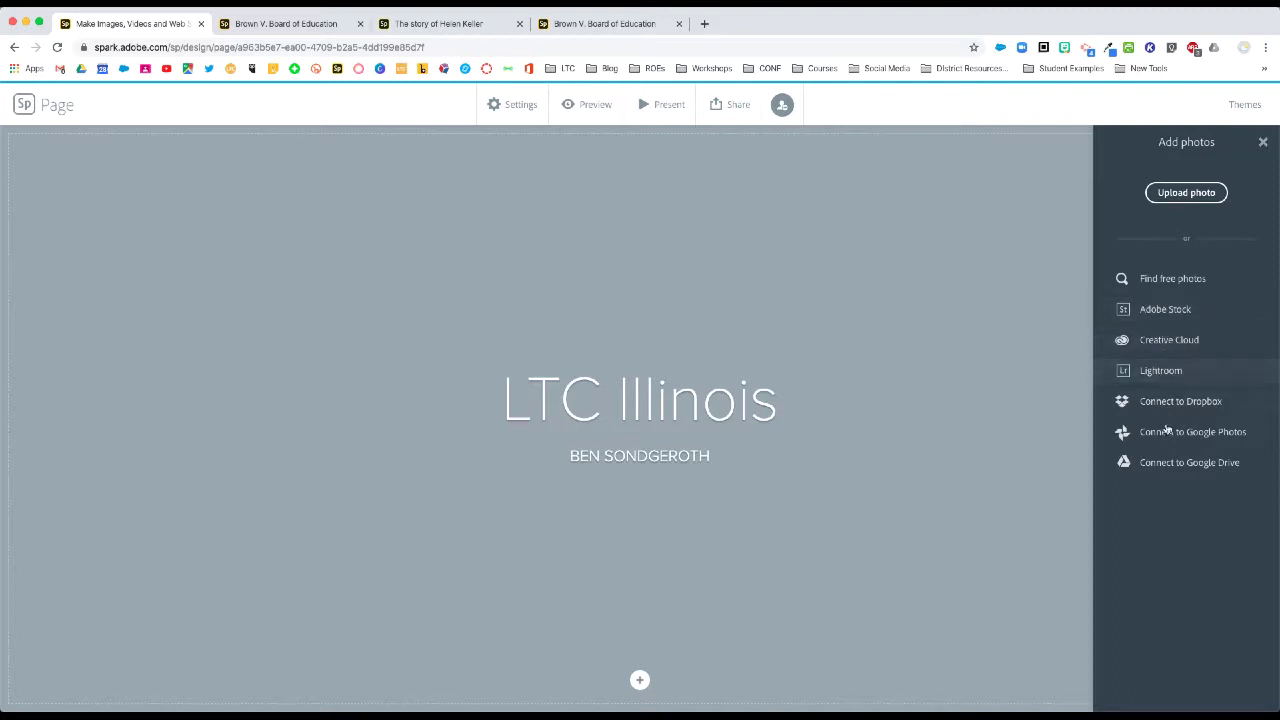
{"action": "left_click", "coordinate": [1160, 279]}
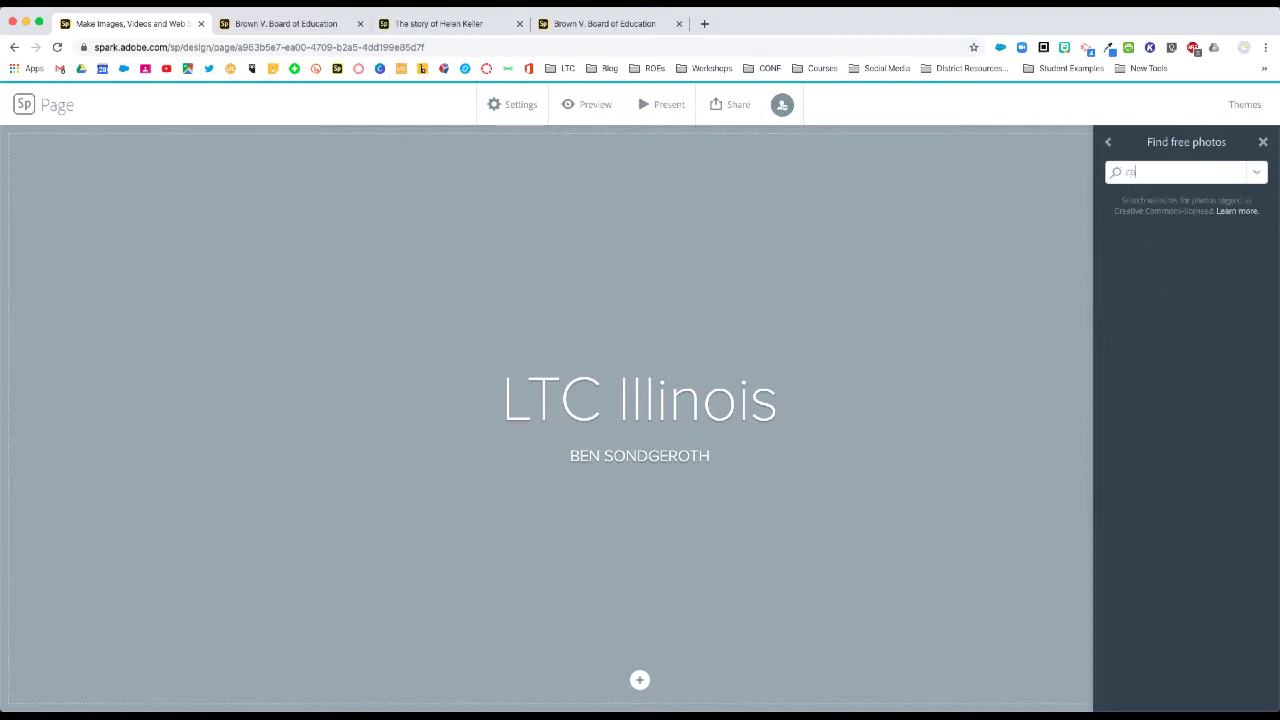
{"action": "type", "text": "computer"}
{"action": "key", "text": "Return"}
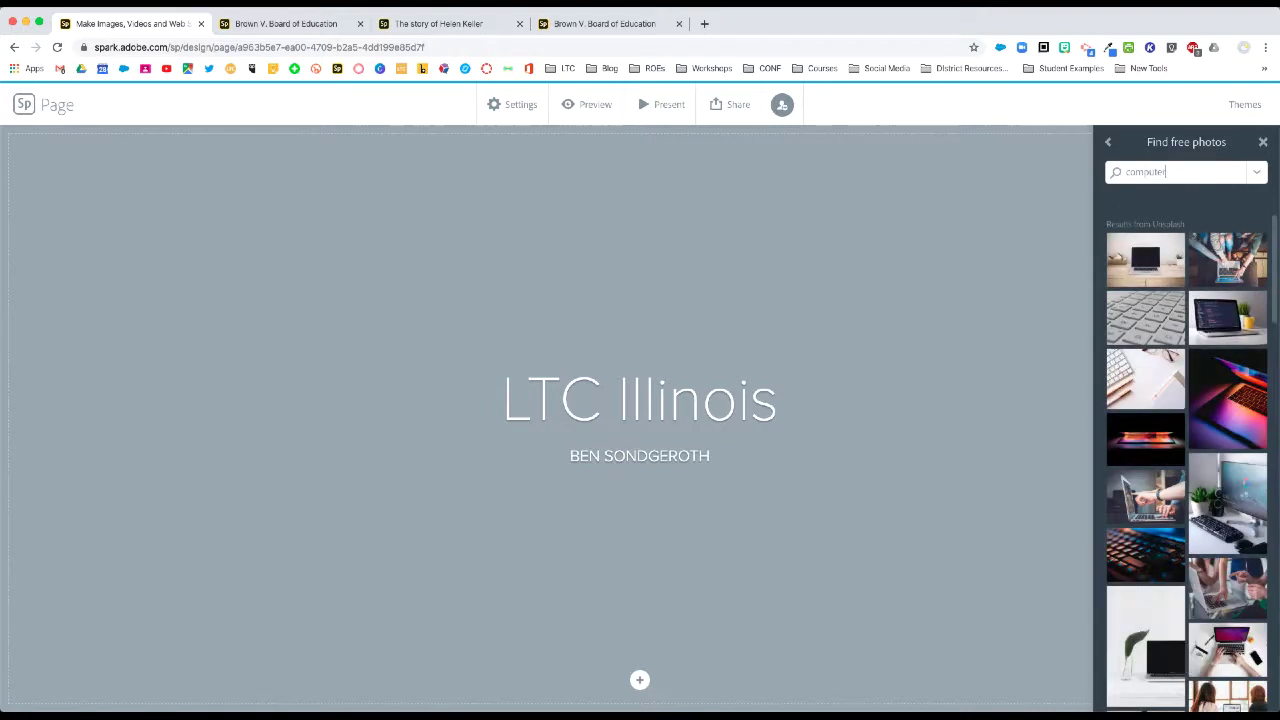
{"action": "left_click", "coordinate": [1178, 262]}
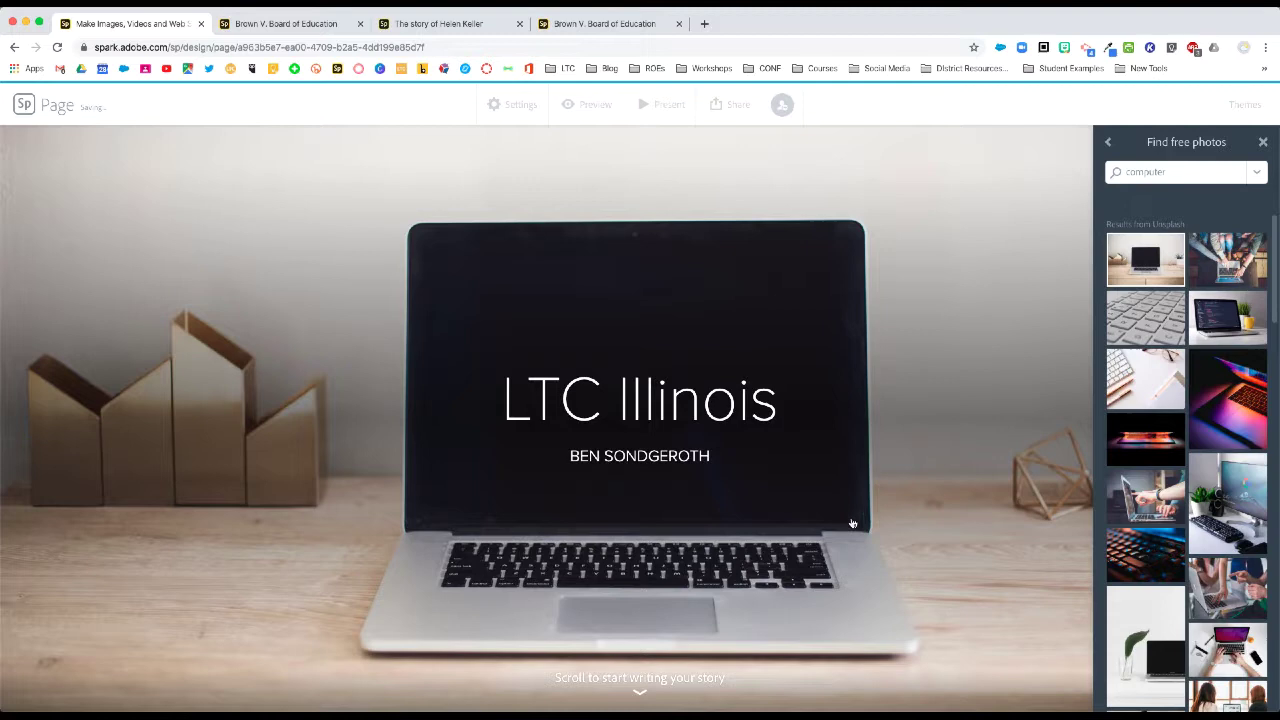
Scroll down the page past the LTC Illinois laptop-photo header
{"action": "scroll", "coordinate": [863, 525], "scroll_direction": "down", "scroll_amount": 3}
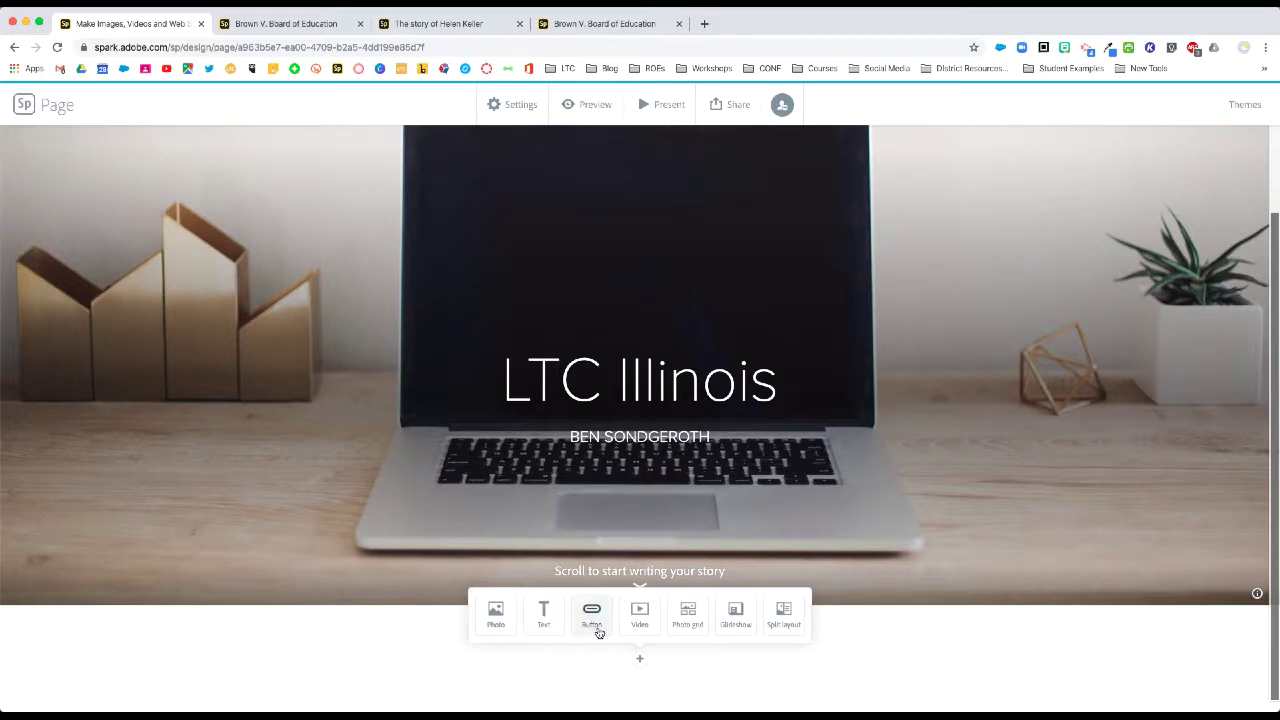
Check the Brown V. Board of Education example's link, close it, and return to the LTC Illinois editor
{"action": "left_click", "coordinate": [300, 24]}
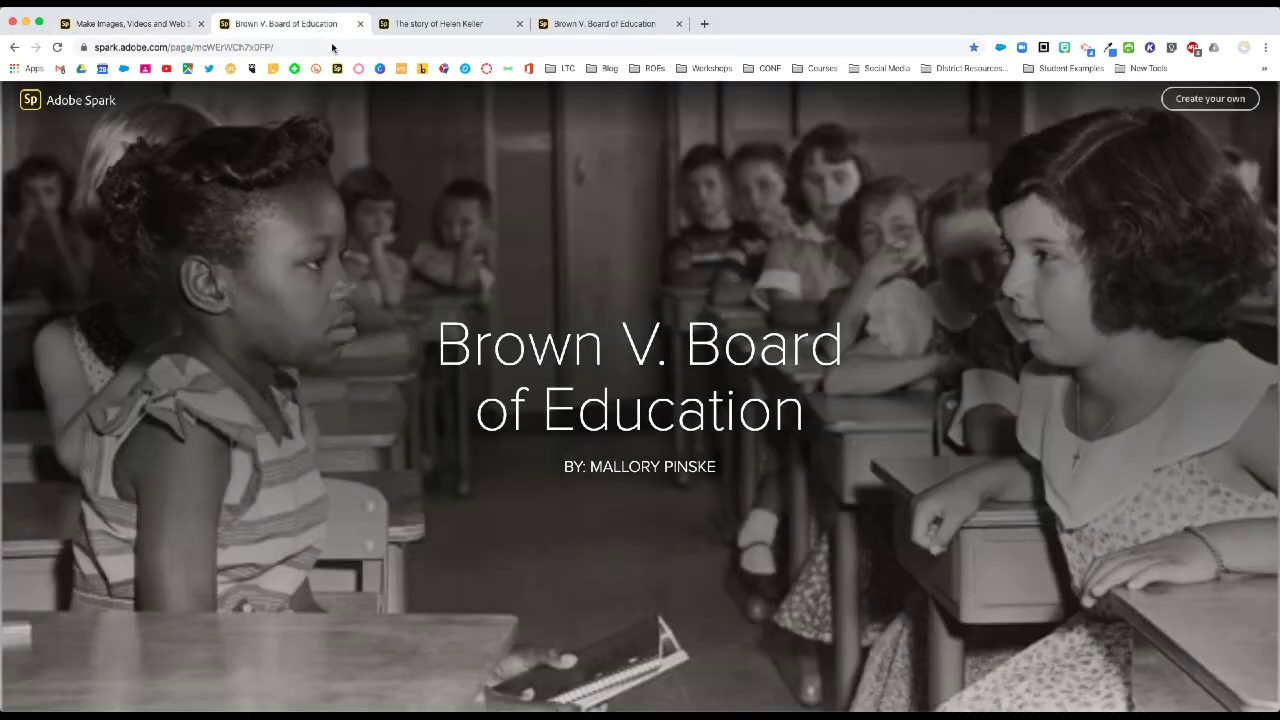
{"action": "scroll", "coordinate": [528, 480], "scroll_direction": "down", "scroll_amount": 5}
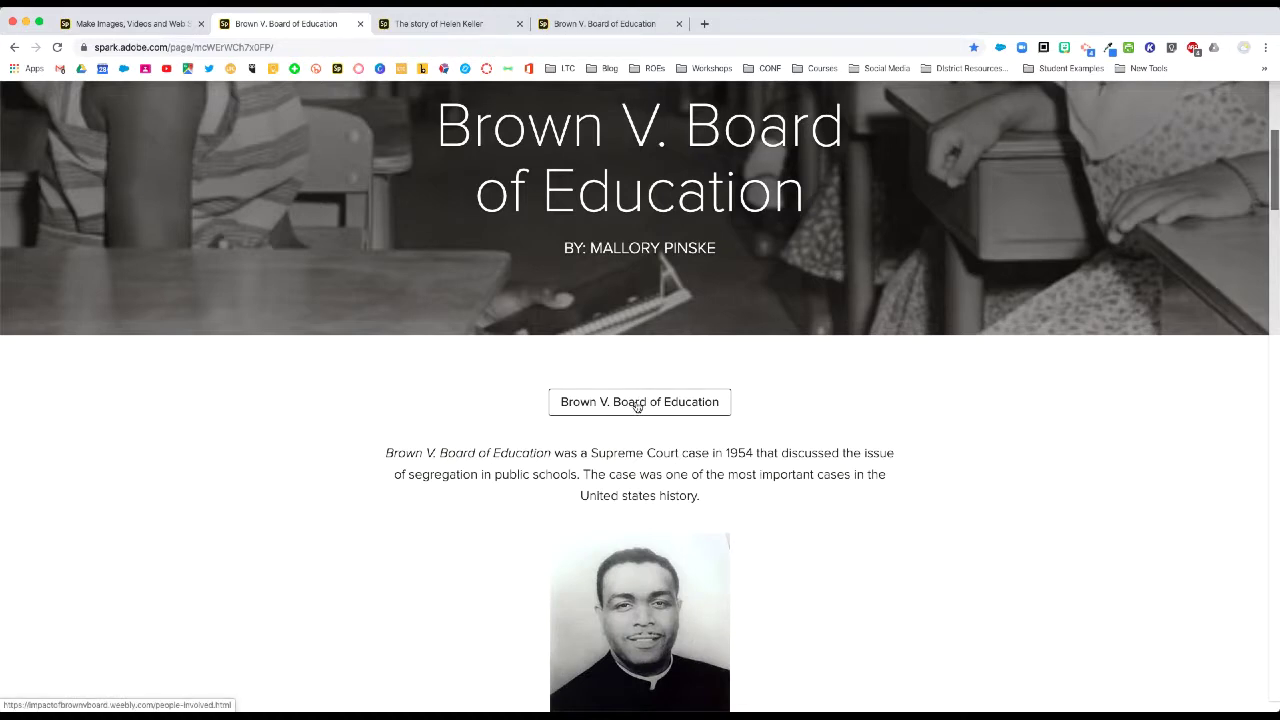
{"action": "left_click", "coordinate": [636, 403]}
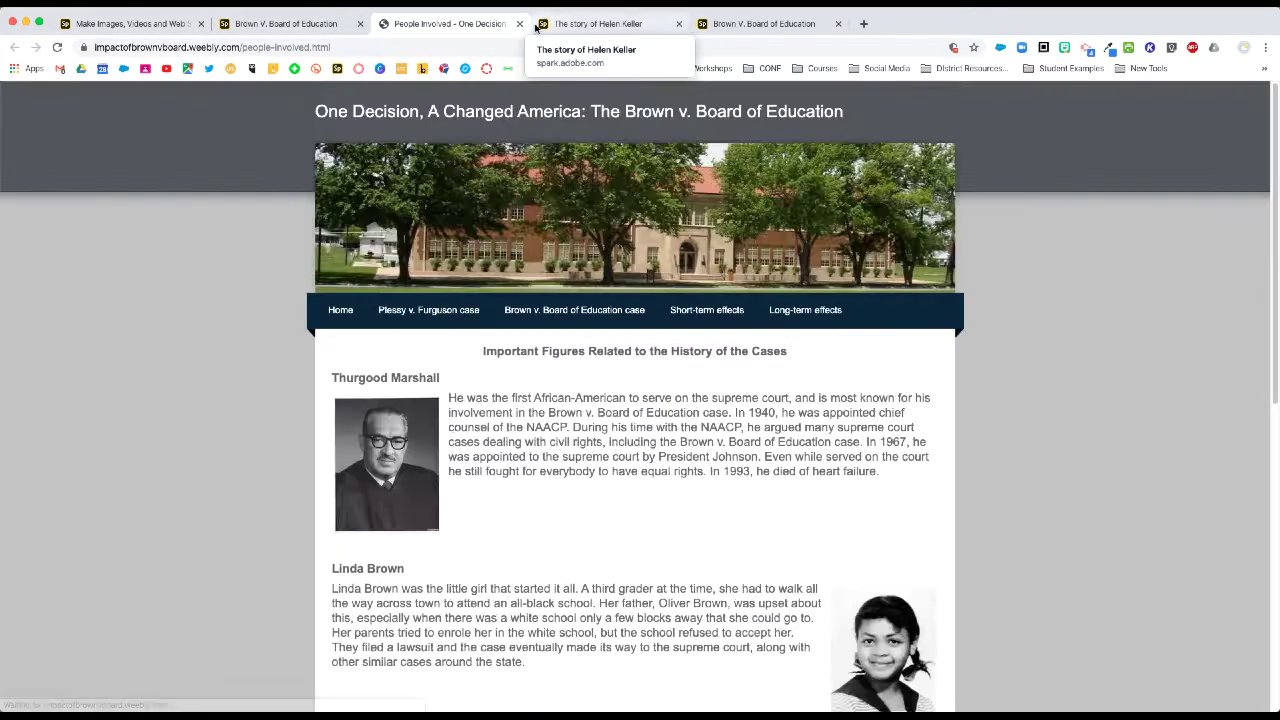
{"action": "left_click", "coordinate": [519, 23]}
{"action": "left_click", "coordinate": [130, 24]}
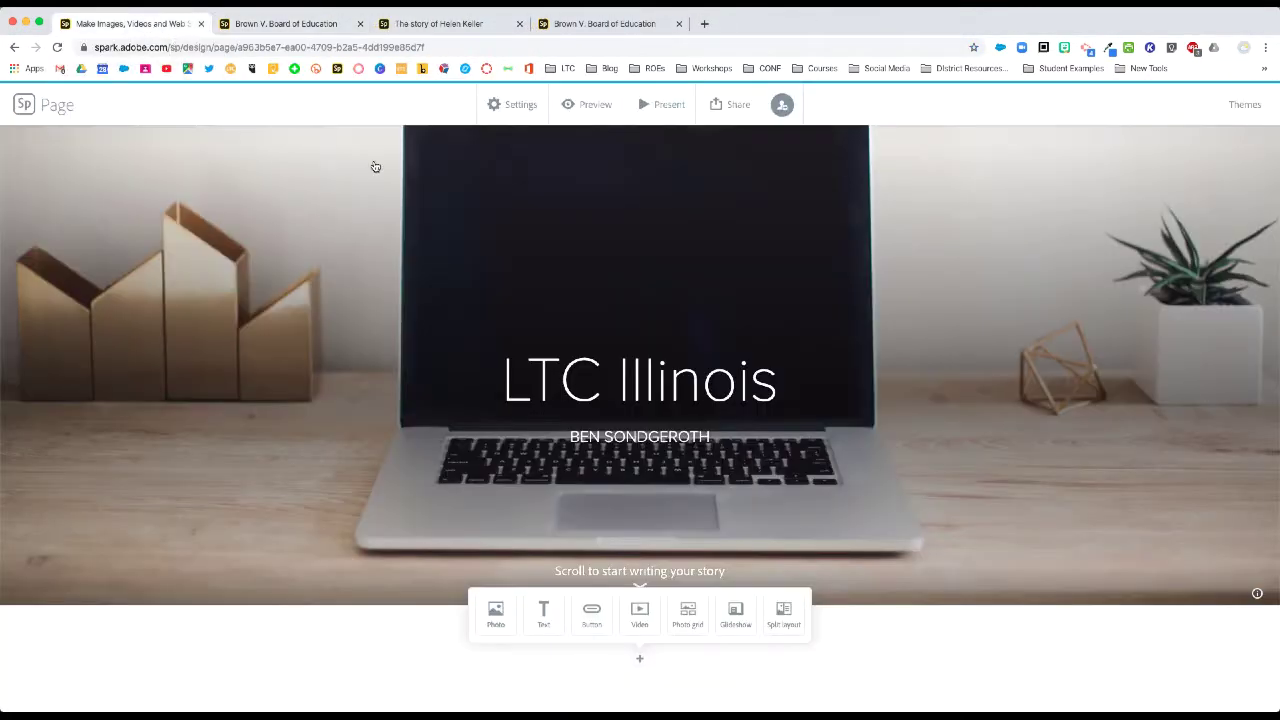
{"action": "left_click", "coordinate": [641, 614]}
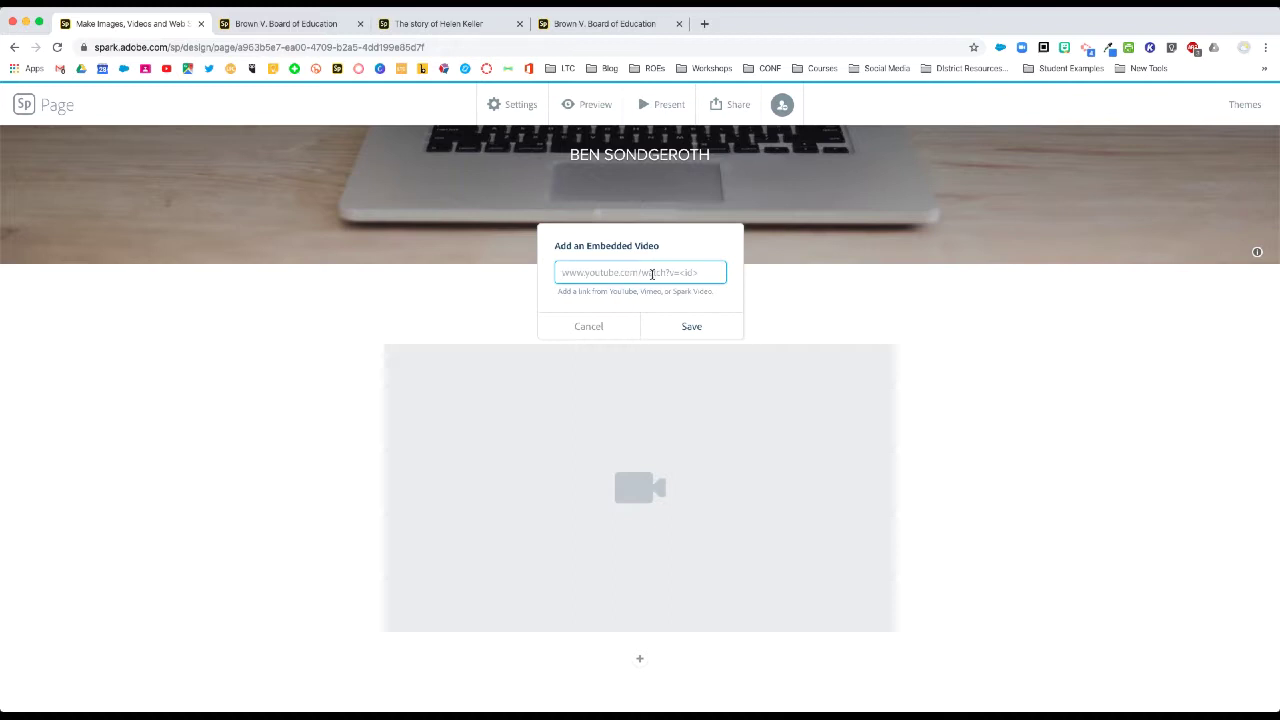
{"action": "left_click", "coordinate": [604, 327]}
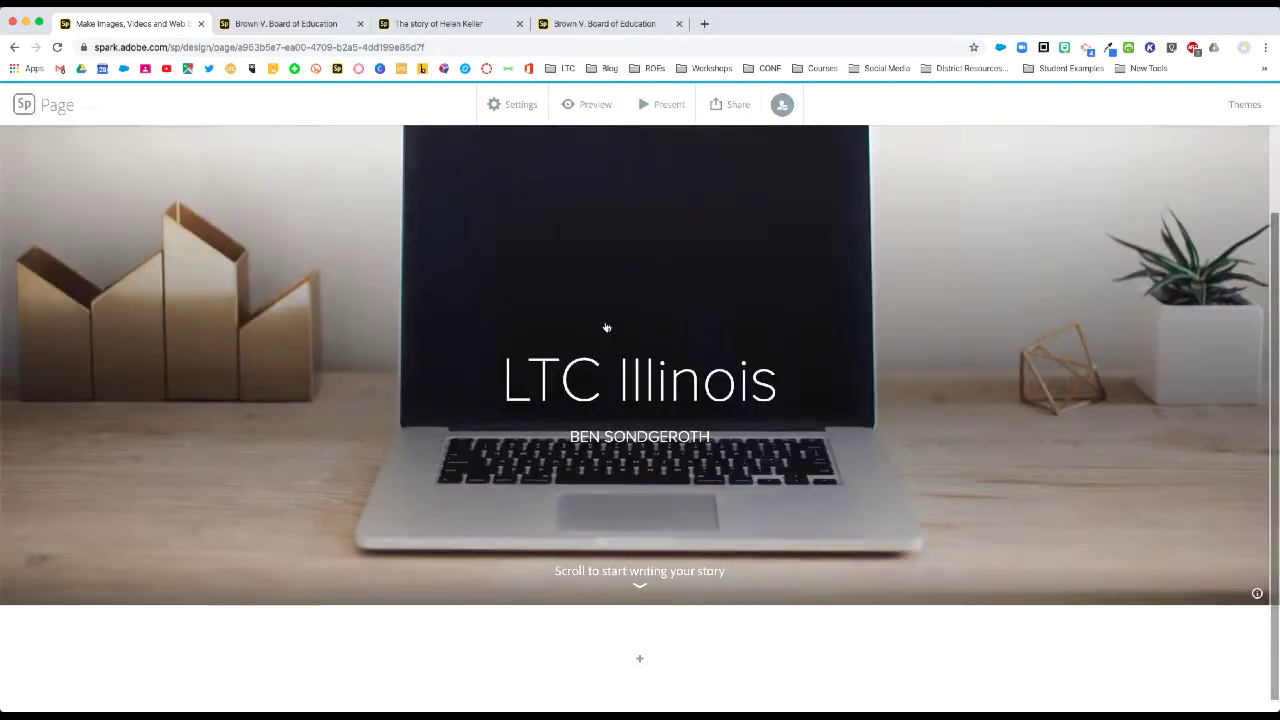
{"action": "left_click", "coordinate": [640, 662]}
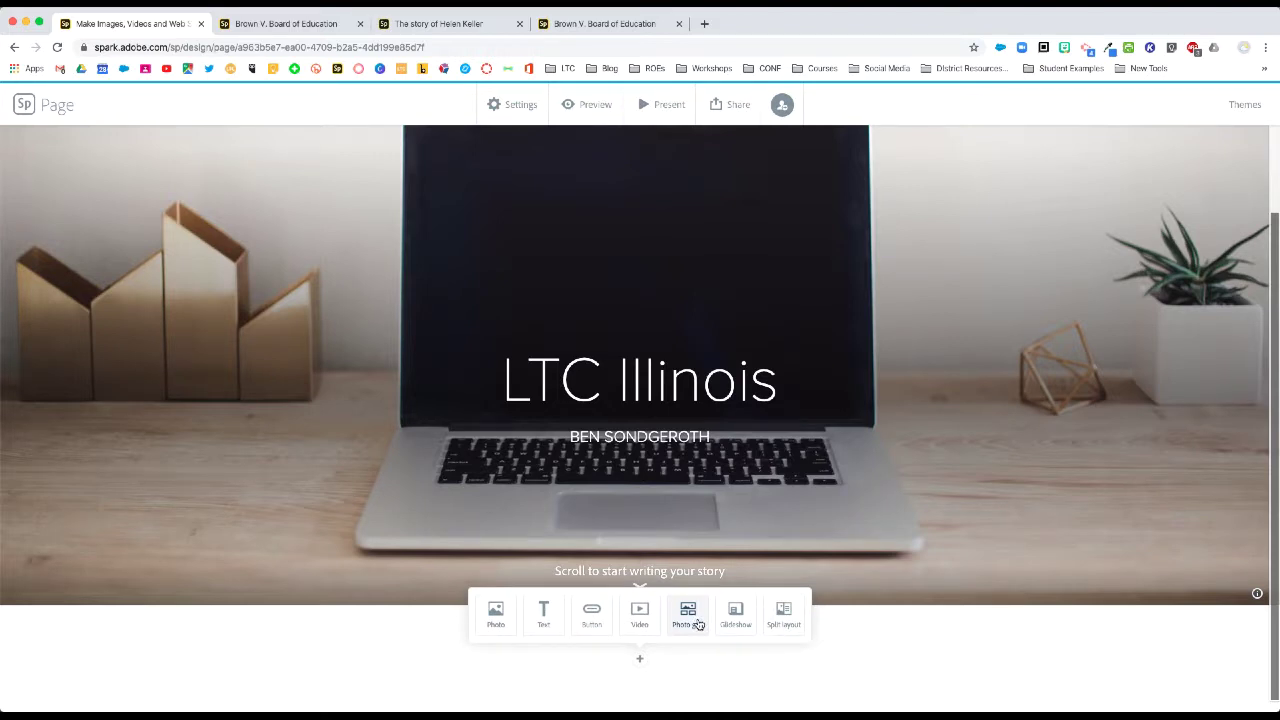
Insert a glideshow using the free laptop-with-code photo below the header and save it
{"action": "left_click", "coordinate": [736, 622]}
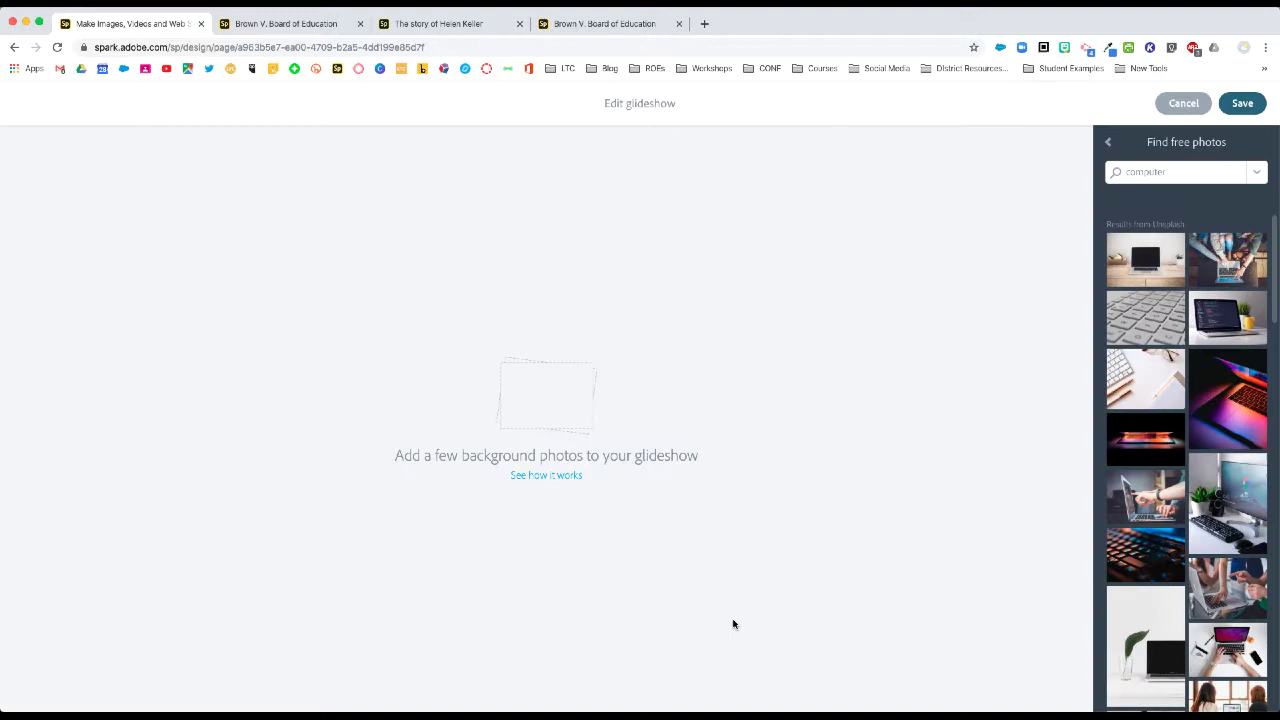
{"action": "left_click", "coordinate": [1230, 327]}
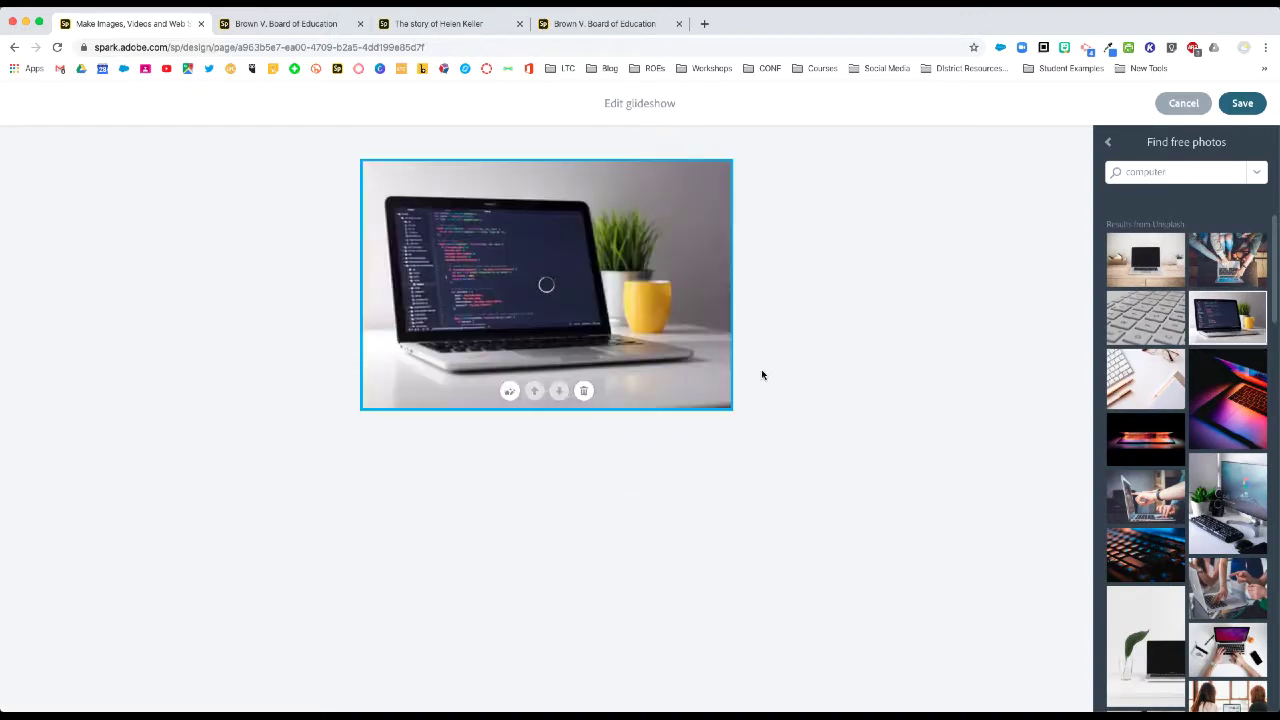
{"action": "left_click", "coordinate": [1242, 104]}
{"action": "scroll", "coordinate": [567, 568], "scroll_direction": "up", "scroll_amount": 3}
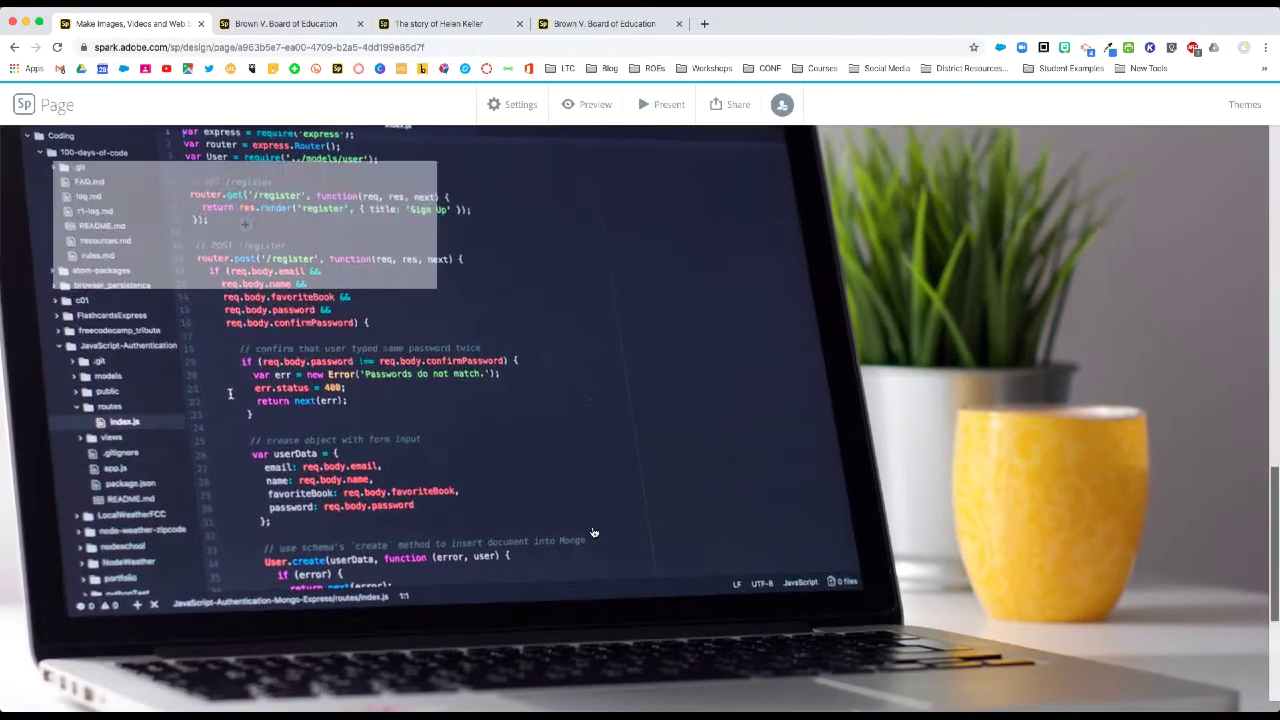
{"action": "scroll", "coordinate": [596, 527], "scroll_direction": "up", "scroll_amount": 5}
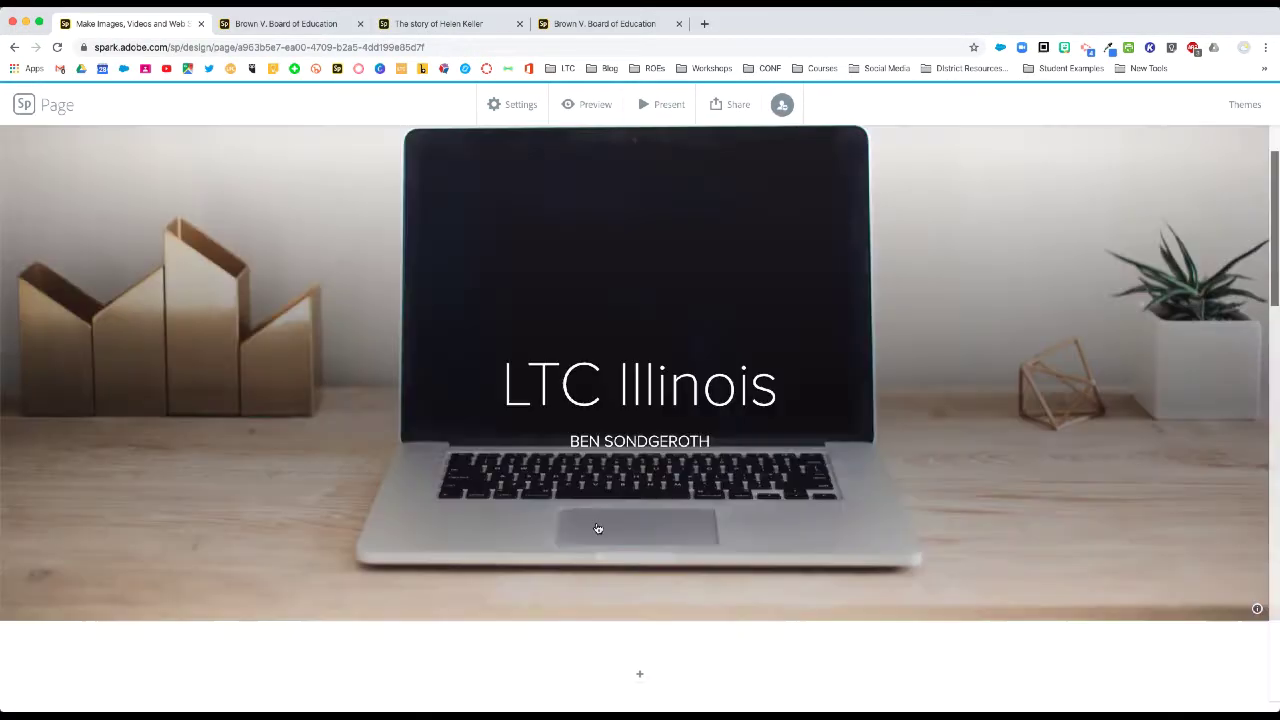
{"action": "scroll", "coordinate": [596, 527], "scroll_direction": "down", "scroll_amount": 5}
{"action": "scroll", "coordinate": [596, 527], "scroll_direction": "down", "scroll_amount": 3}
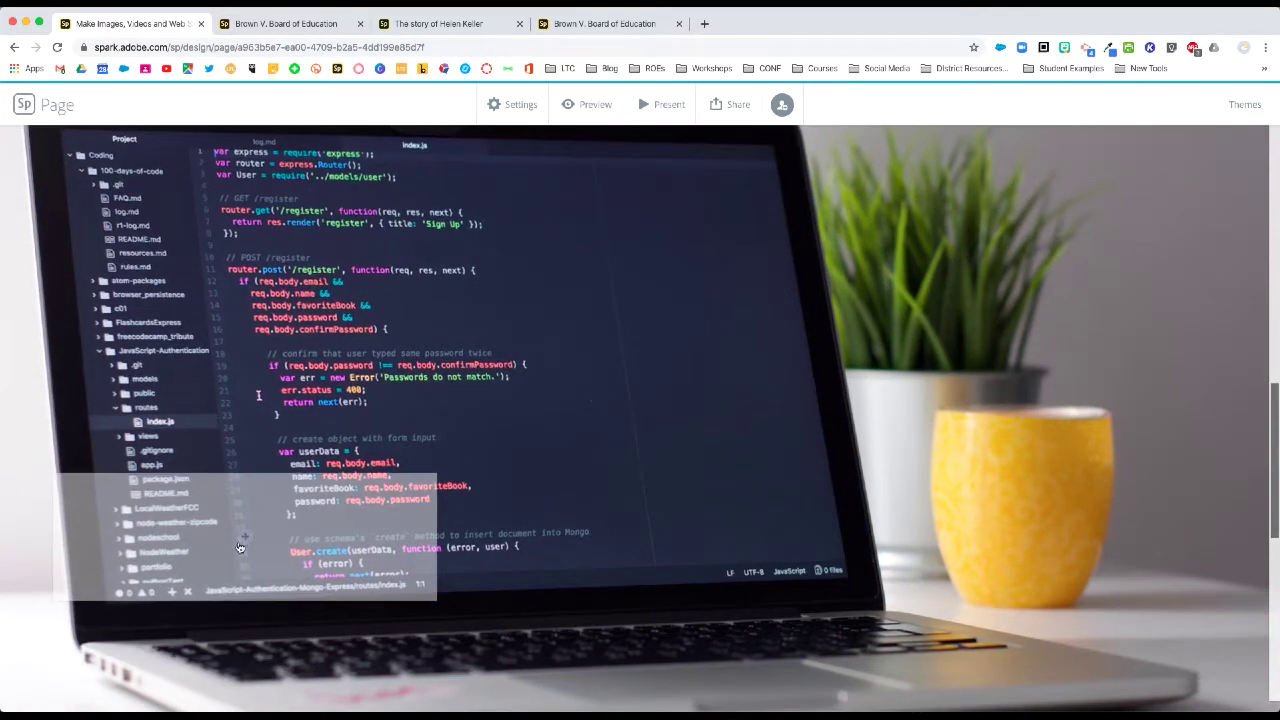
Add a text block captioned 'Coding' over the glideshow slide
{"action": "left_click", "coordinate": [248, 521]}
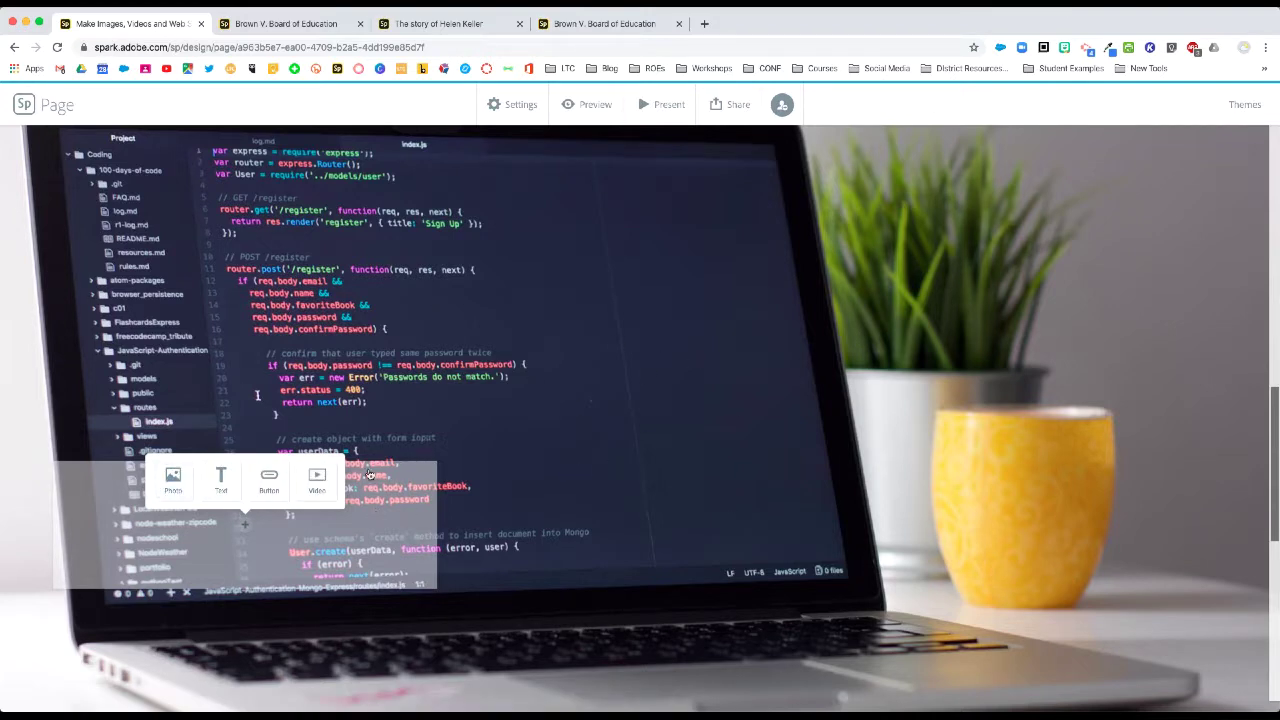
{"action": "left_click", "coordinate": [222, 480]}
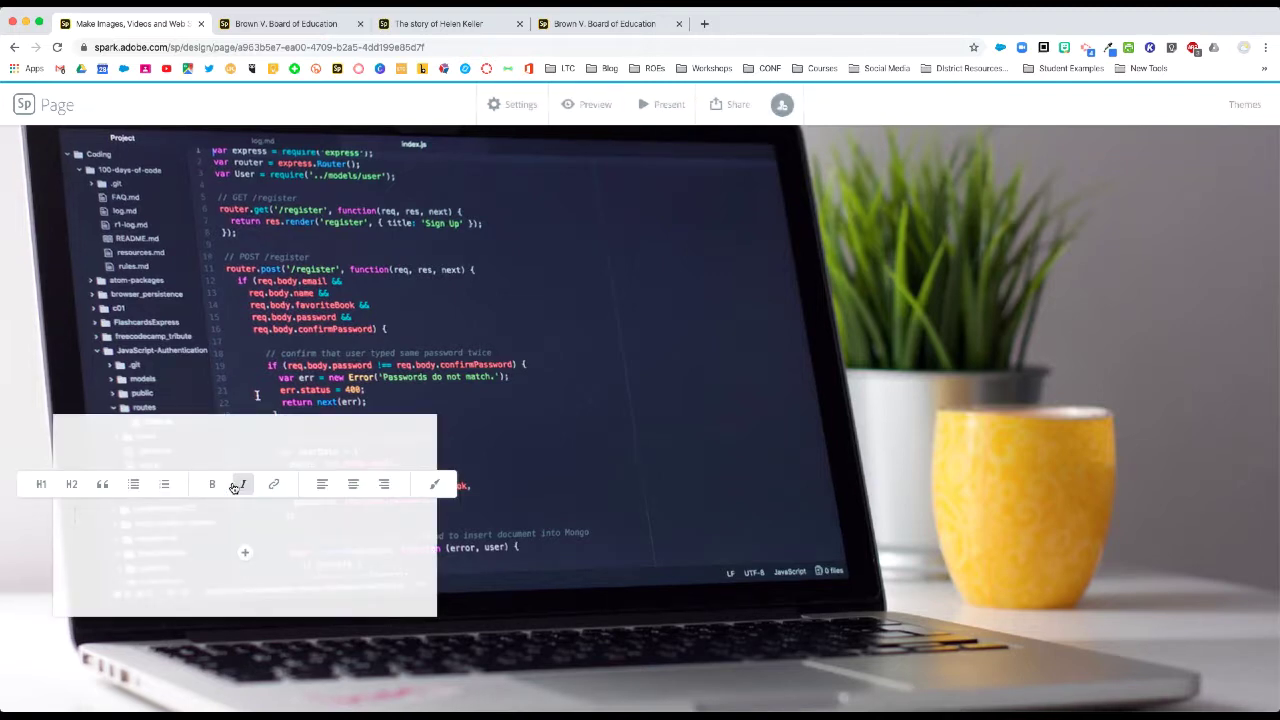
{"action": "type", "text": "Coding"}
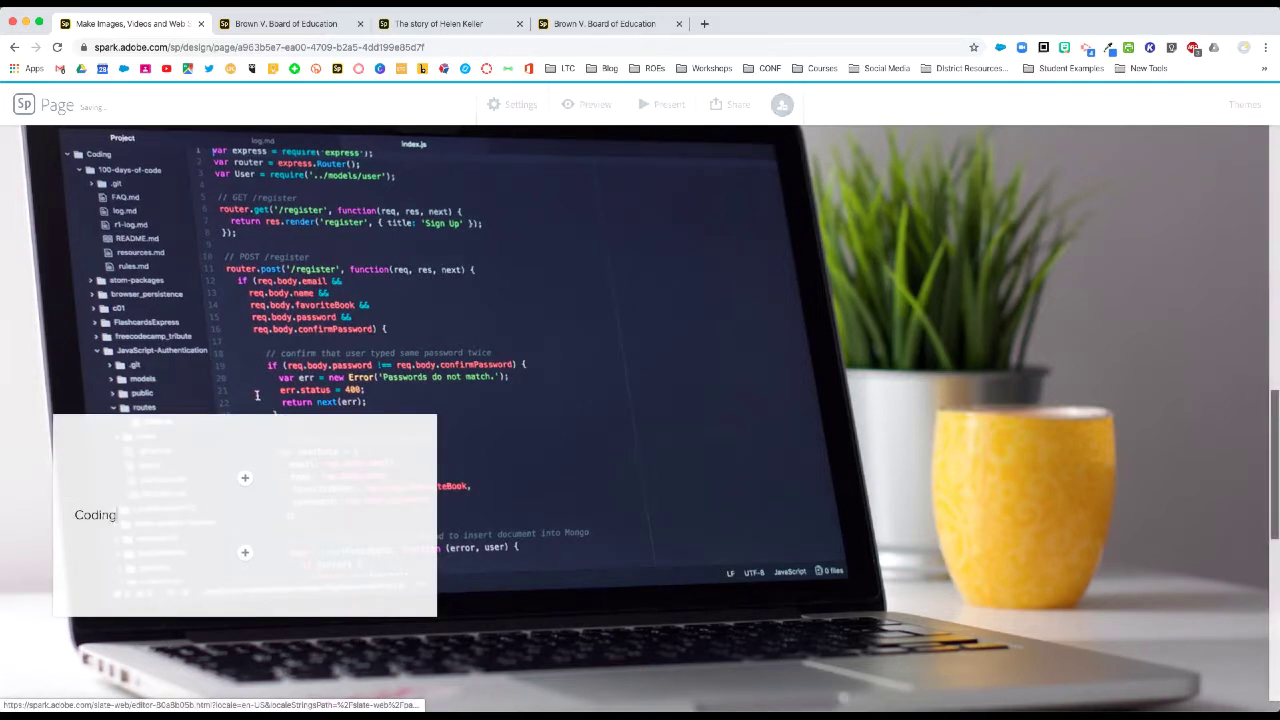
Shift the background photo's focal point left toward the code and save it
{"action": "mouse_move", "coordinate": [598, 514]}
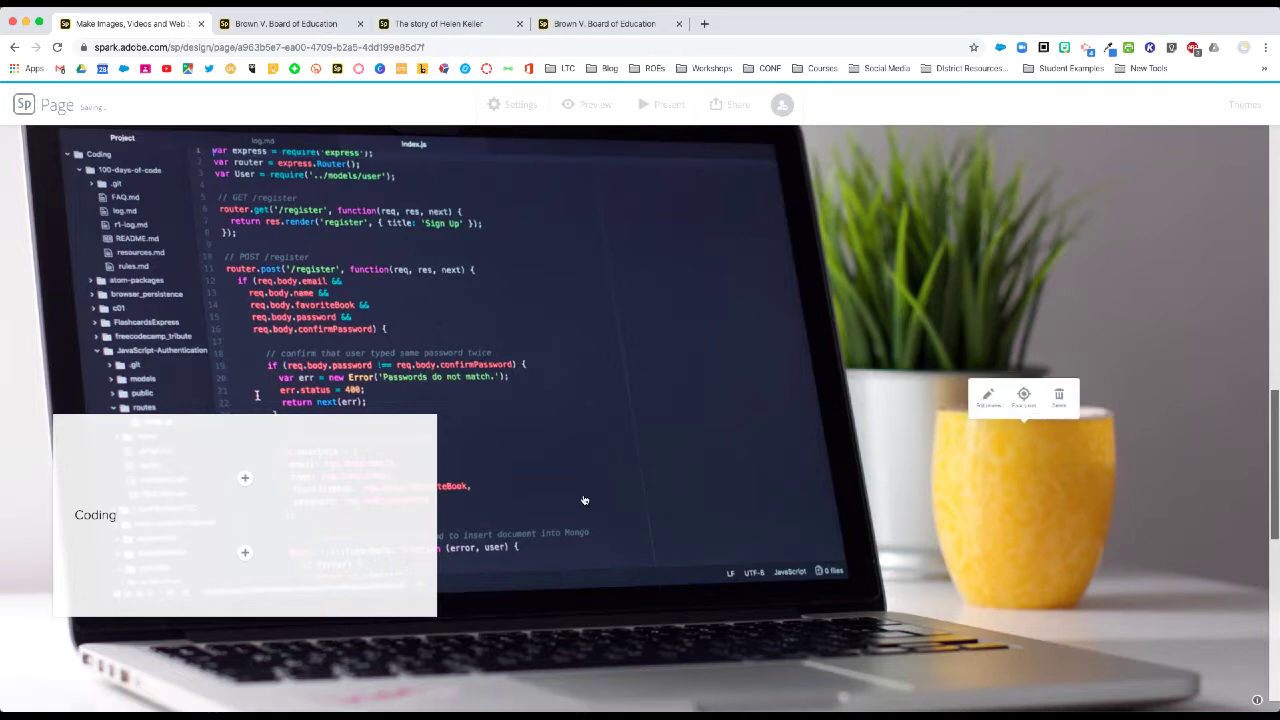
{"action": "left_click", "coordinate": [1028, 398]}
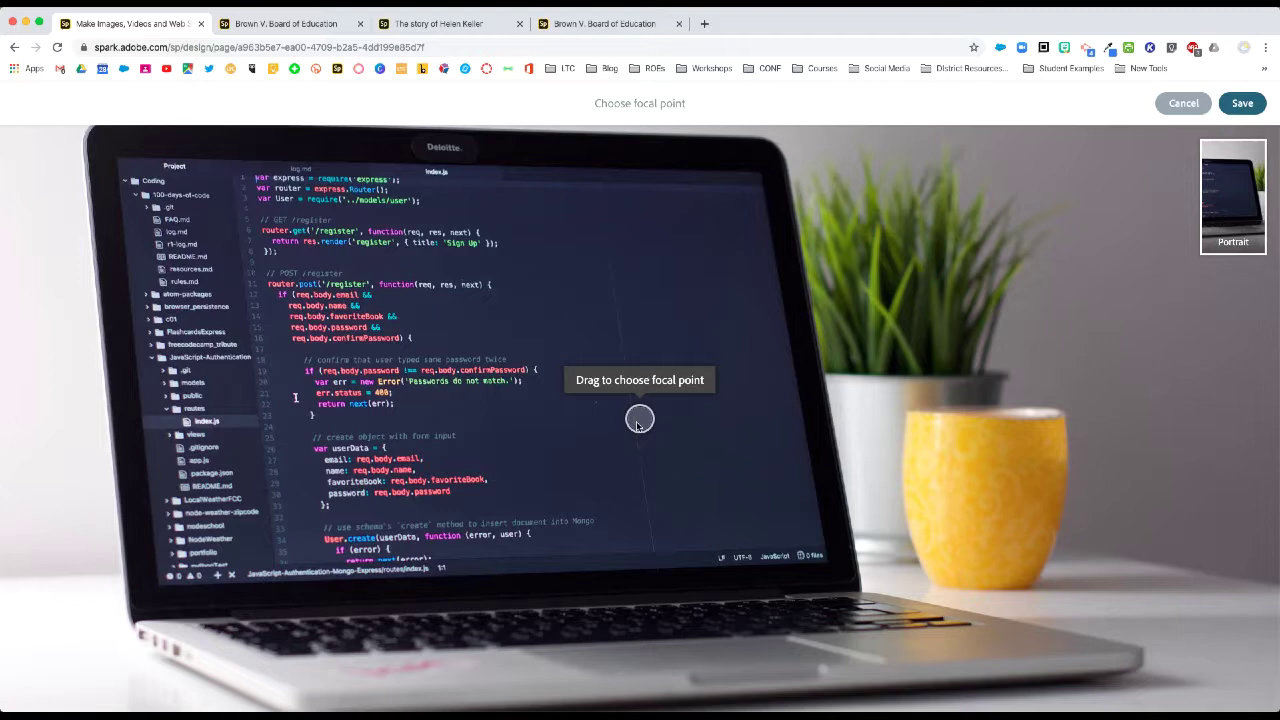
{"action": "left_click_drag", "start_coordinate": [640, 420], "coordinate": [523, 407]}
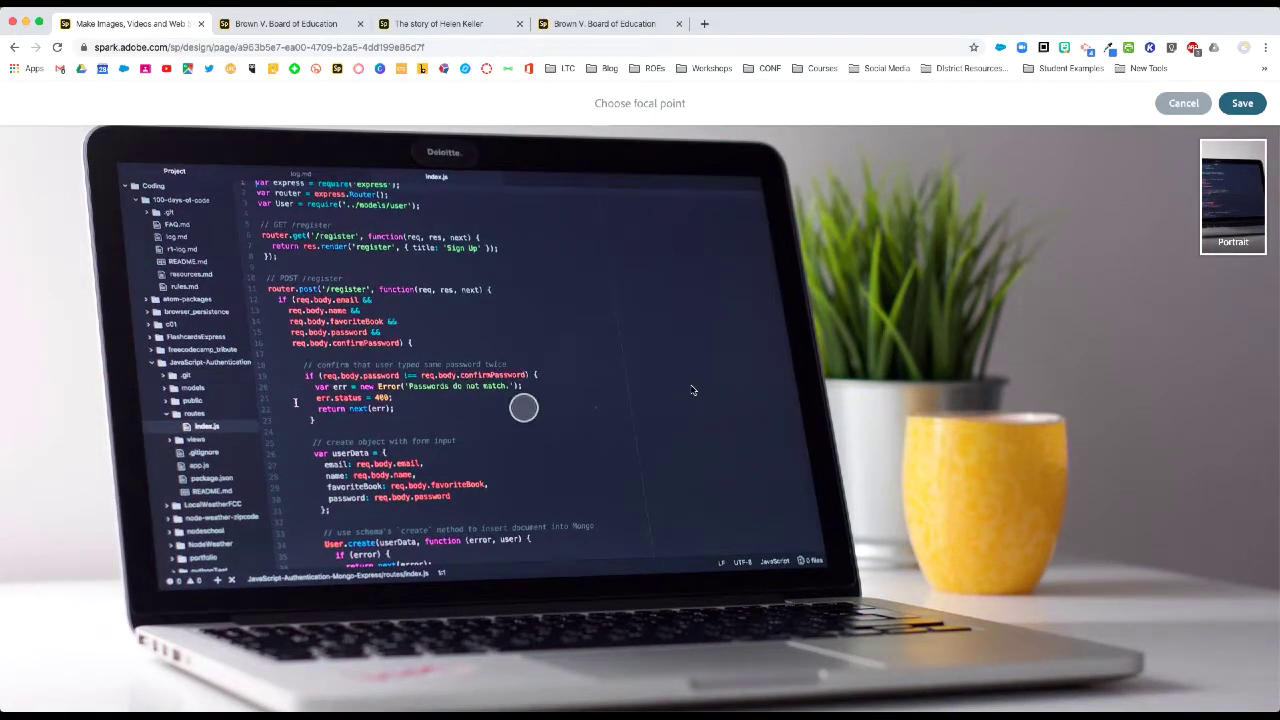
{"action": "left_click", "coordinate": [1240, 103]}
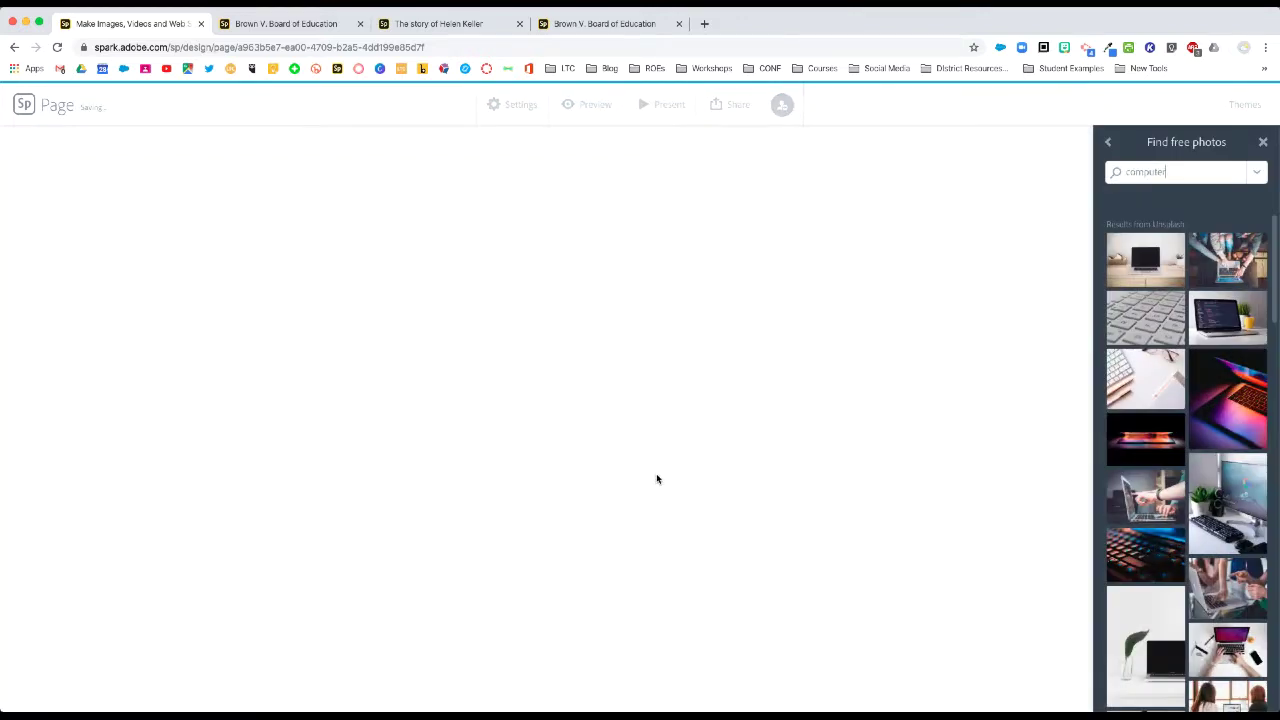
{"action": "left_click", "coordinate": [1262, 142]}
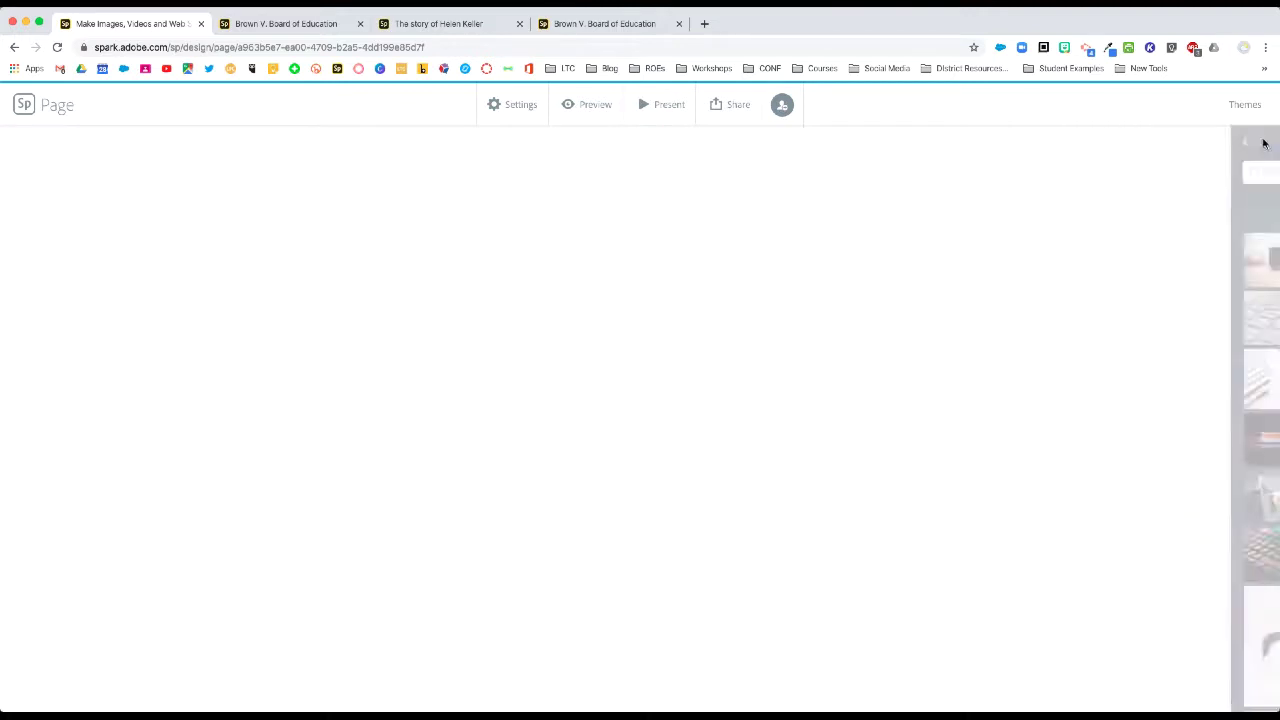
{"action": "scroll", "coordinate": [522, 405], "scroll_direction": "up", "scroll_amount": 5}
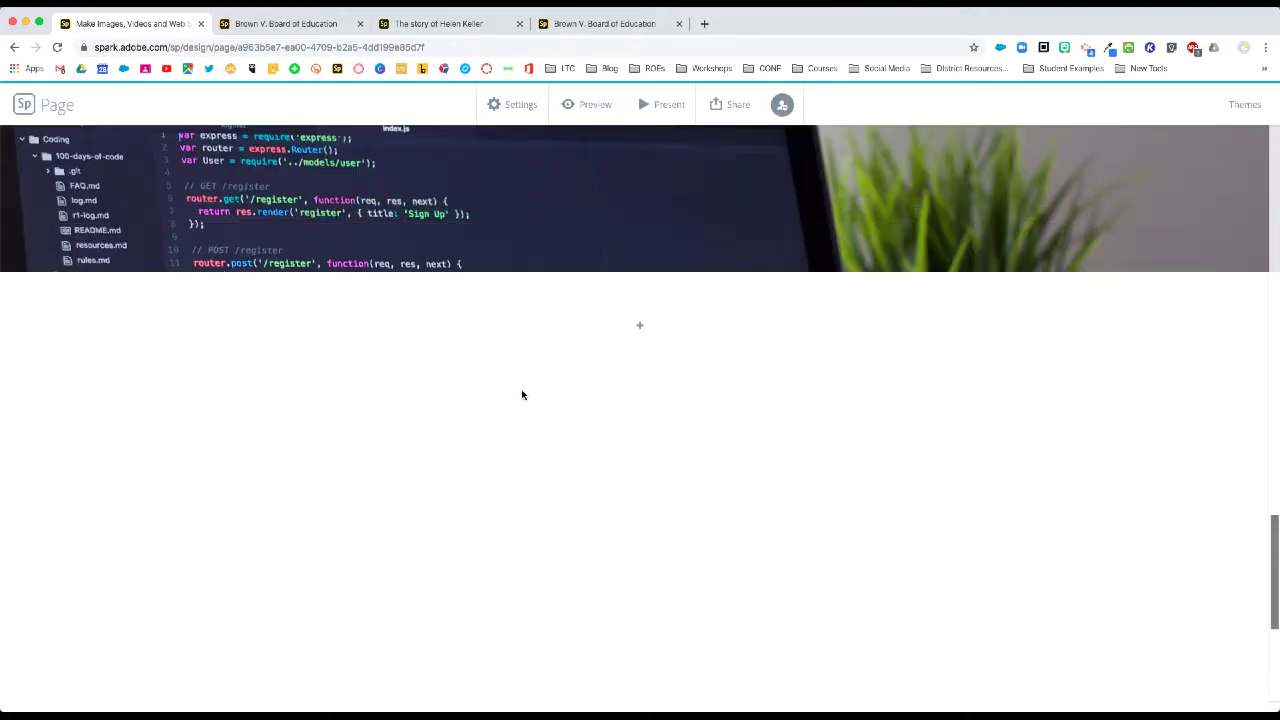
{"action": "left_click", "coordinate": [643, 414]}
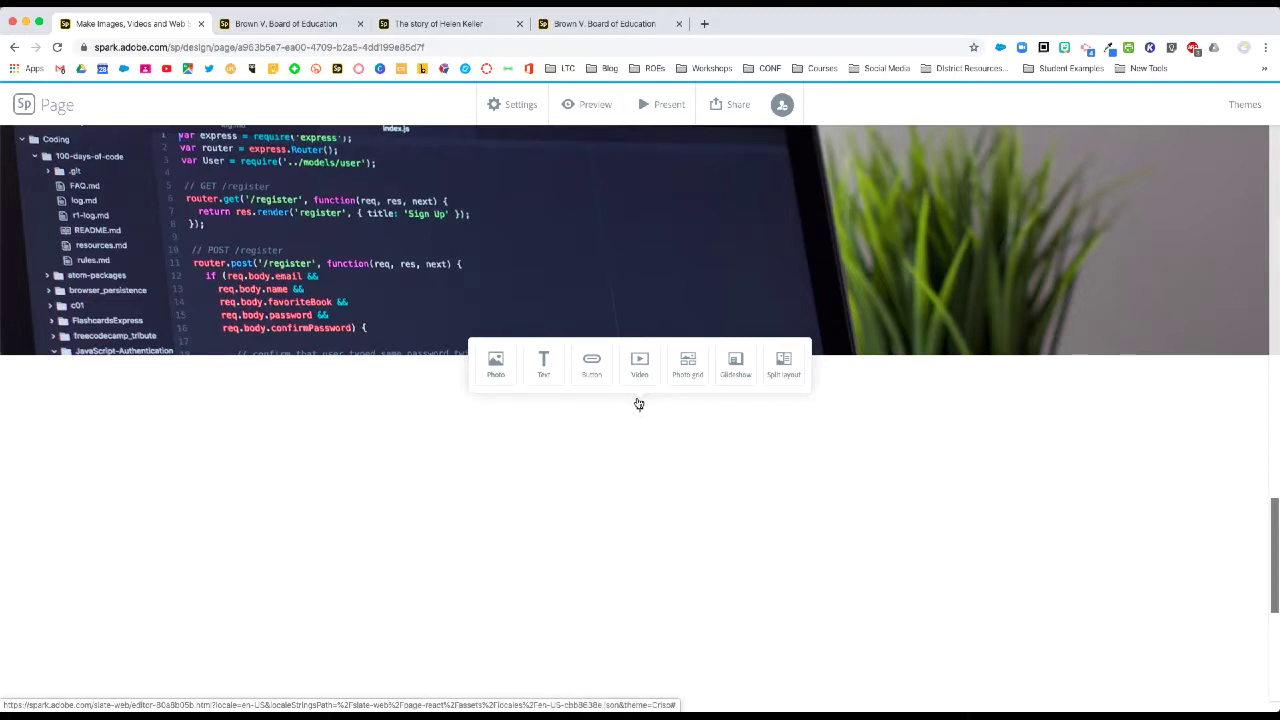
{"action": "scroll", "coordinate": [650, 440], "scroll_direction": "up", "scroll_amount": 3}
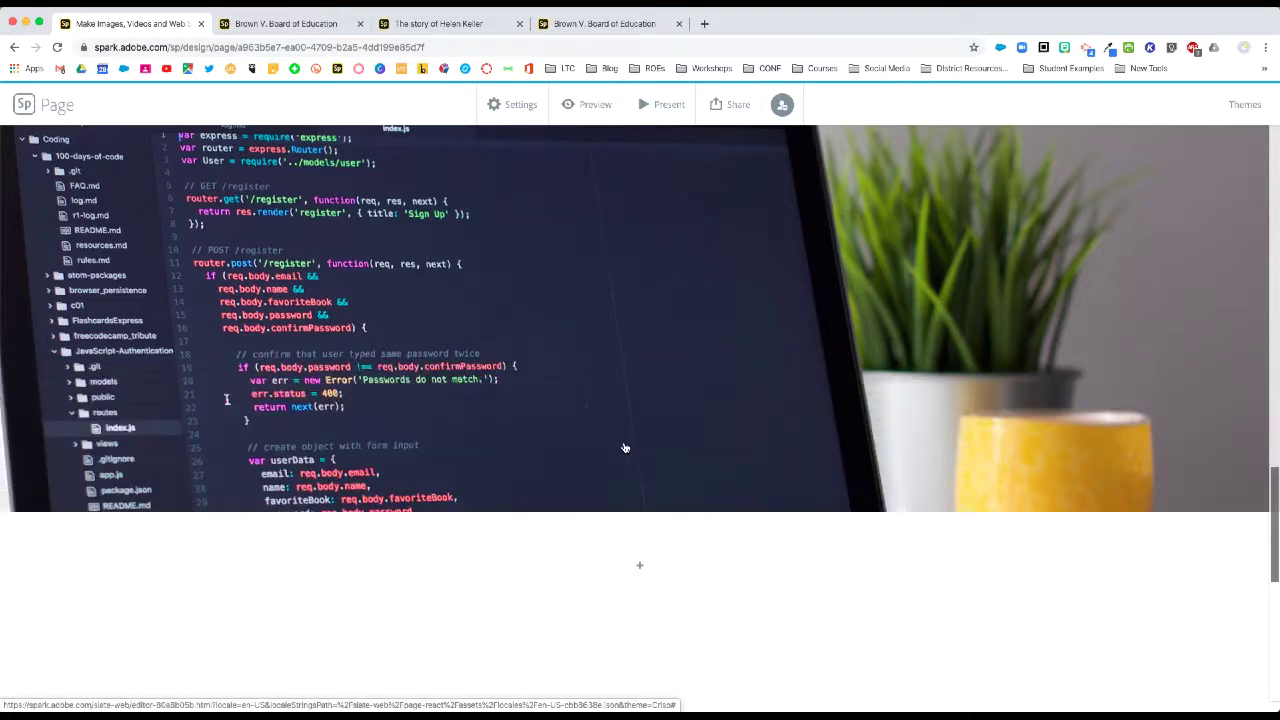
{"action": "scroll", "coordinate": [624, 448], "scroll_direction": "up", "scroll_amount": 5}
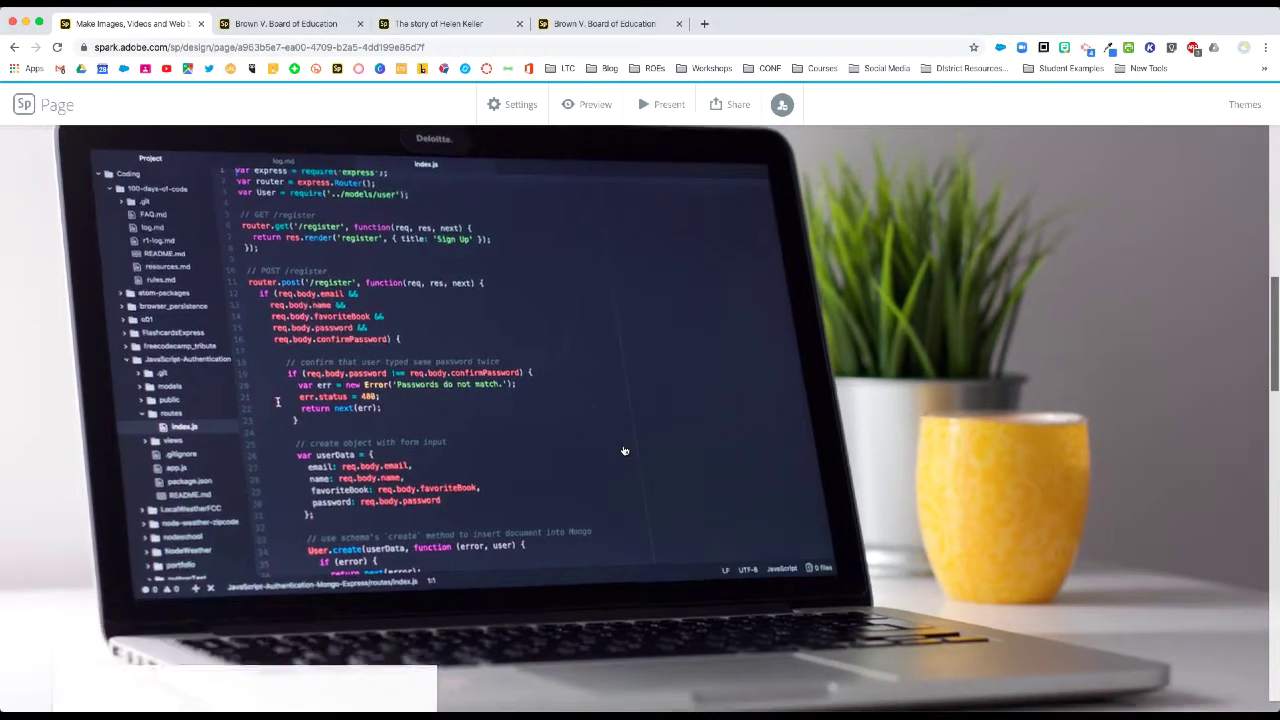
{"action": "left_click", "coordinate": [520, 105]}
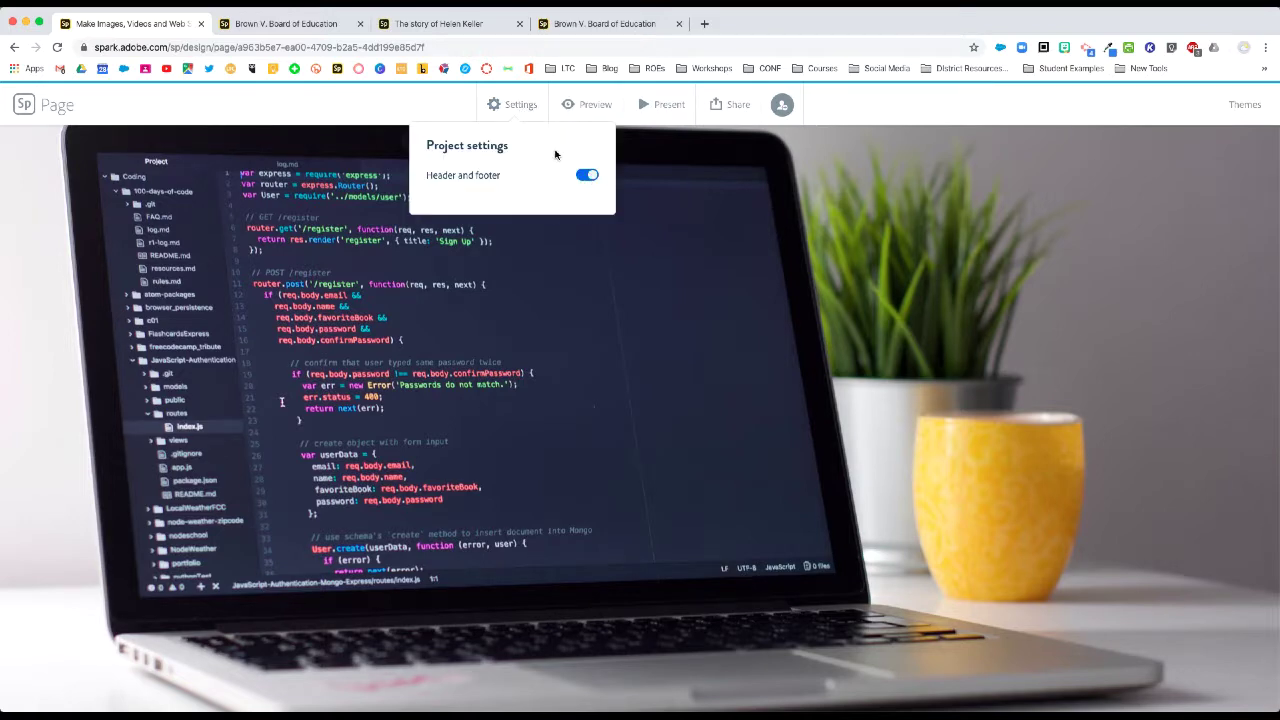
{"action": "left_click", "coordinate": [600, 108]}
{"action": "left_click", "coordinate": [587, 105]}
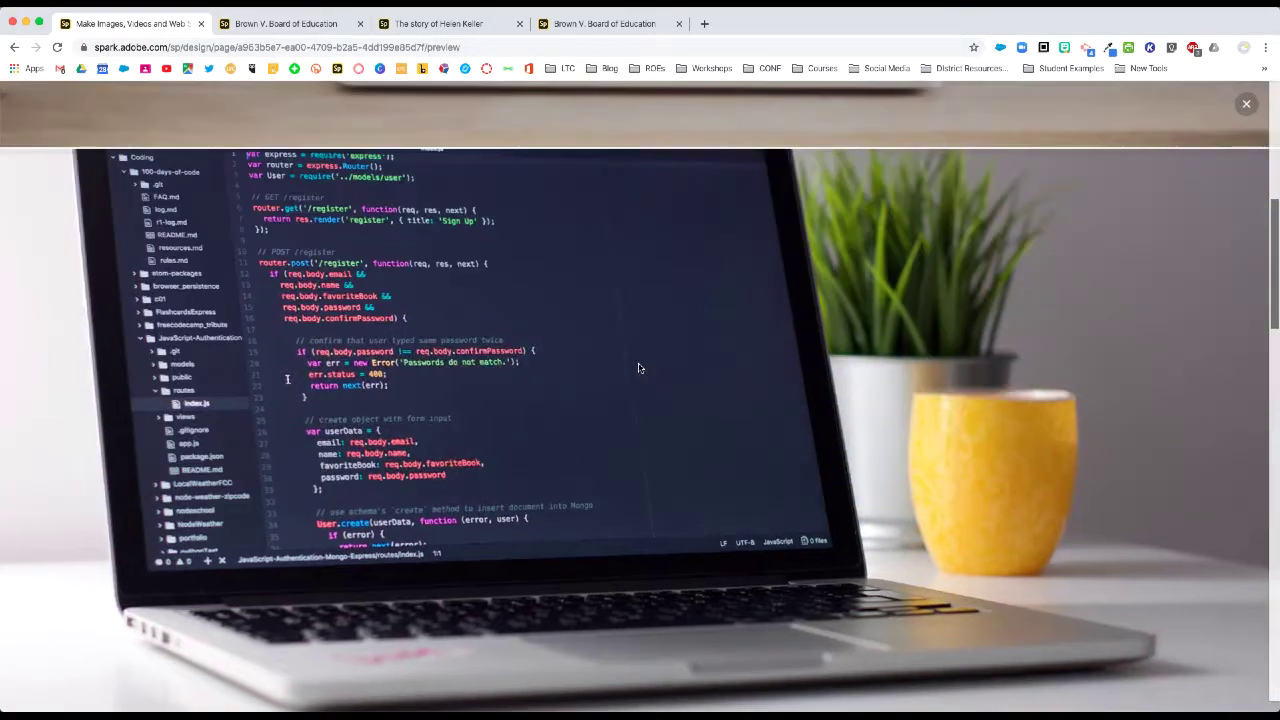
{"action": "scroll", "coordinate": [639, 368], "scroll_direction": "up", "scroll_amount": 5}
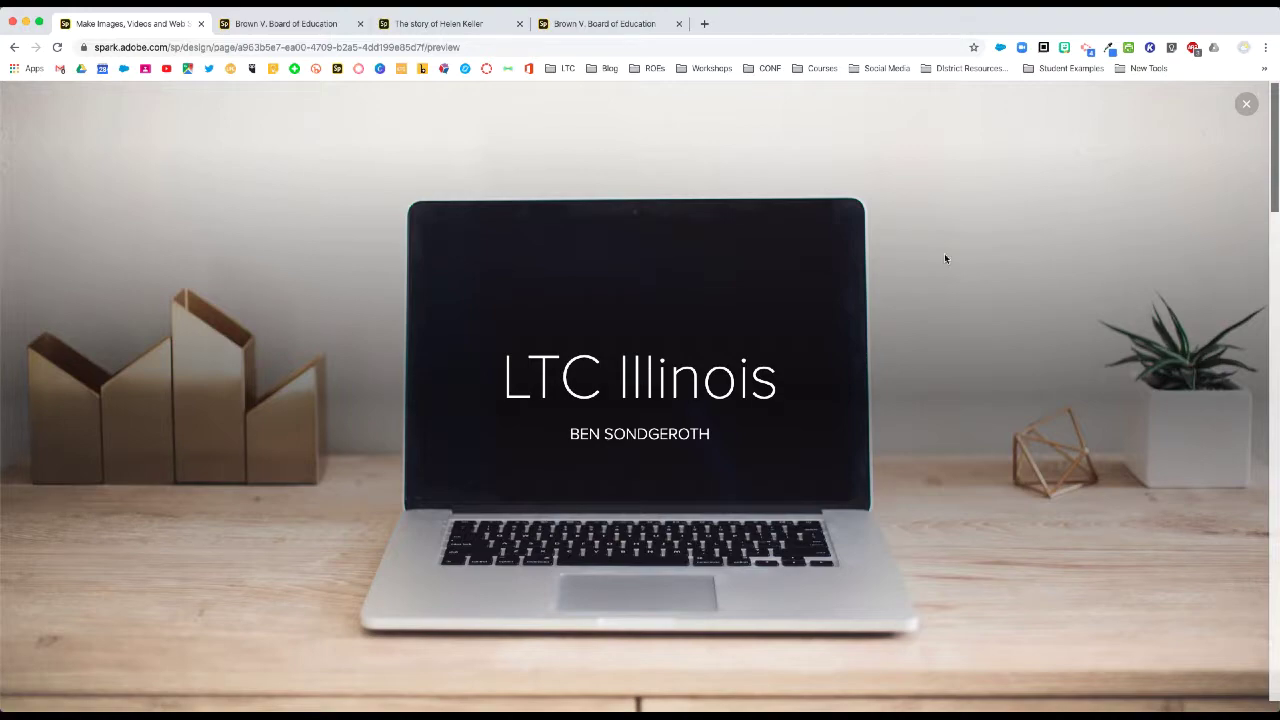
{"action": "left_click", "coordinate": [1246, 104]}
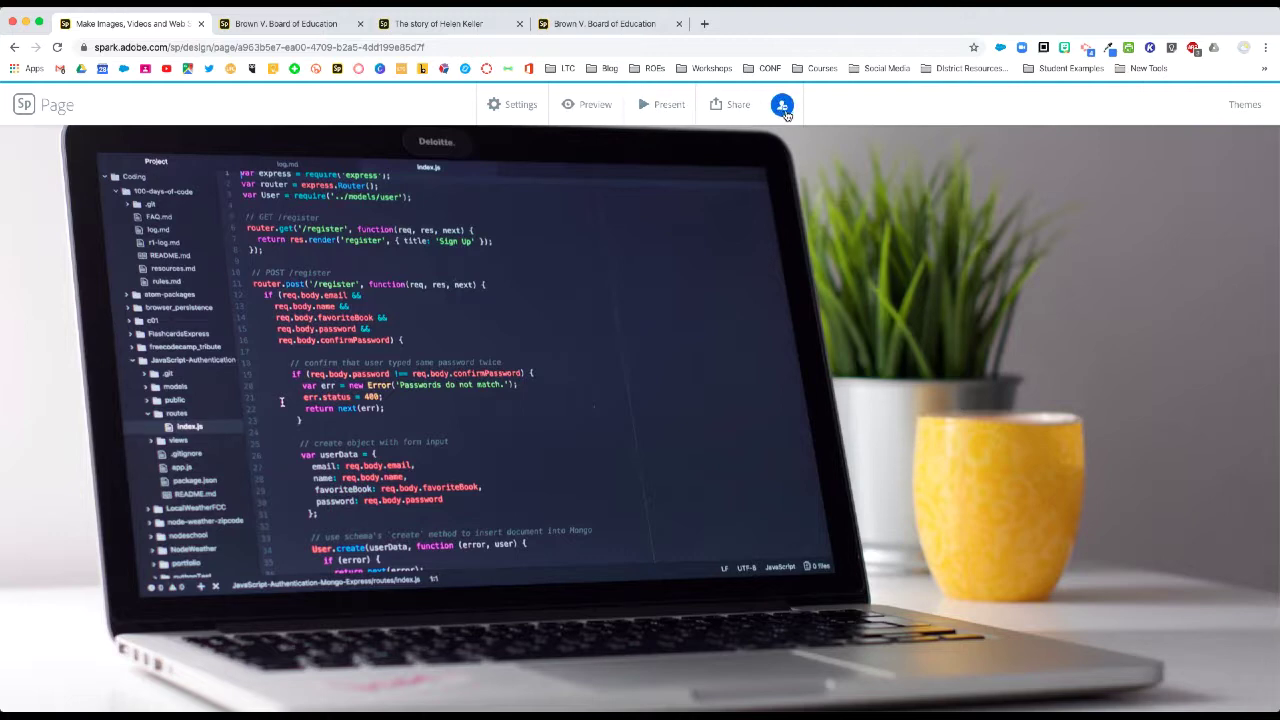
Open the invite window for LTC Illinois and close it without inviting anyone
{"action": "left_click", "coordinate": [784, 106]}
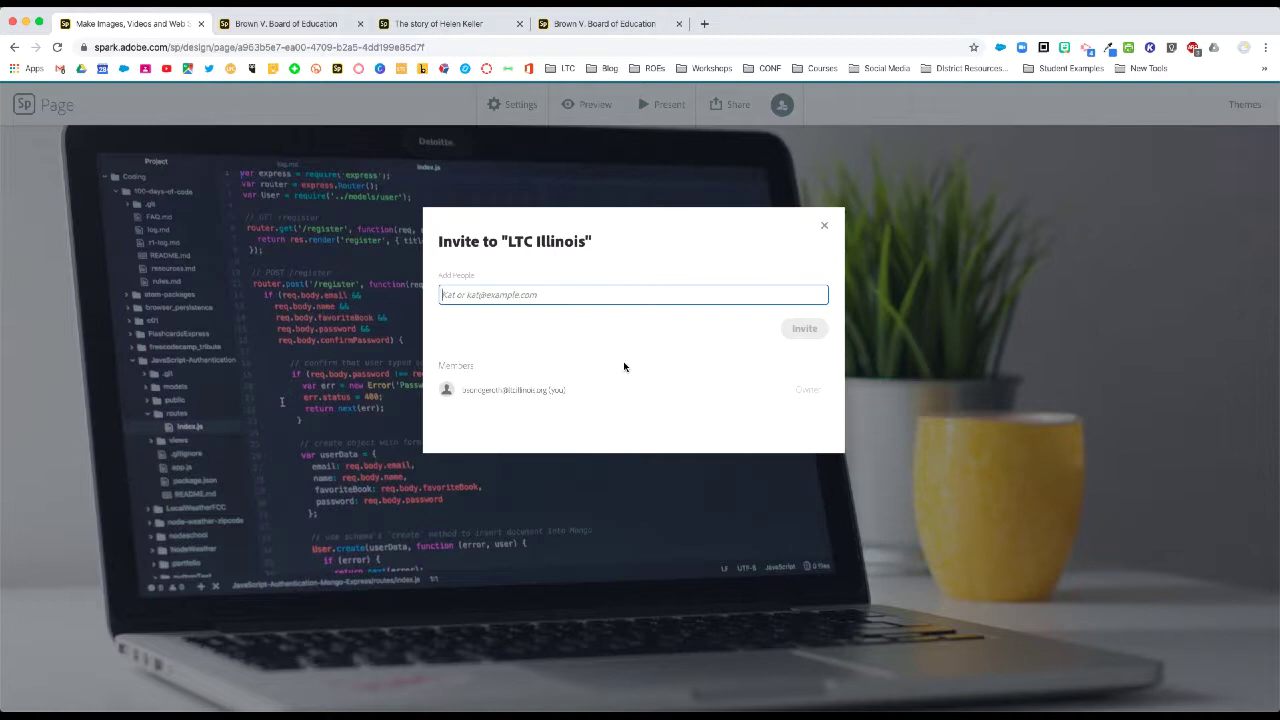
{"action": "left_click", "coordinate": [825, 226]}
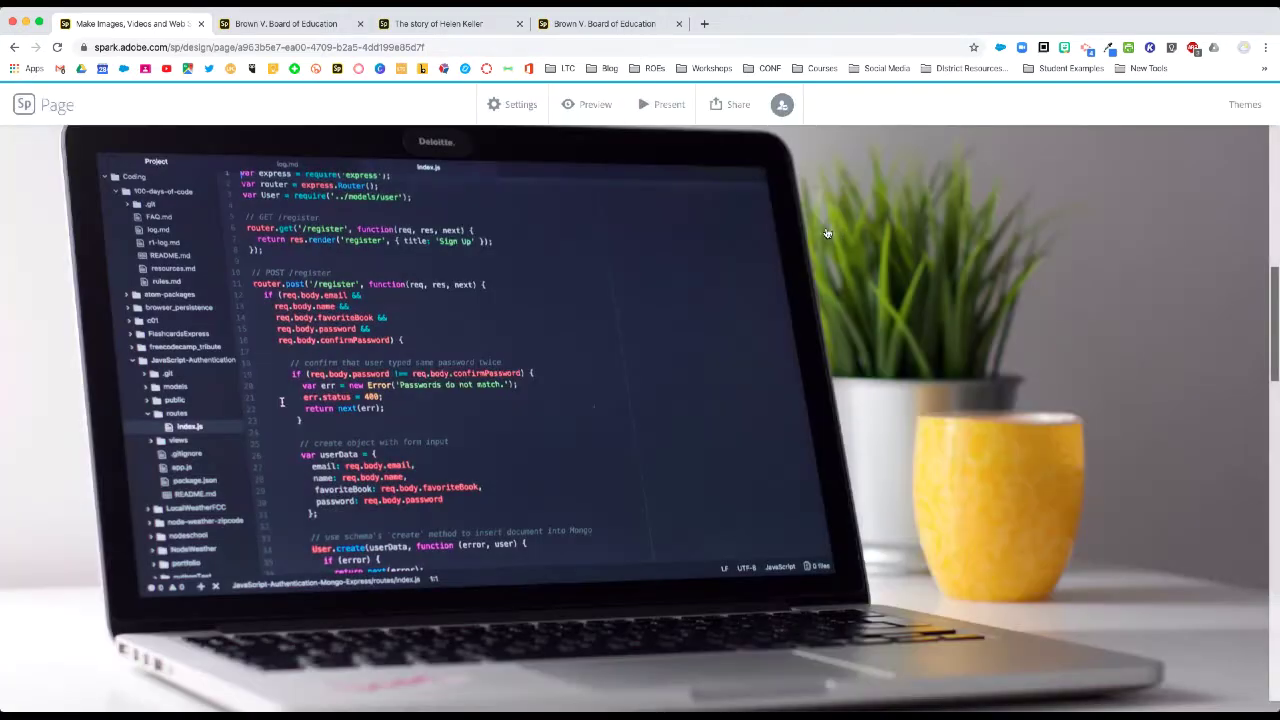
Preview the TREK and NIGHTCAP themes, then apply the Crisp theme to the page
{"action": "left_click", "coordinate": [1247, 107]}
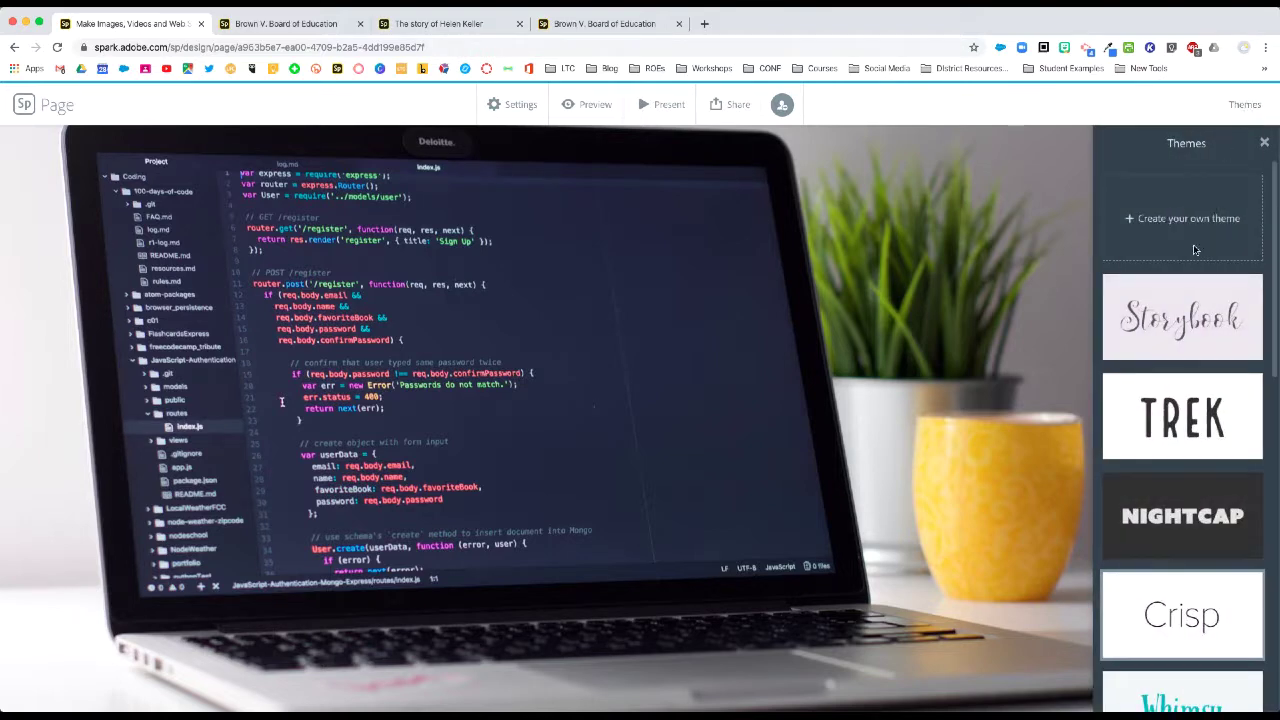
{"action": "scroll", "coordinate": [1232, 361], "scroll_direction": "down", "scroll_amount": 2}
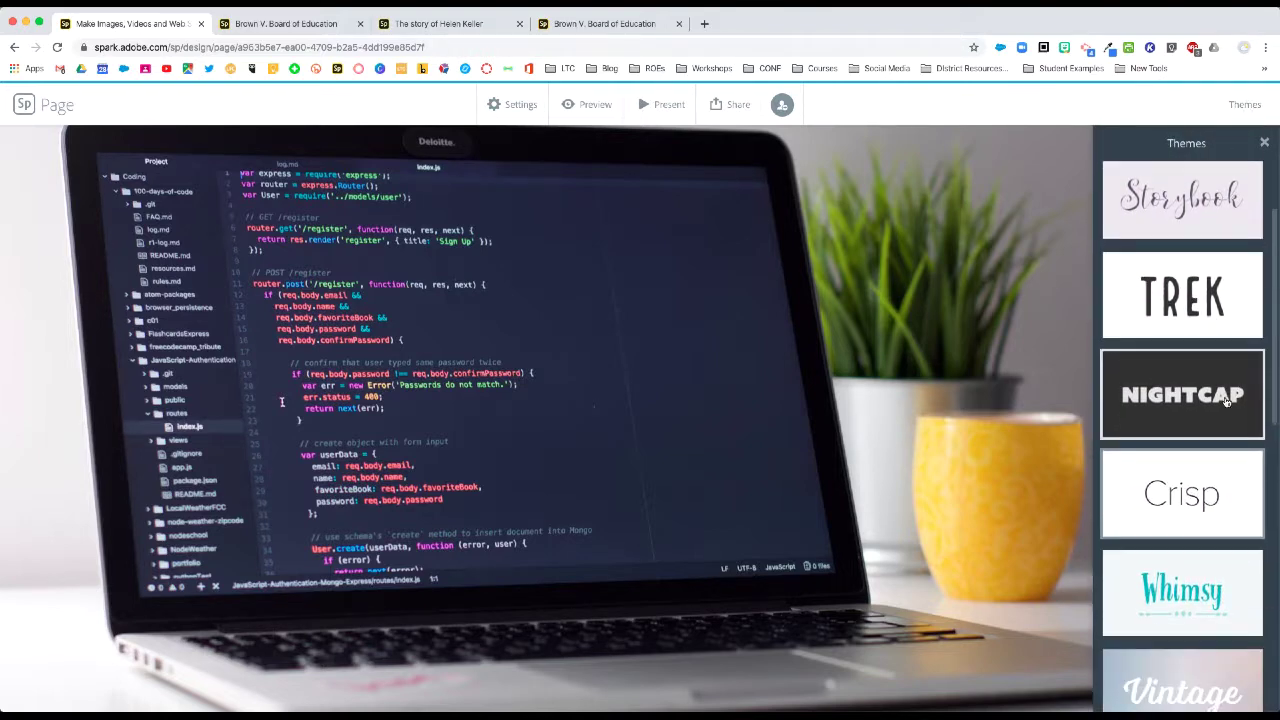
{"action": "left_click", "coordinate": [1197, 317]}
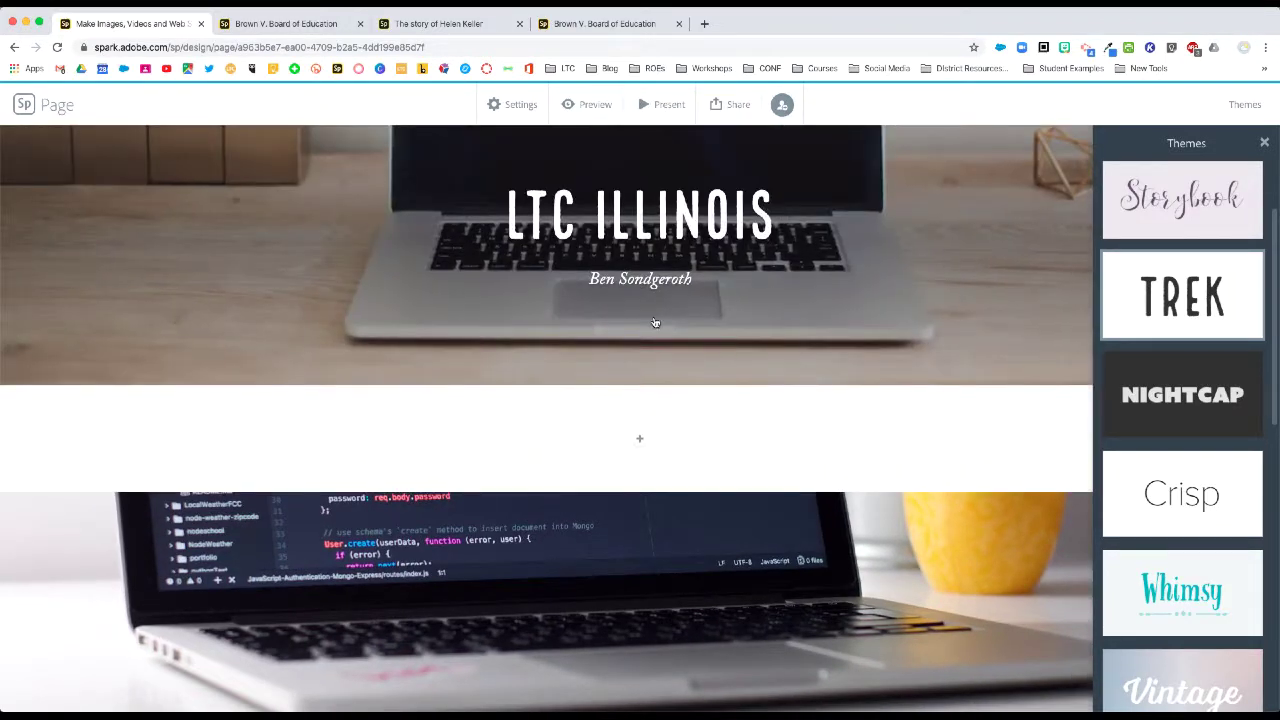
{"action": "left_click", "coordinate": [1137, 399]}
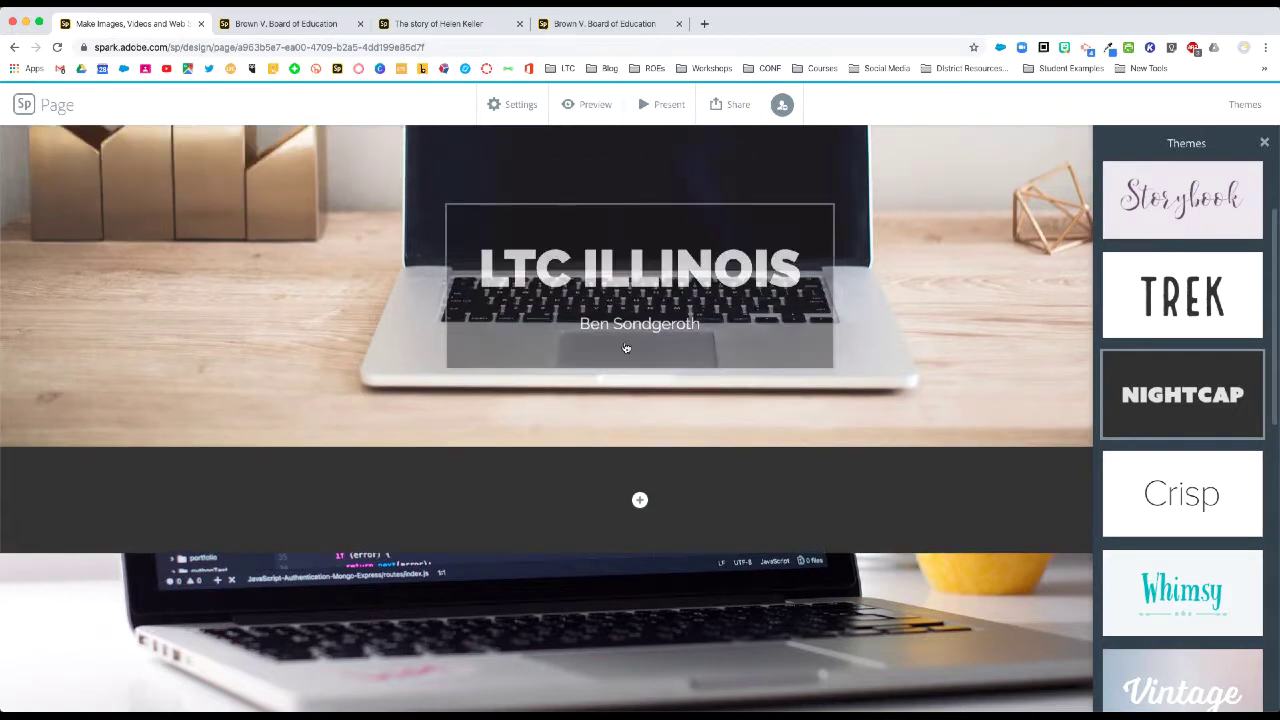
{"action": "left_click", "coordinate": [1176, 516]}
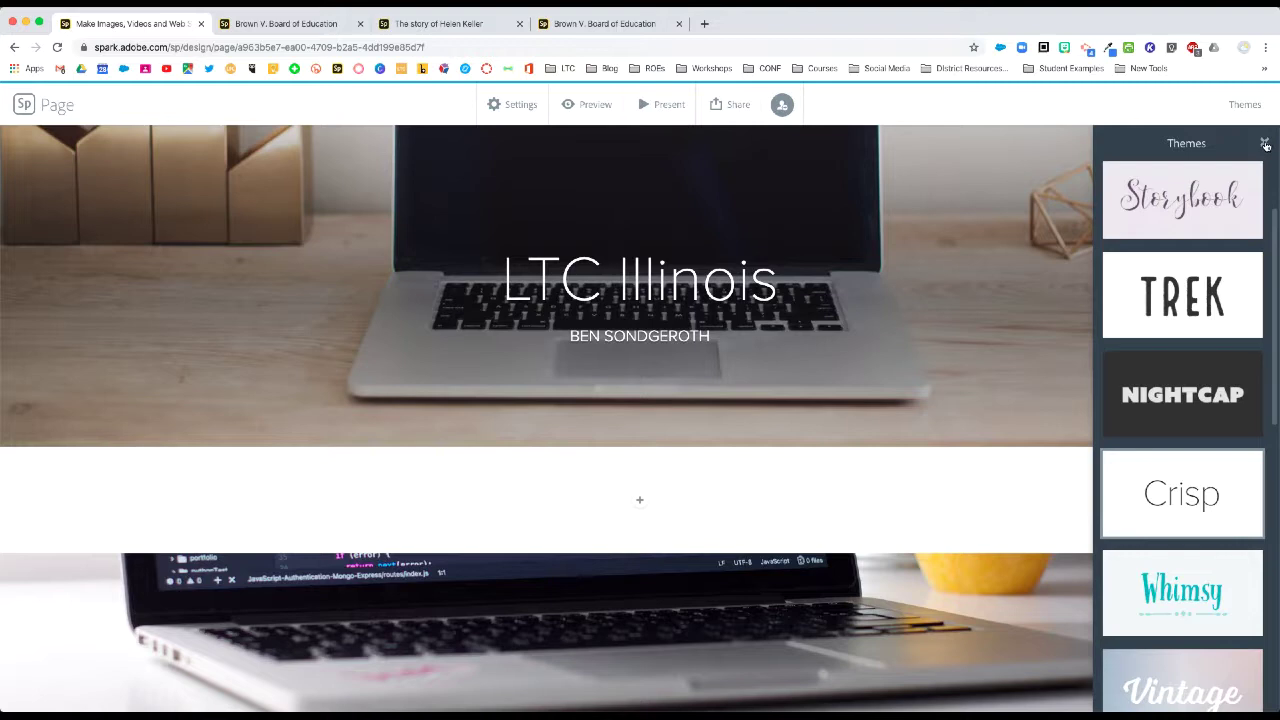
{"action": "left_click", "coordinate": [1265, 145]}
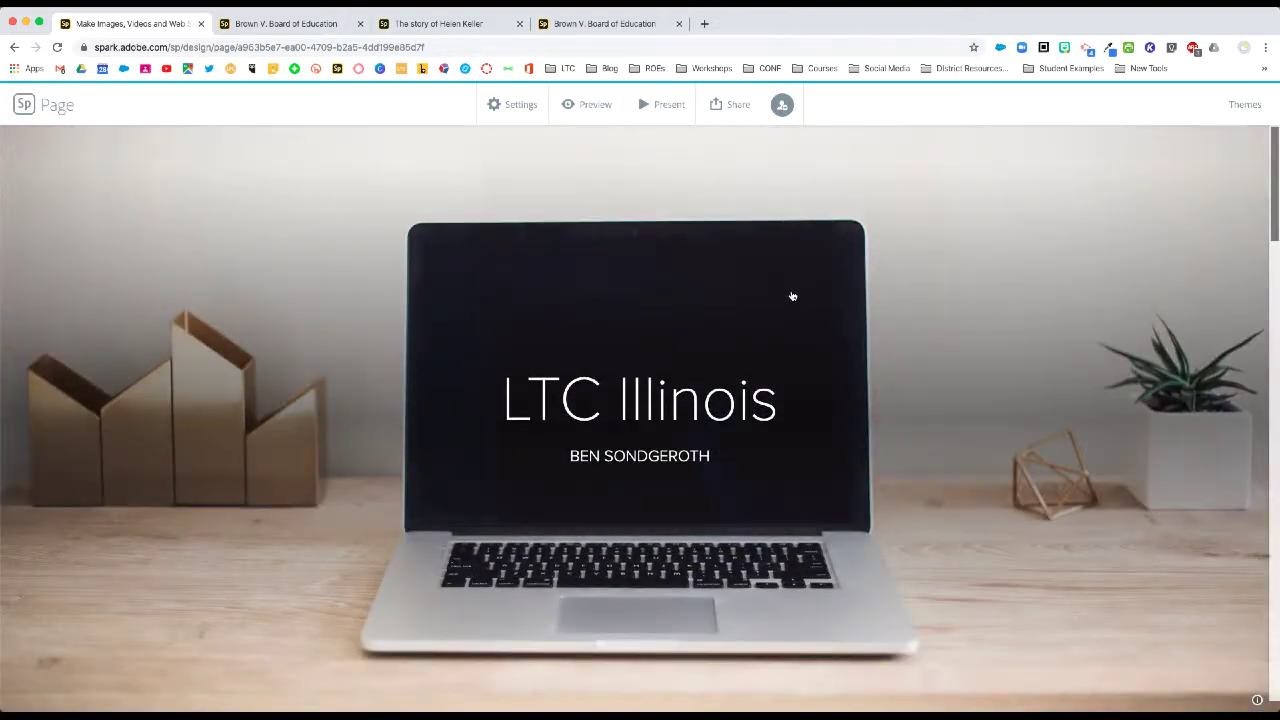
Cancel printing LTC Illinois and open the Publish and share link dialog instead
{"action": "left_click", "coordinate": [735, 106]}
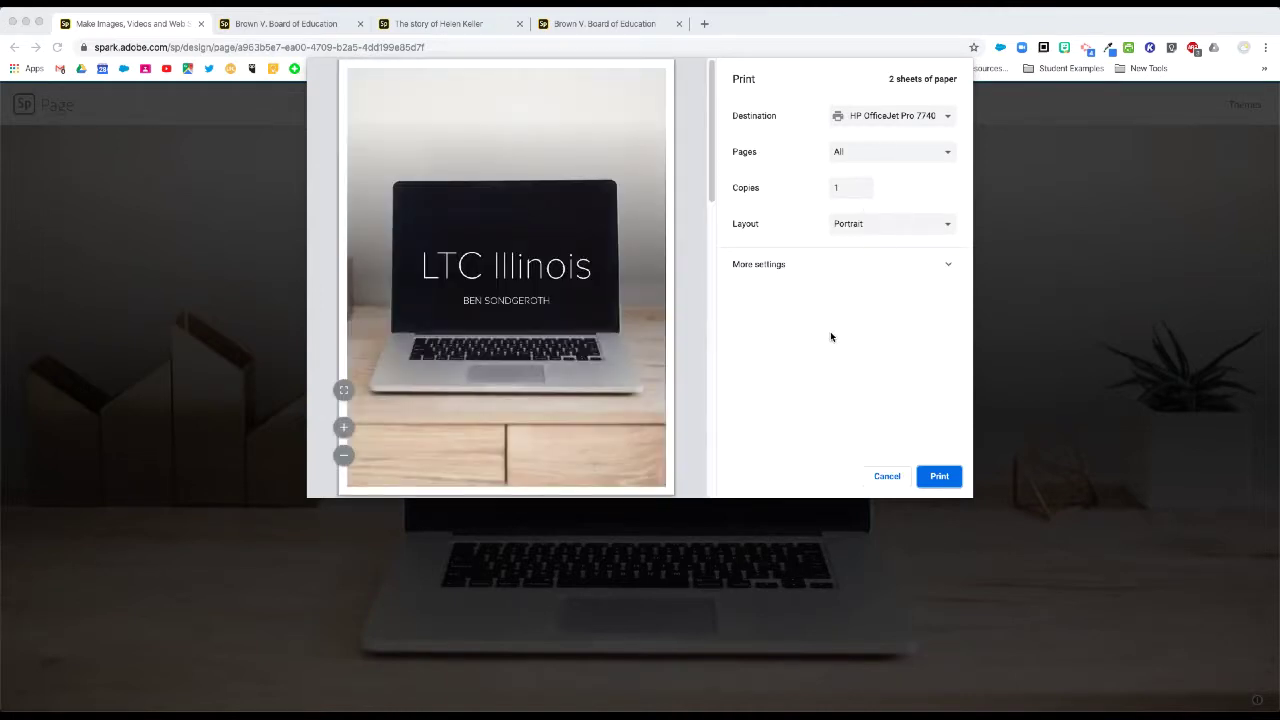
{"action": "left_click", "coordinate": [897, 477]}
{"action": "left_click", "coordinate": [726, 105]}
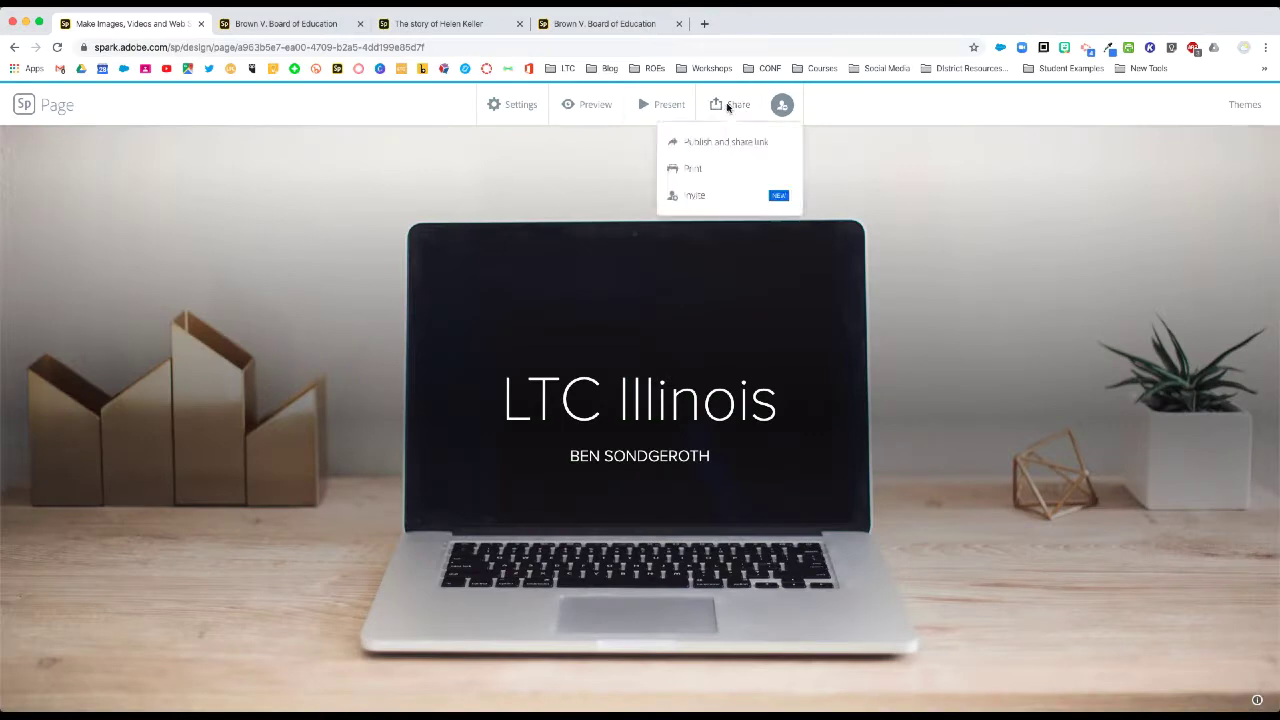
{"action": "left_click", "coordinate": [757, 146]}
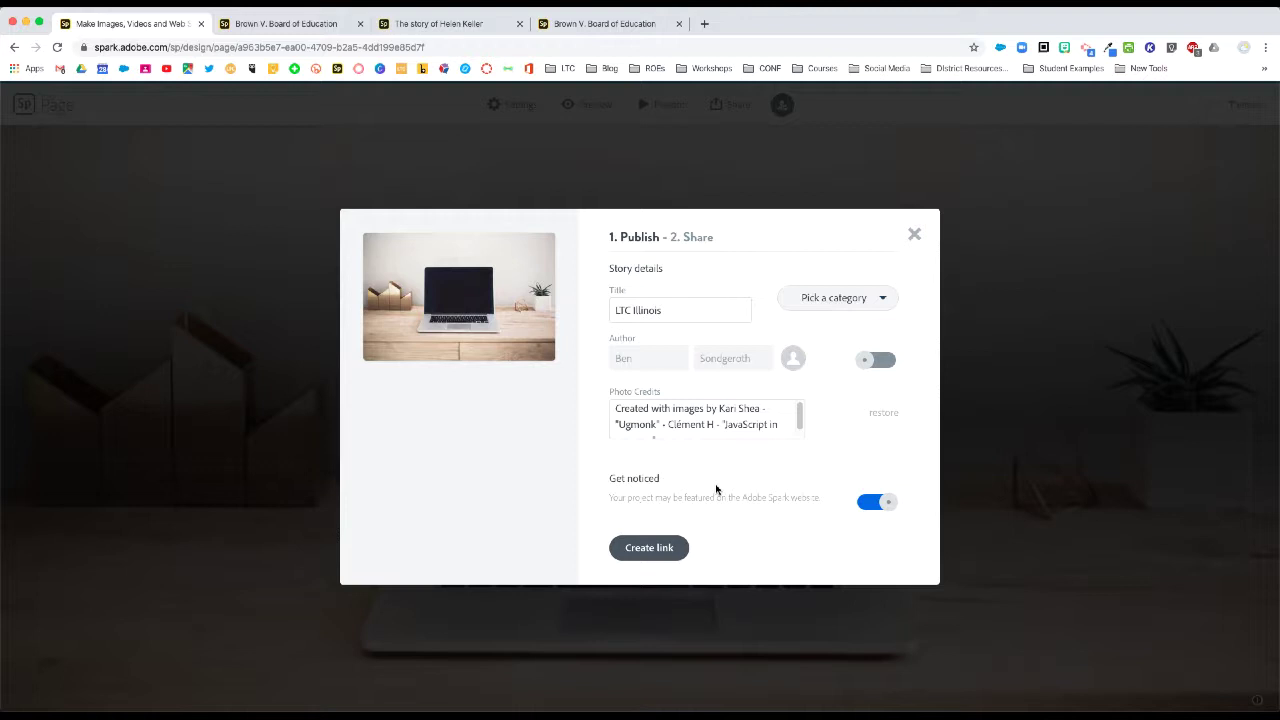
File the page under the Education category, leaving the author name hidden
{"action": "left_click", "coordinate": [813, 309]}
{"action": "left_click", "coordinate": [837, 370]}
{"action": "left_click", "coordinate": [880, 366]}
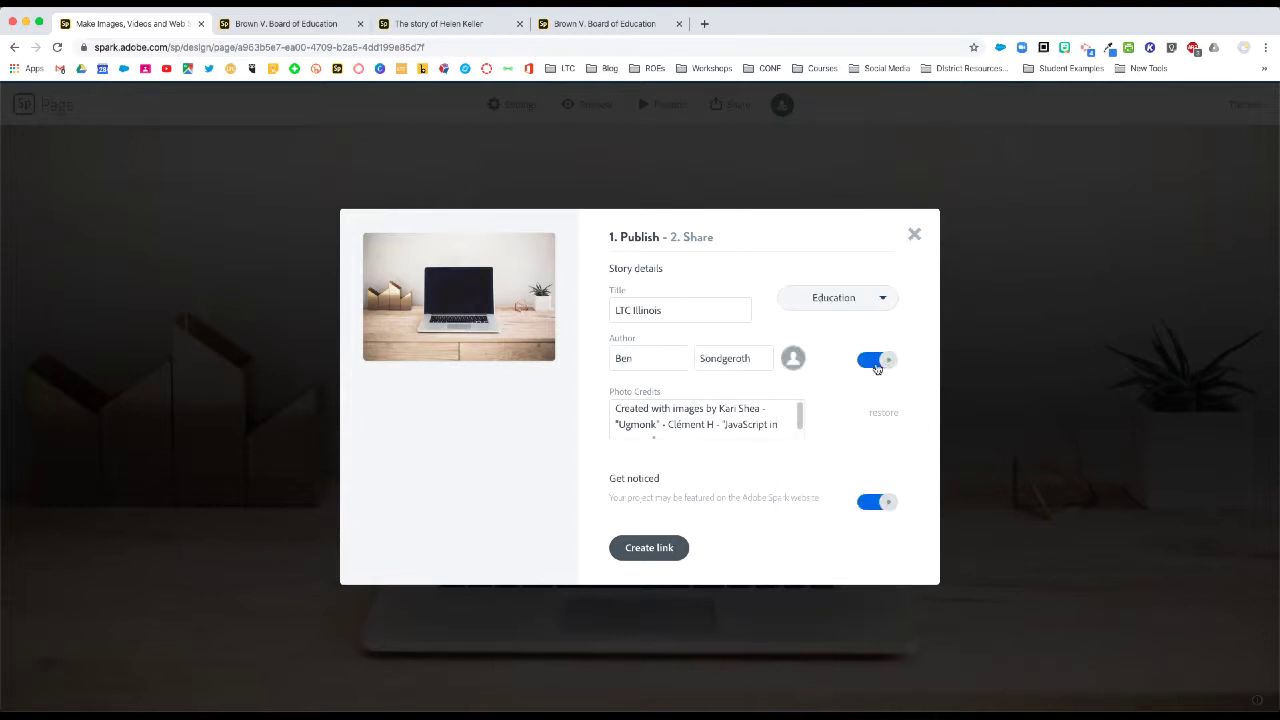
{"action": "left_click", "coordinate": [877, 369]}
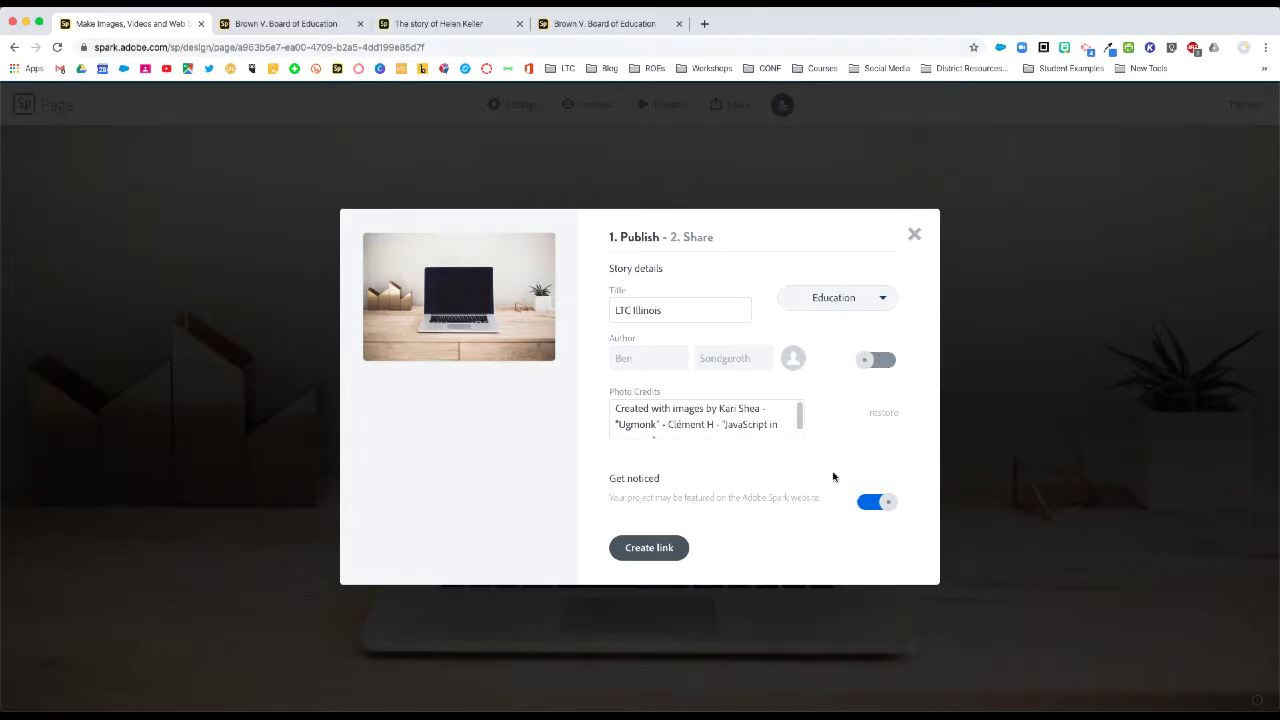
Turn off Get noticed and create the page's shareable link
{"action": "left_click", "coordinate": [885, 502]}
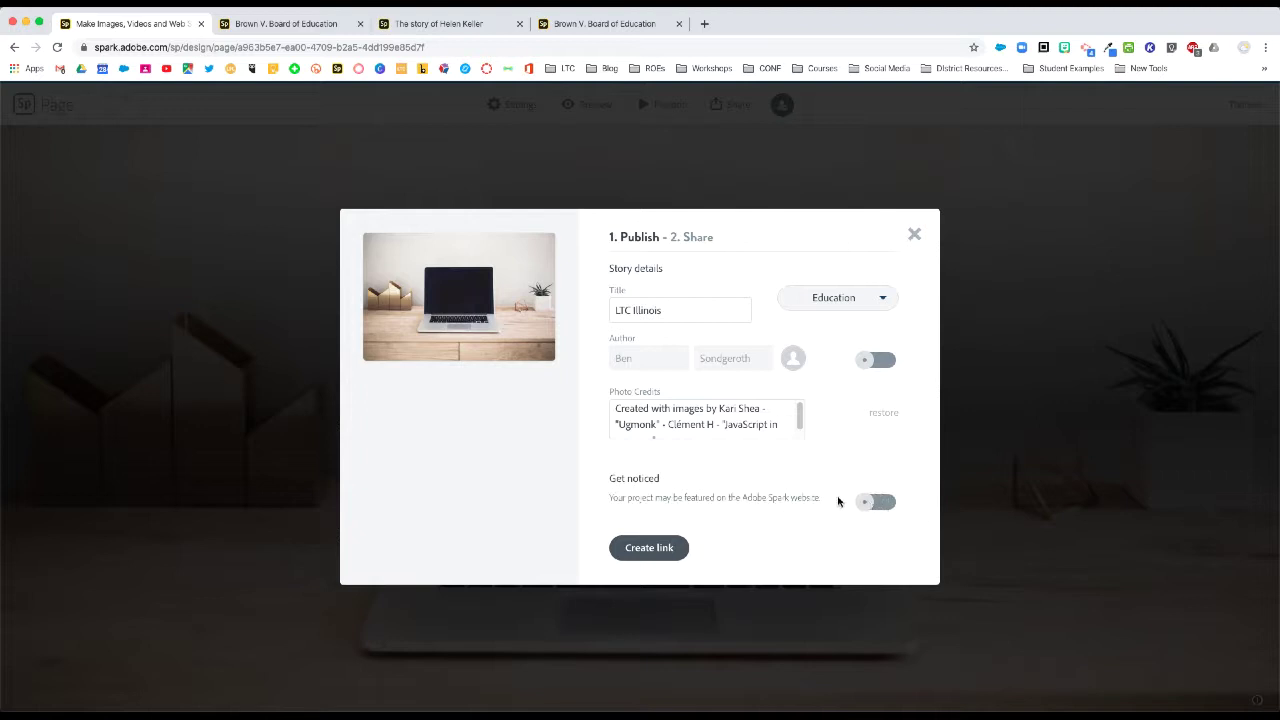
{"action": "left_click_drag", "start_coordinate": [747, 498], "coordinate": [808, 498]}
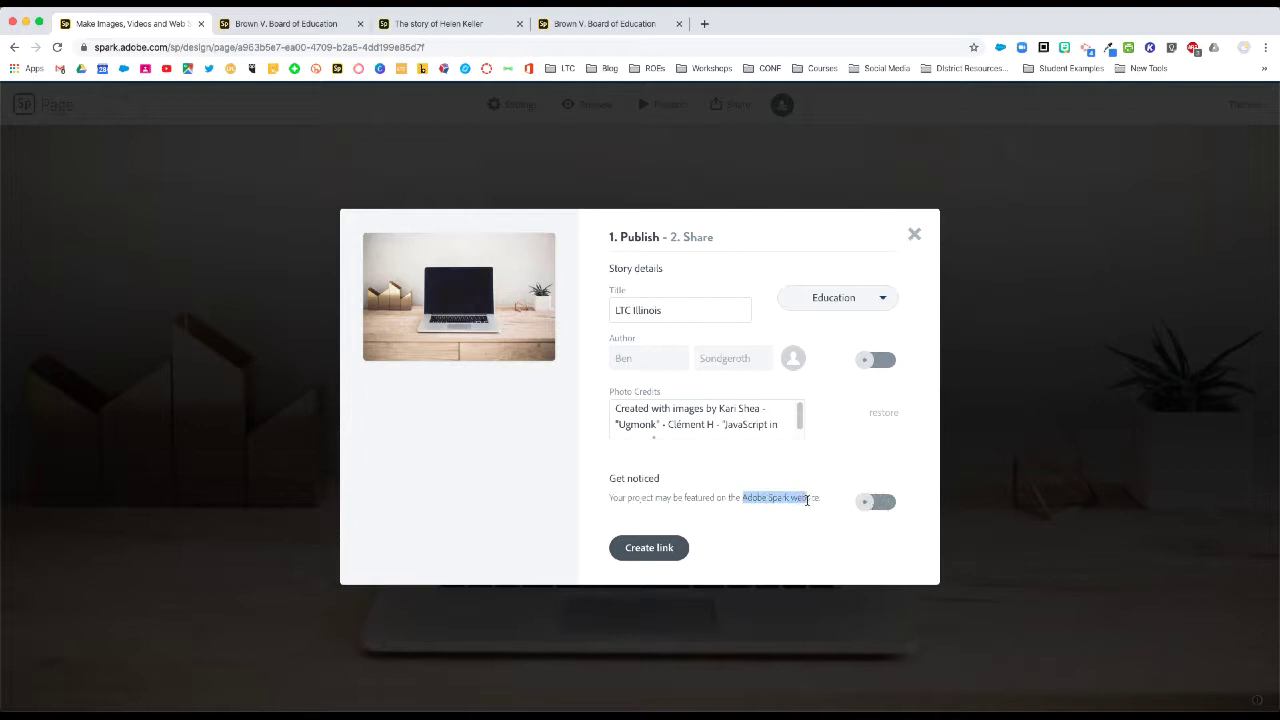
{"action": "left_click", "coordinate": [806, 498]}
{"action": "left_click", "coordinate": [653, 548]}
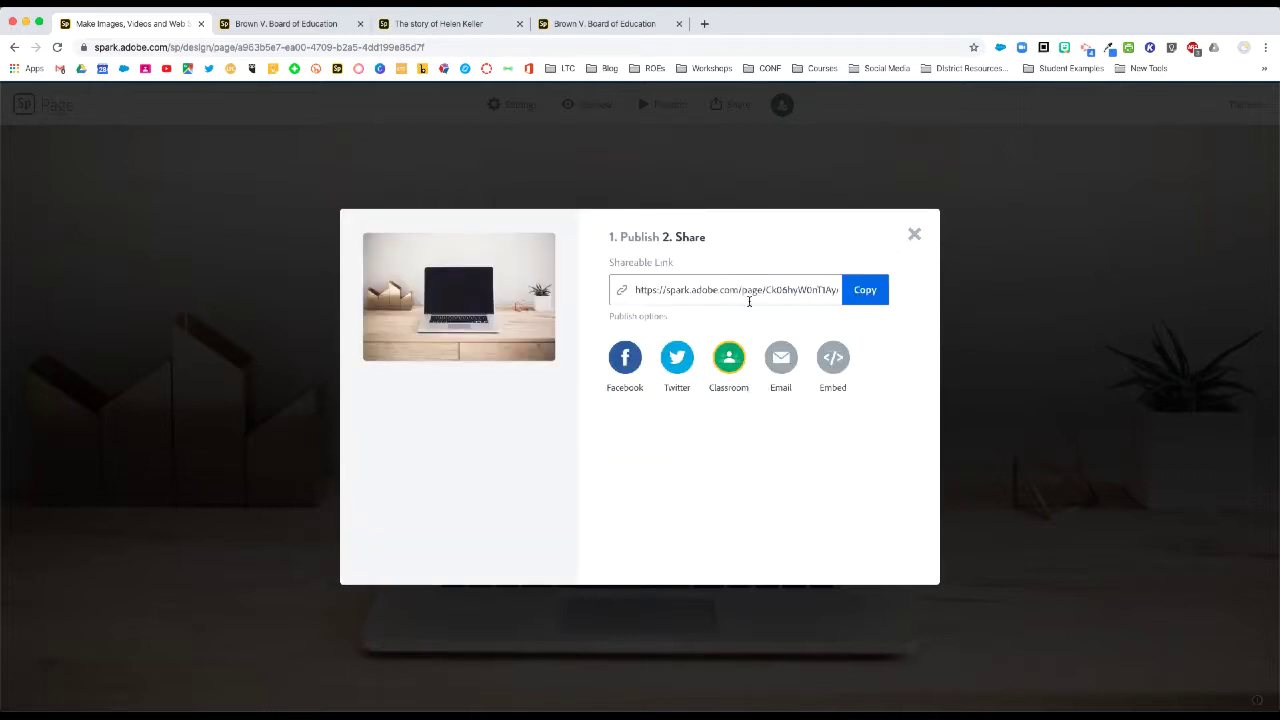
Copy the spark.adobe.com link, view the published page in a new tab, then go back to the Share tab
{"action": "left_click", "coordinate": [853, 287]}
{"action": "left_click", "coordinate": [704, 23]}
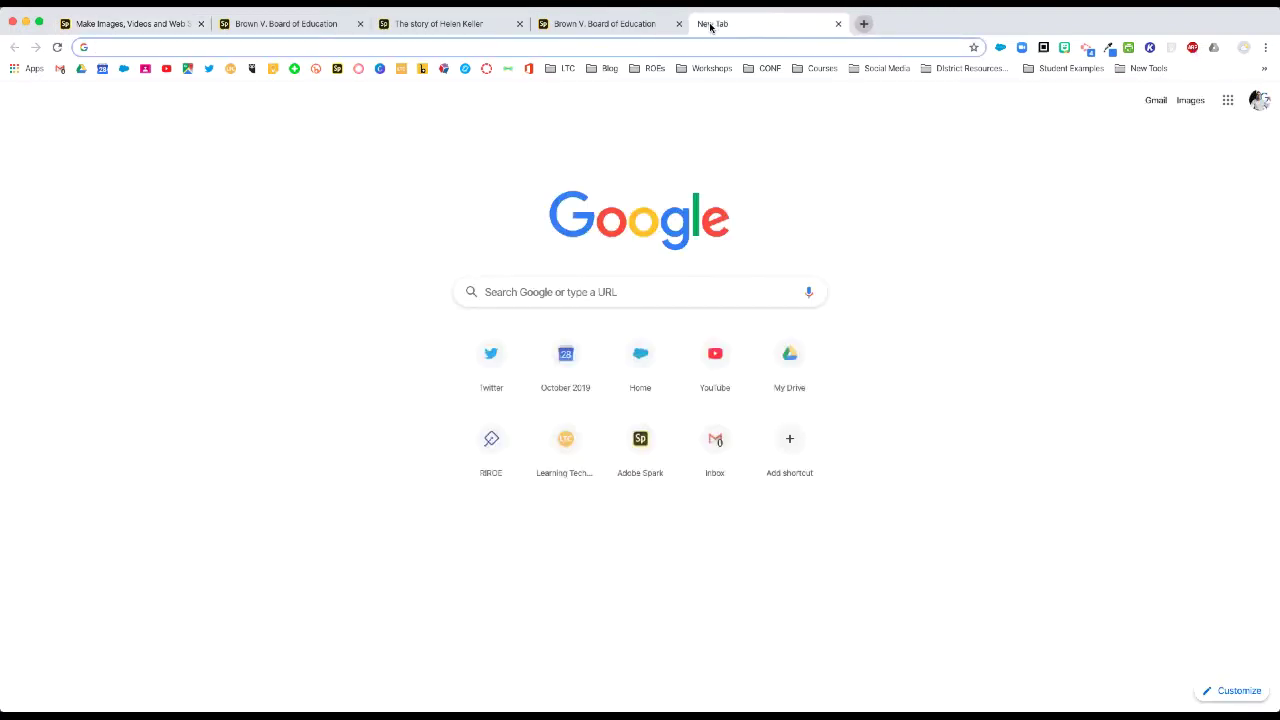
{"action": "key", "text": "super+v"}
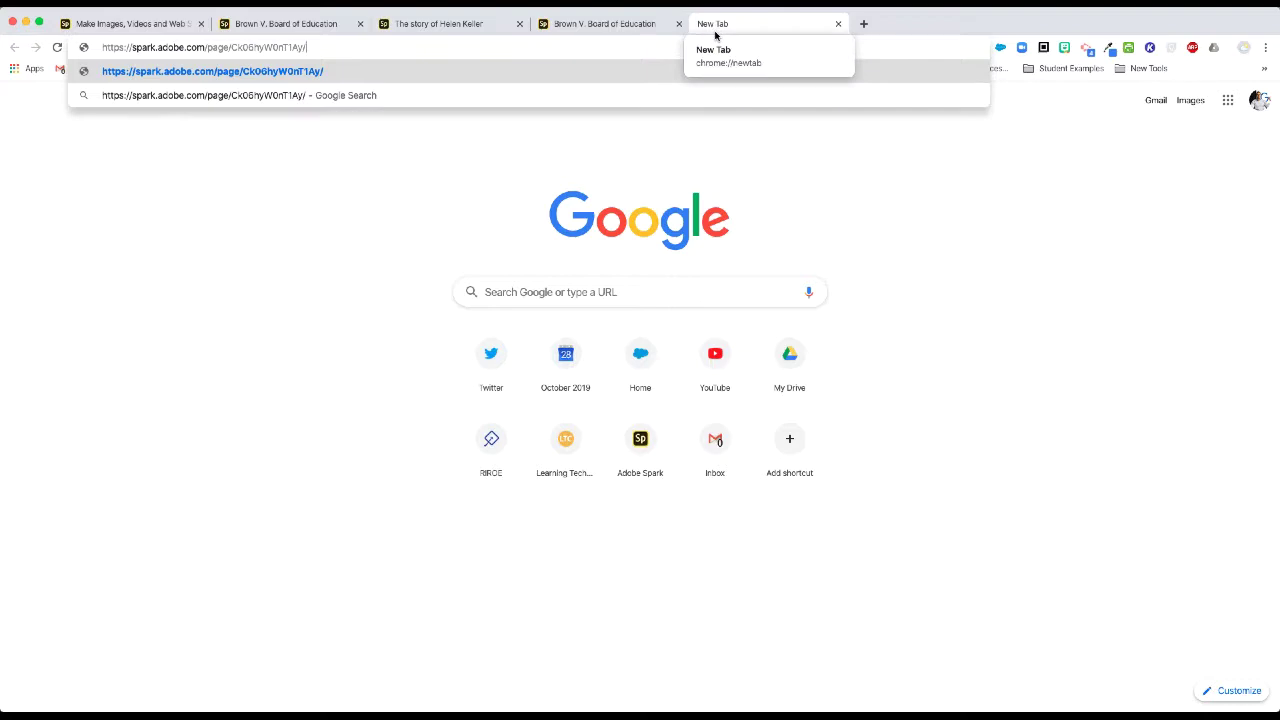
{"action": "key", "text": "Return"}
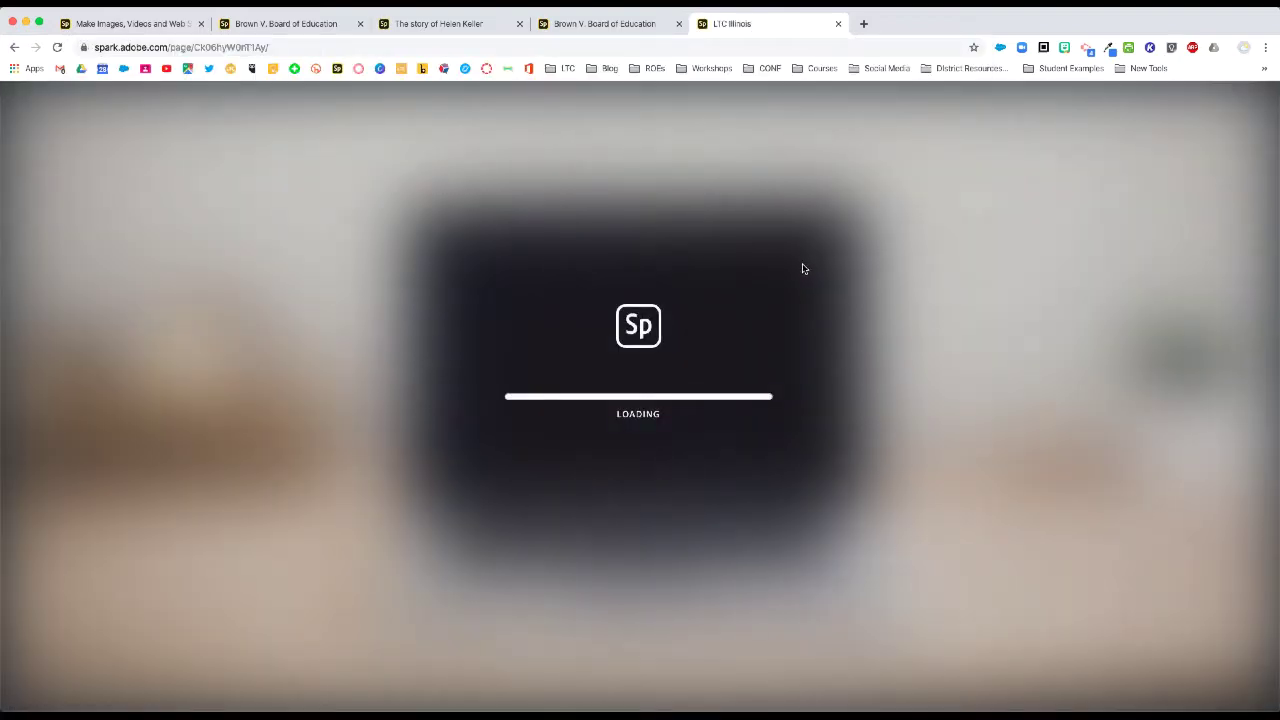
{"action": "scroll", "coordinate": [800, 289], "scroll_direction": "down", "scroll_amount": 10}
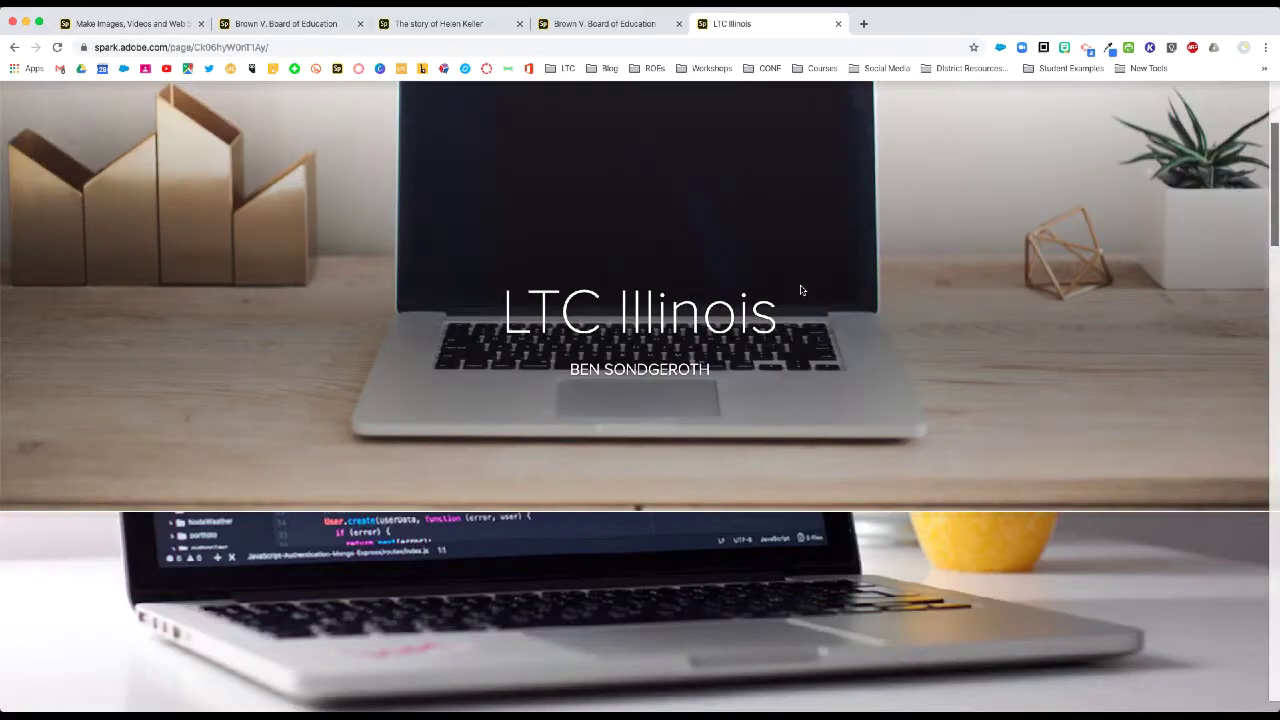
{"action": "scroll", "coordinate": [800, 289], "scroll_direction": "up", "scroll_amount": 10}
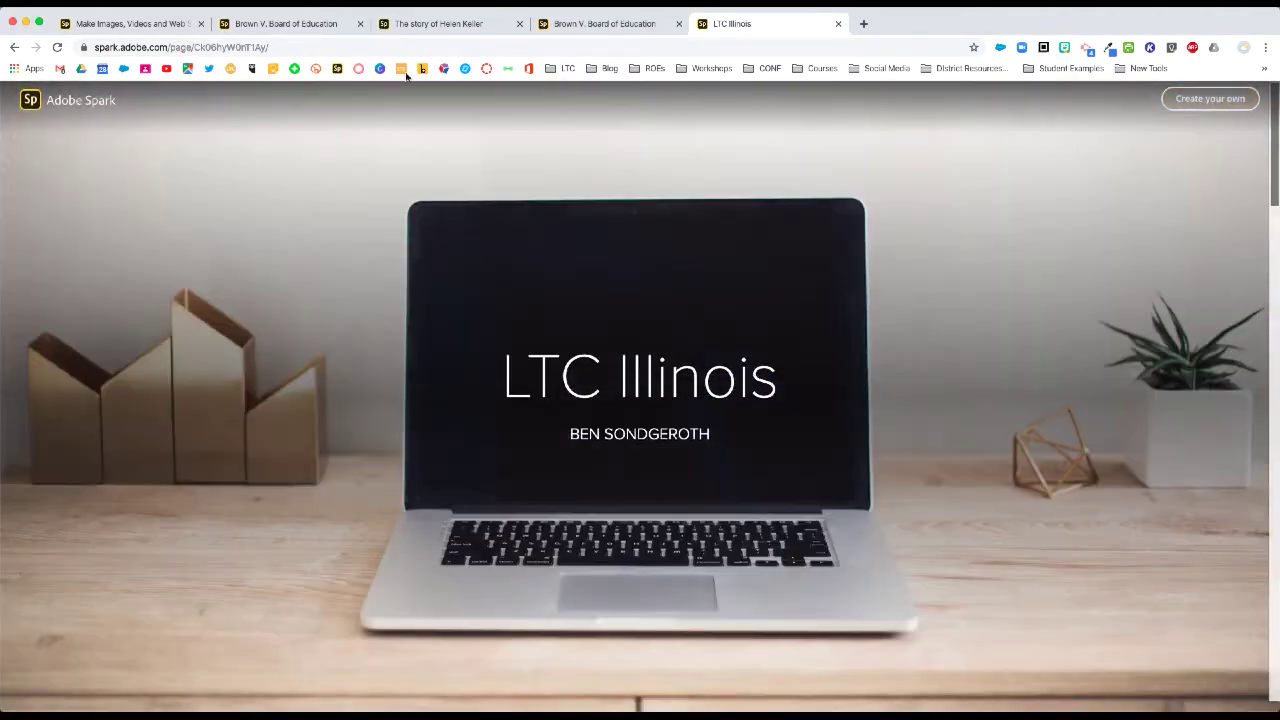
{"action": "left_click", "coordinate": [133, 24]}
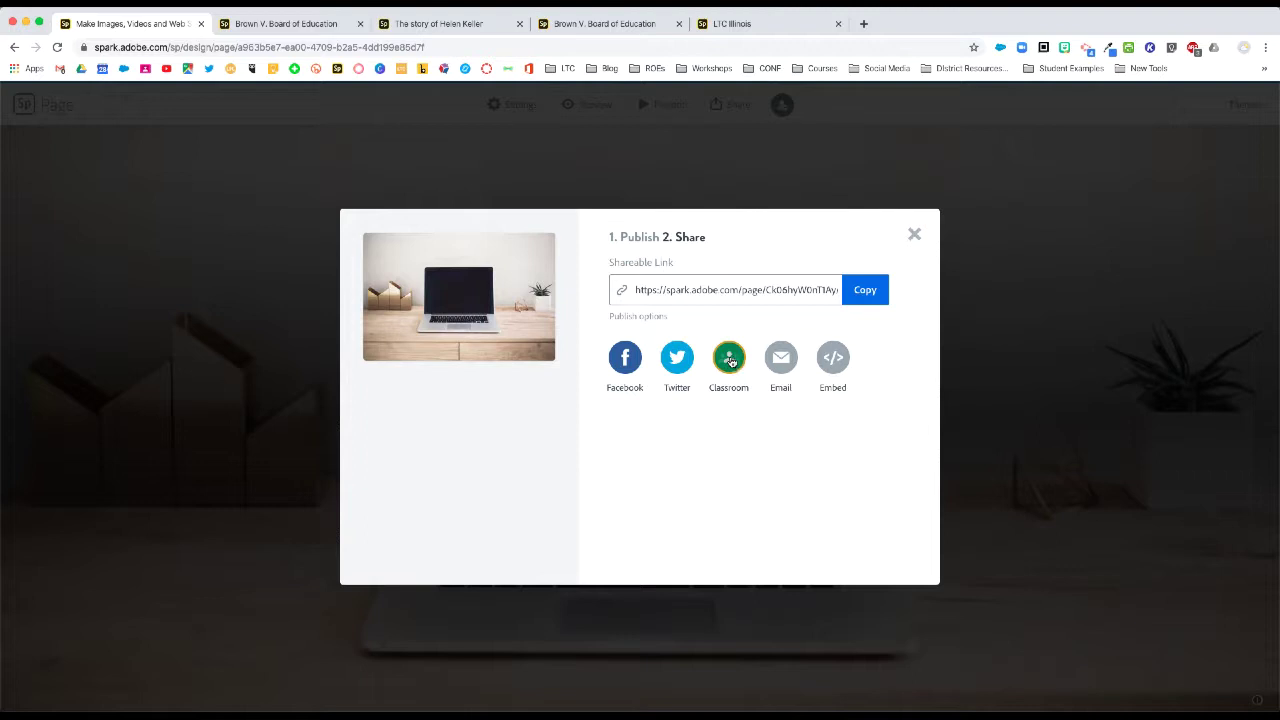
{"action": "left_click_drag", "start_coordinate": [314, 288], "coordinate": [762, 195]}
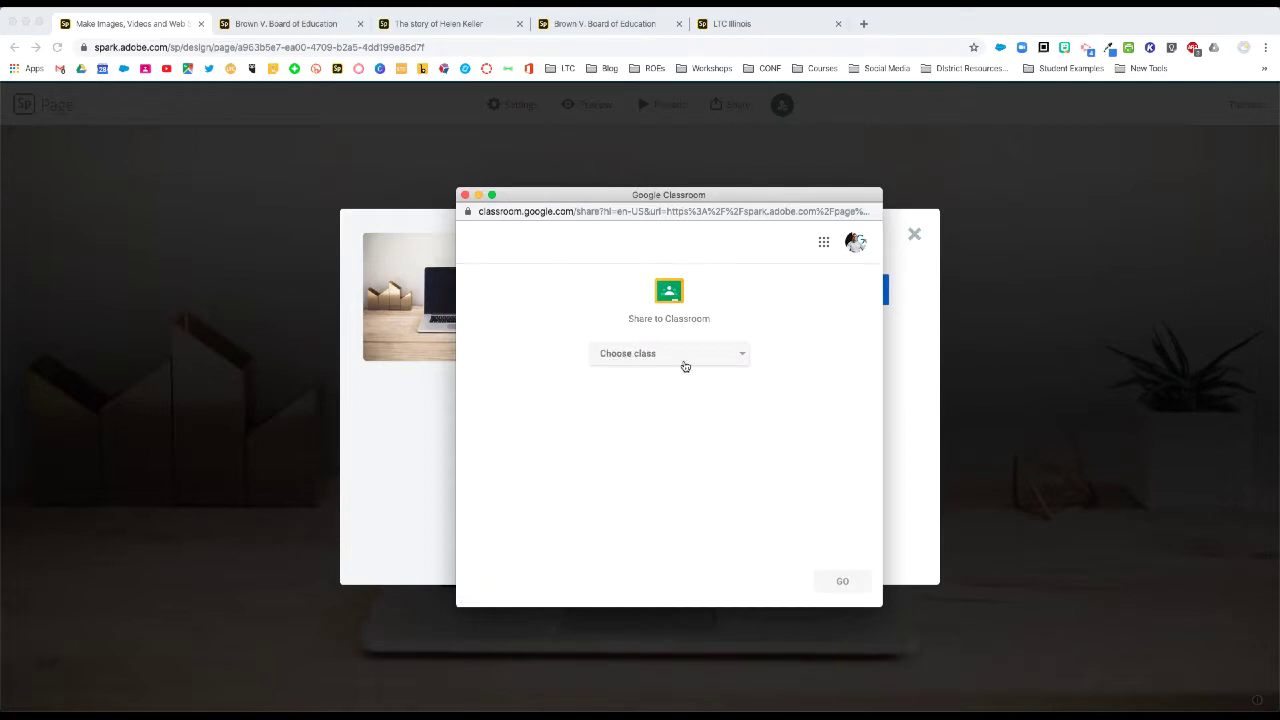
{"action": "left_click", "coordinate": [677, 354]}
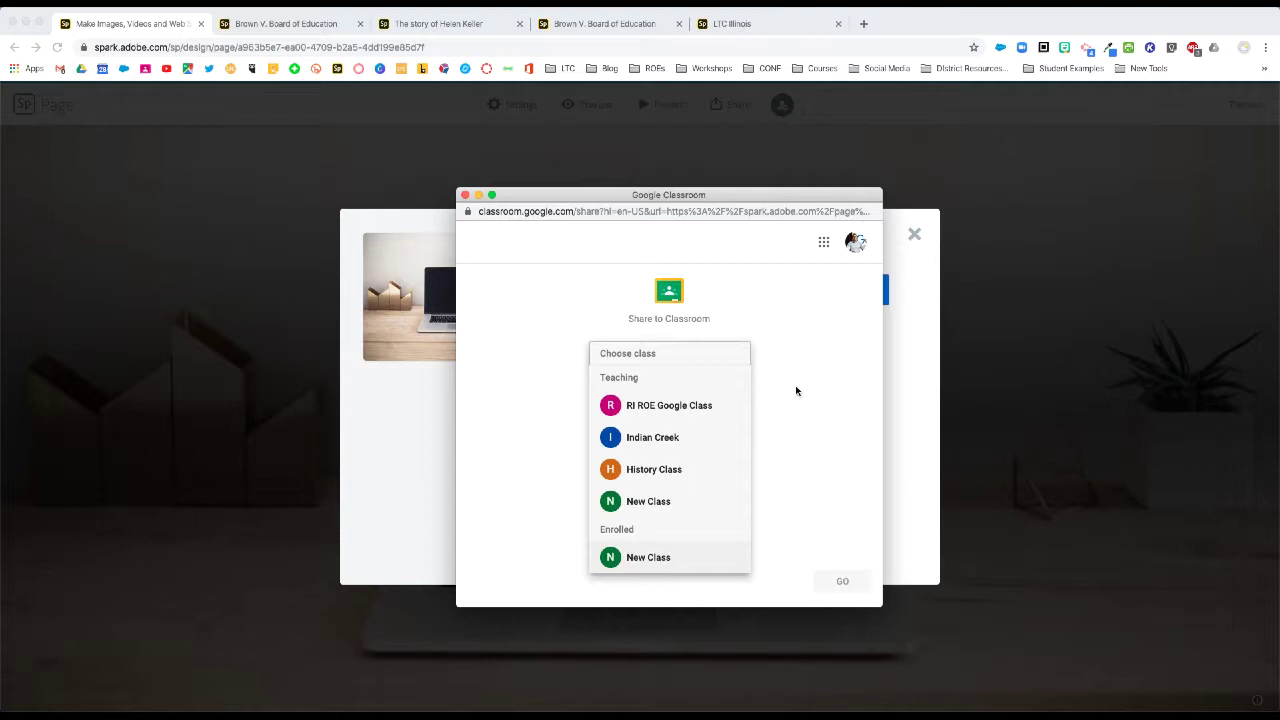
{"action": "left_click", "coordinate": [465, 195]}
{"action": "left_click", "coordinate": [852, 290]}
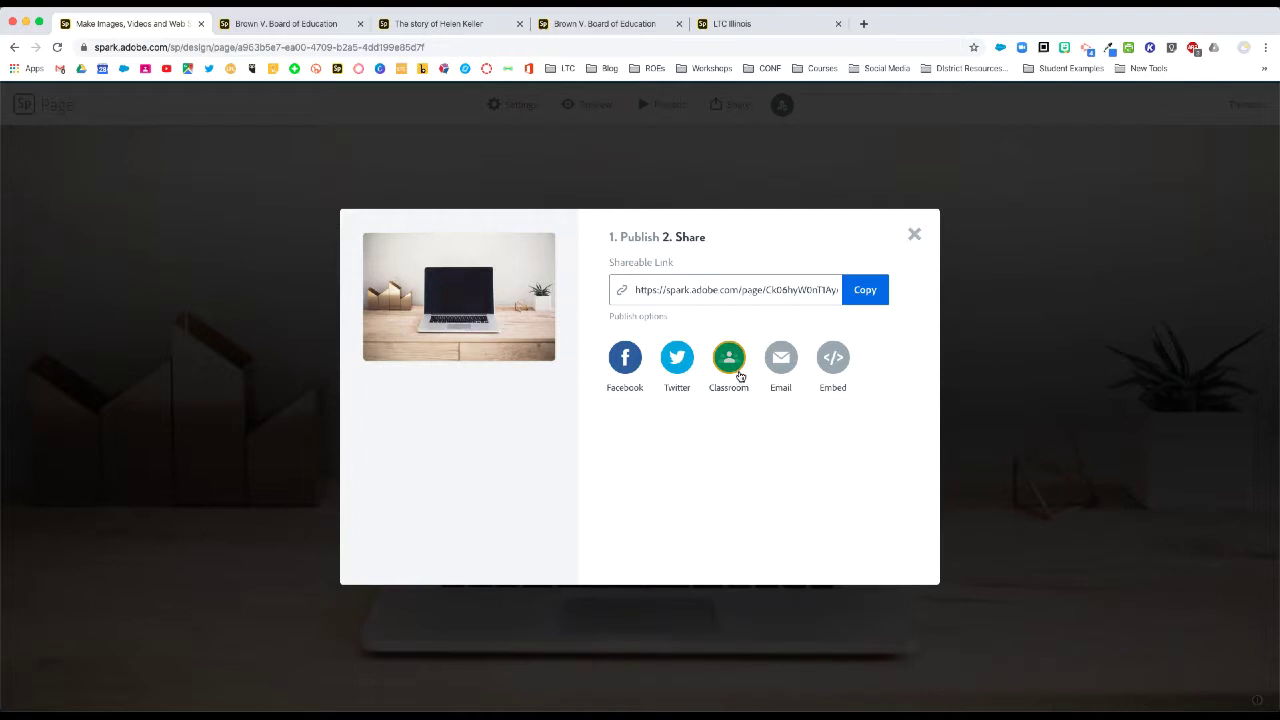
Close the Share dialog to return to the LTC Illinois page editor
{"action": "left_click", "coordinate": [913, 238]}
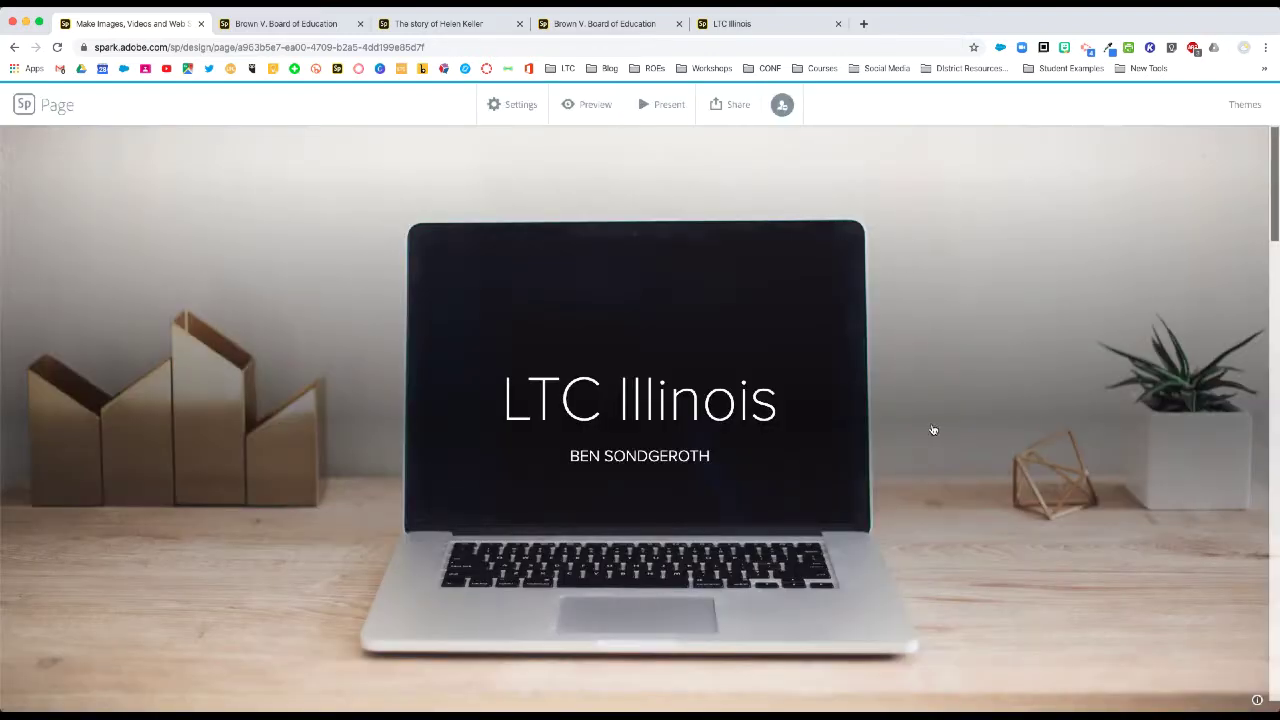